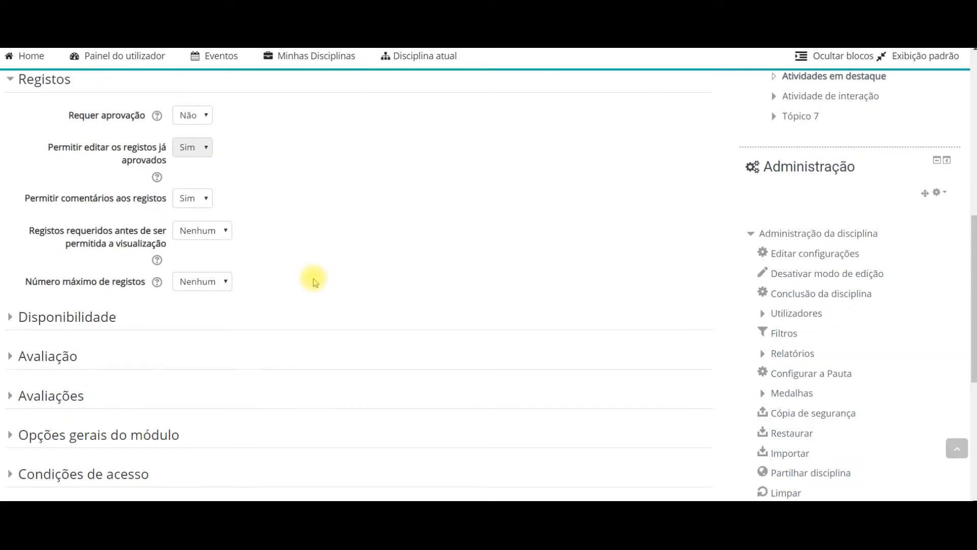
- Save the database activity's settings and display the activity so its fields can be defined
scroll(17, 275, "down", 5)
left_click(17, 236)
scroll(364, 283, "down", 3)
scroll(364, 283, "down", 1)
left_click(418, 411)
scroll(448, 392, "down", 3)
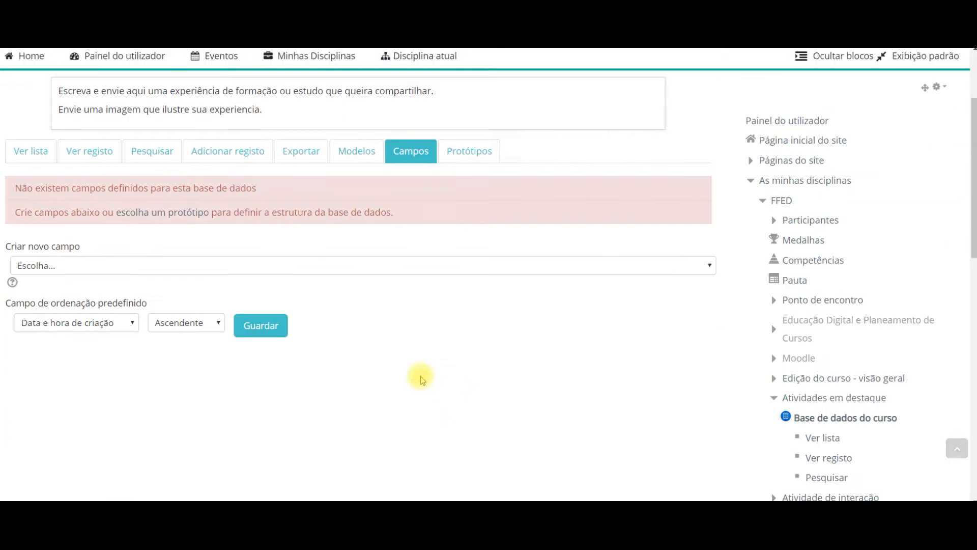
- Add a date field named "Data" to the course database
left_click(67, 266)
left_click(28, 318)
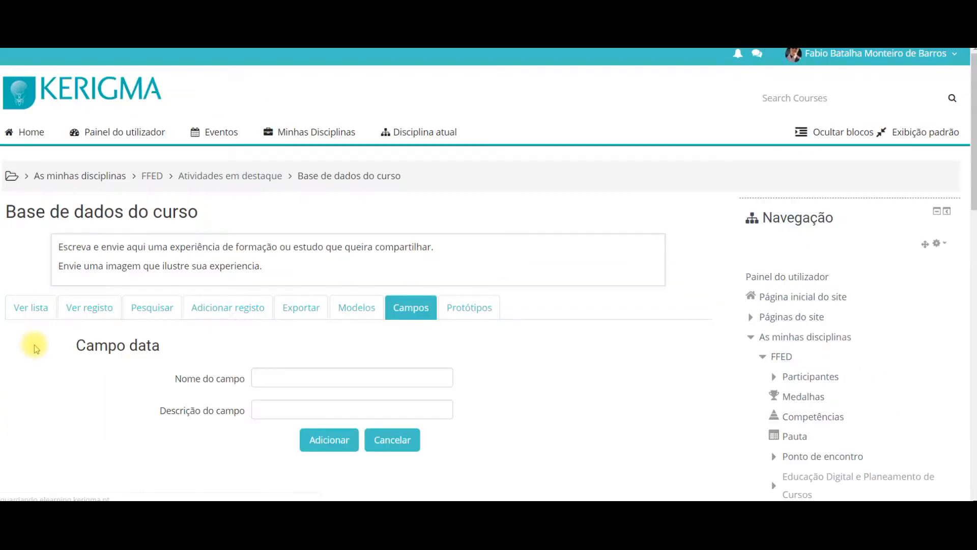
left_click(290, 376)
type("Data")
left_click(329, 441)
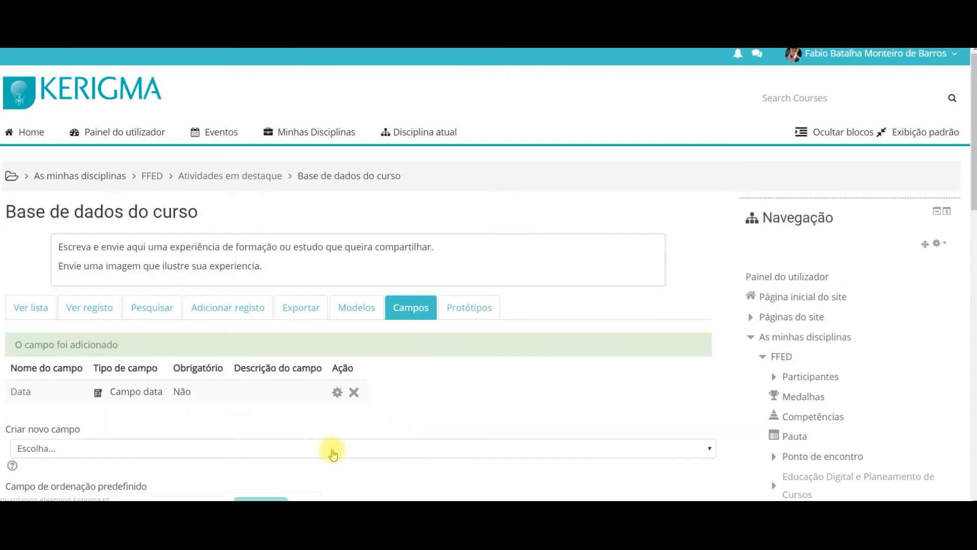
- Start a new image field and name it "Imagem que ilustra seu texto/experiencia"
scroll(329, 443, "down", 2)
left_click(97, 292)
left_click(32, 372)
left_click(290, 376)
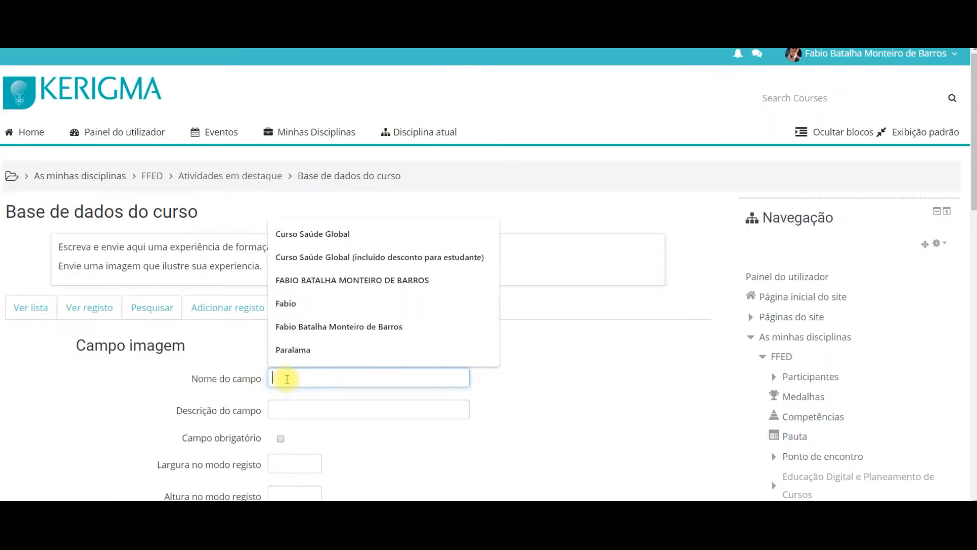
type("Imagem que ilustra seu tex")
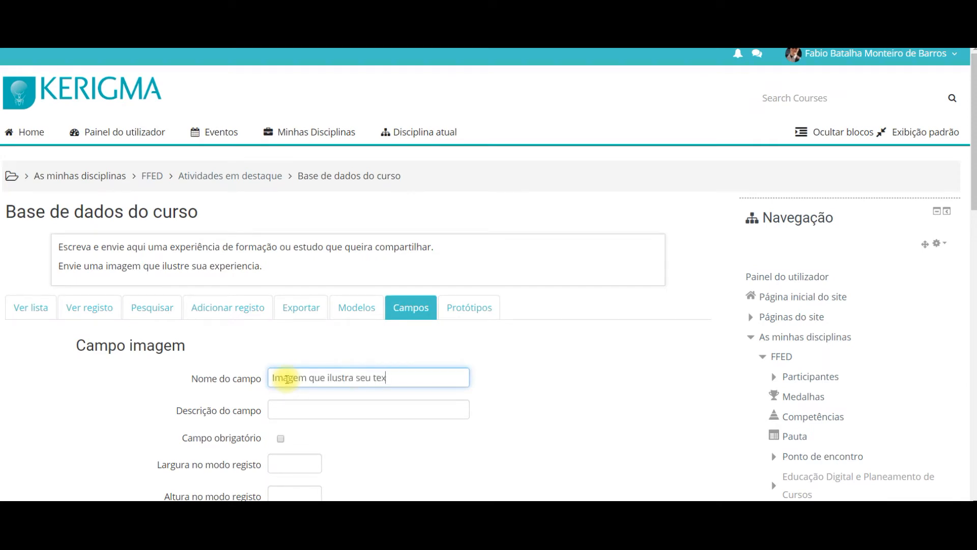
- Copy the image field's name into its description and add the field to the database
scroll(301, 356, "down", 1)
key("ctrl+a")
key("ctrl+c")
left_click(306, 351)
key("ctrl+v")
scroll(331, 382, "down", 2)
left_click(329, 464)
- Start a new radio-button field with "Tipo de experiencia" as both its name and its description
scroll(327, 443, "down", 1)
left_click(110, 316)
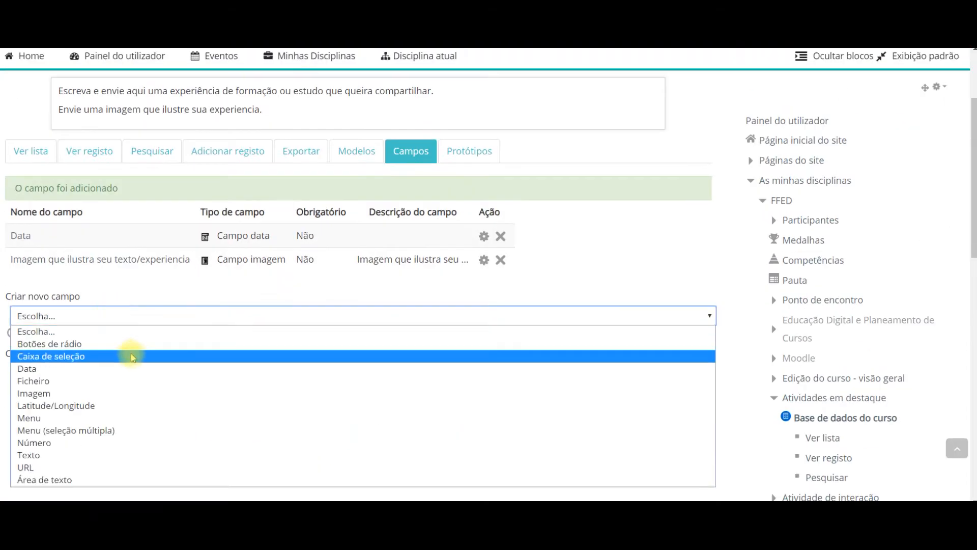
left_click(117, 345)
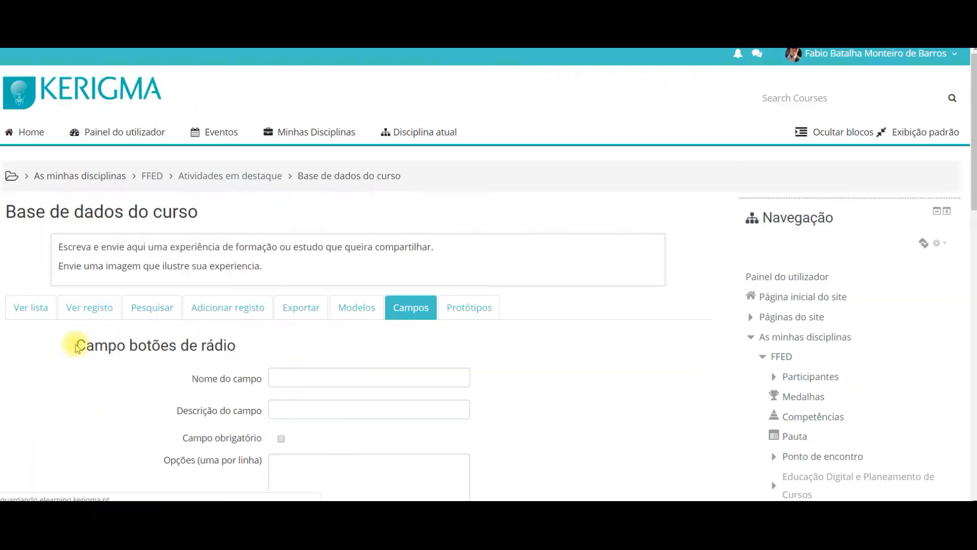
left_click(297, 376)
type("Tipo")
key("ctrl+a")
key("ctrl+c")
key("Tab")
key("ctrl+v")
- Enter the options "Prática de ensino online", "Prática de ensino presencial", "Estudo em um curso" and "Experiencia da vida", and add the radio-button field
scroll(568, 411, "down", 4)
left_click(308, 245)
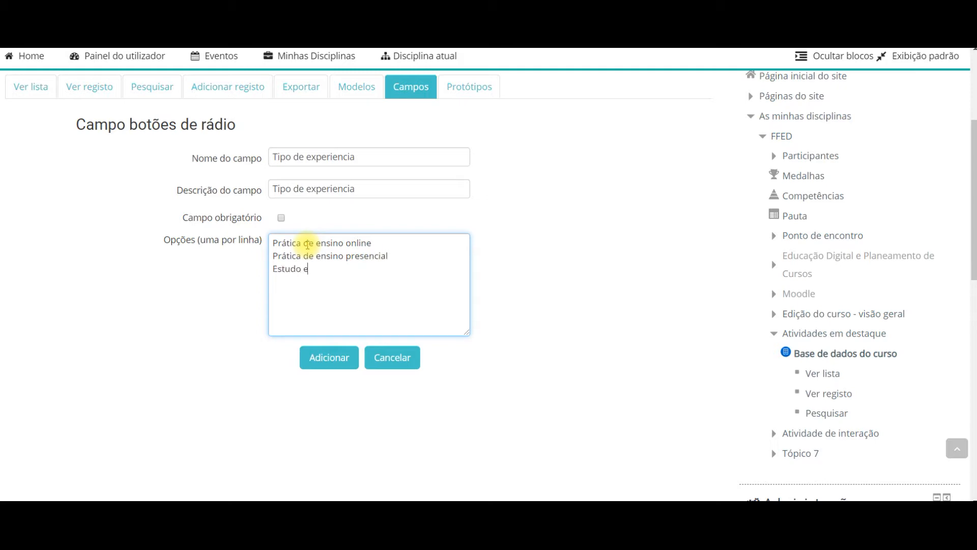
type("ida")
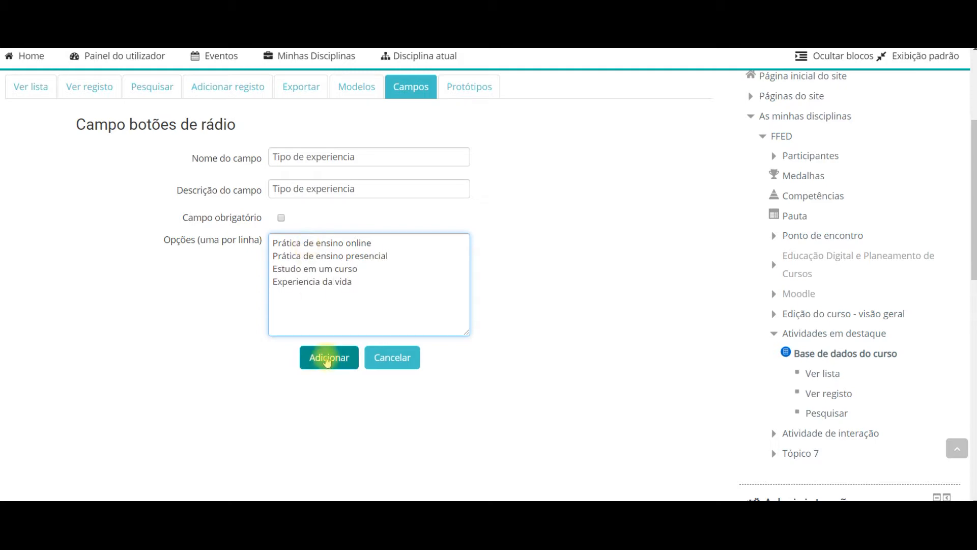
left_click(323, 356)
- Start a text area field with "Descreva sua experiencia em alguns parágrafos" as both its name and its description
scroll(323, 356, "down", 4)
left_click(180, 276)
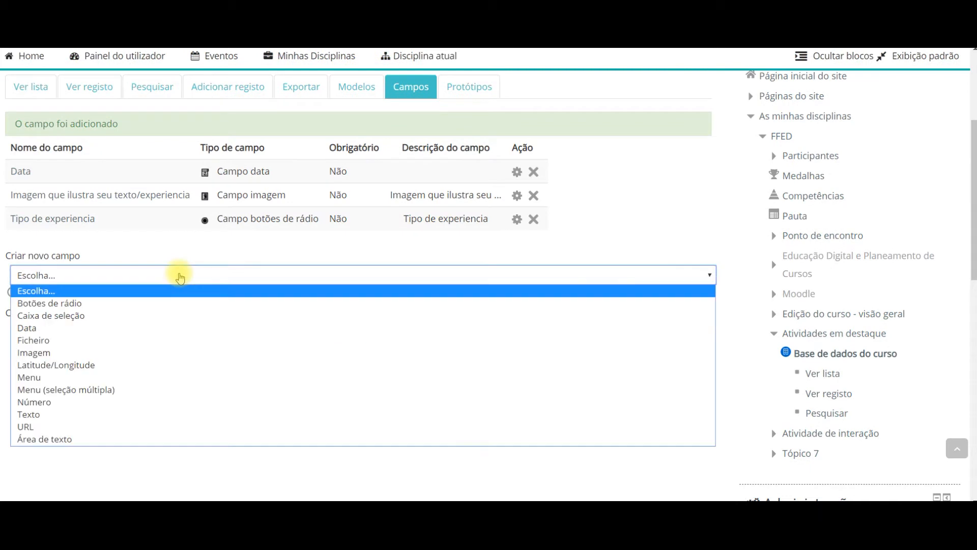
left_click(59, 438)
left_click(308, 377)
type("Desc")
type("reva sua experiencia em alguns parágrafos")
key("ctrl+a")
key("ctrl+c")
left_click(306, 407)
key("ctrl+v")
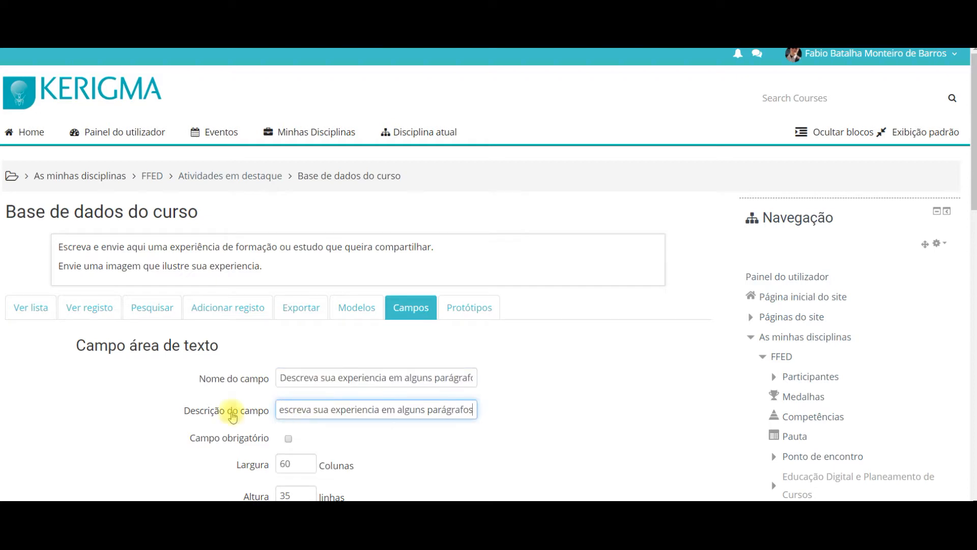
- Make the text area field required and add it to the database
scroll(215, 377, "down", 3)
left_click(289, 284)
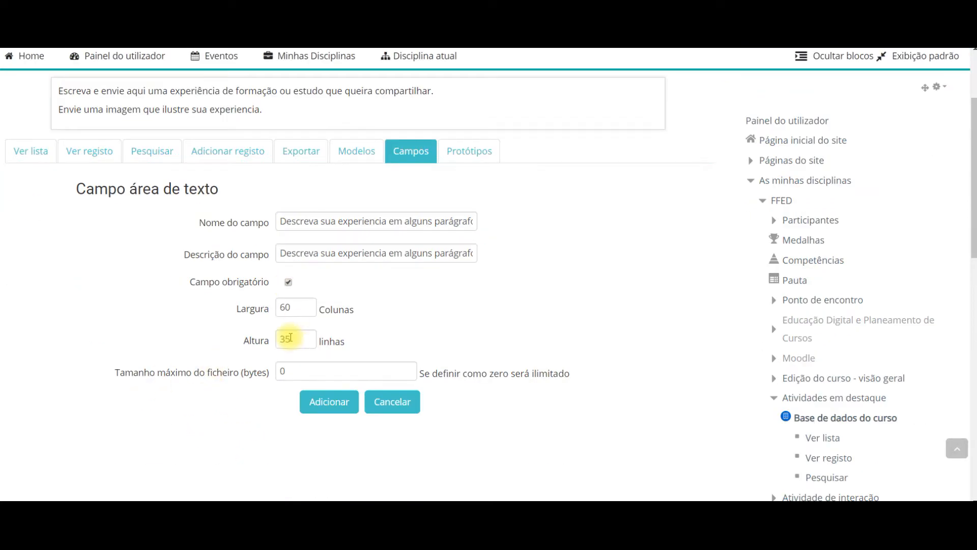
left_click(325, 400)
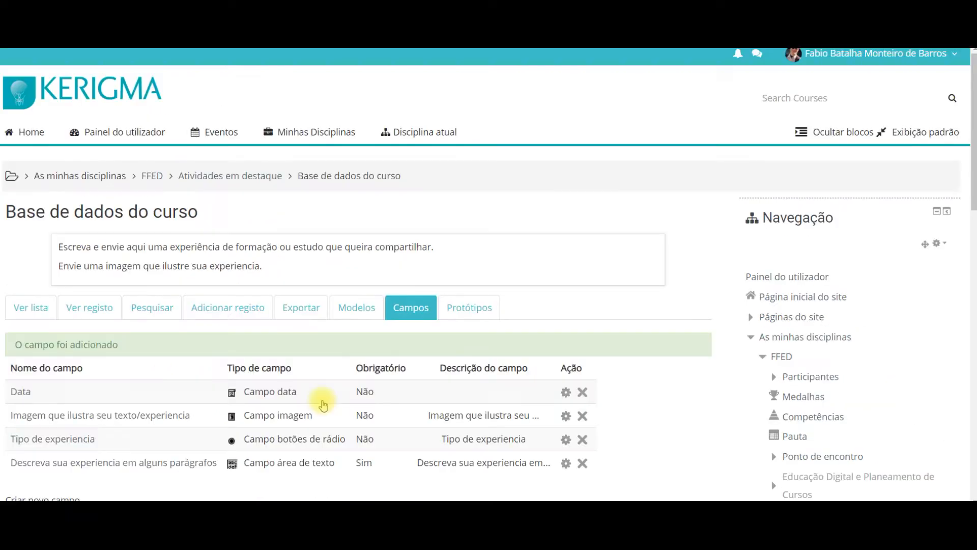
- Review the database's field list, its record list and the complete form for adding a record
scroll(325, 403, "down", 3)
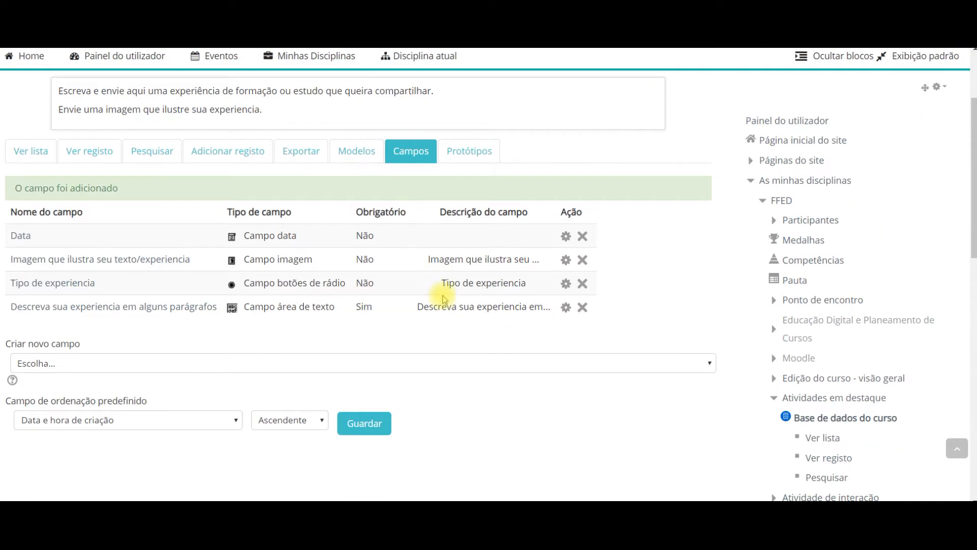
left_click(31, 152)
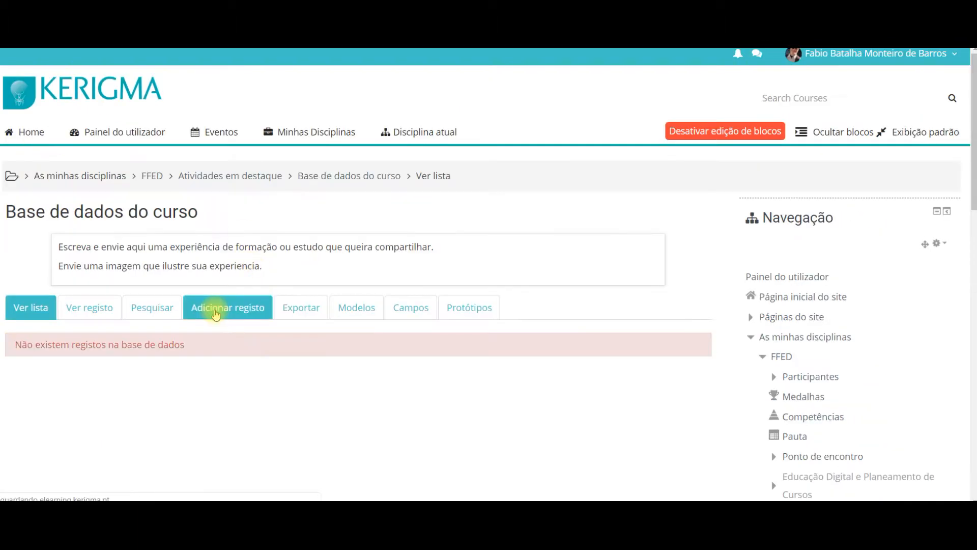
left_click(219, 306)
scroll(217, 320, "down", 4)
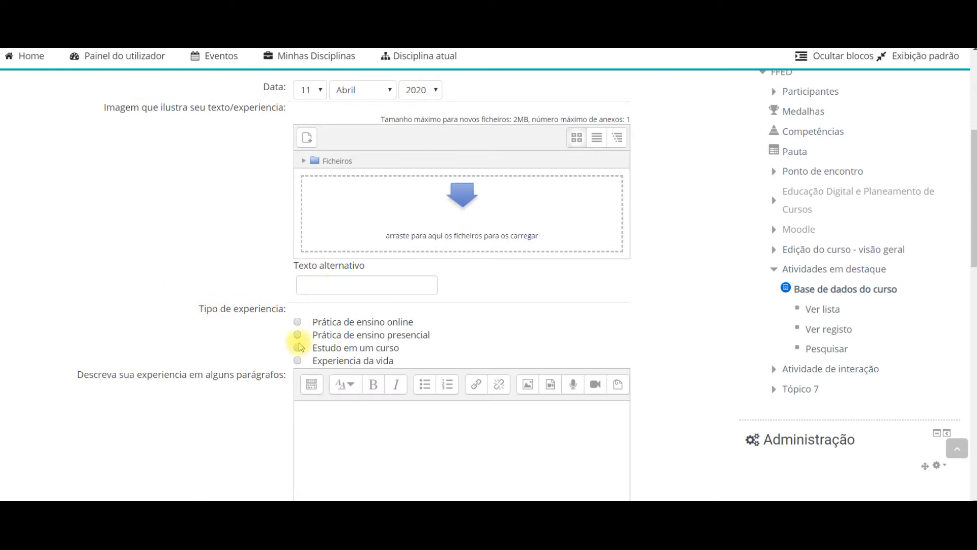
scroll(299, 323, "down", 3)
scroll(367, 323, "down", 5)
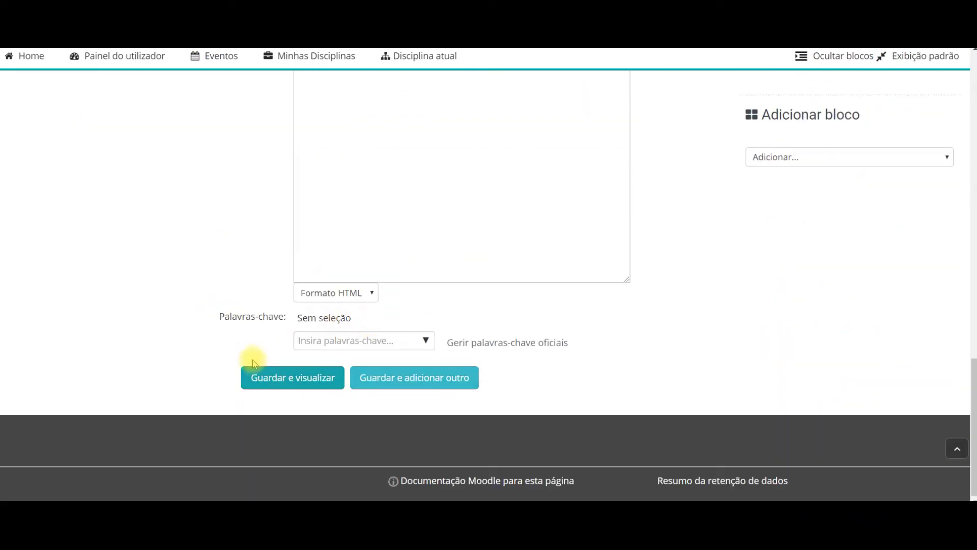
scroll(255, 362, "up", 9)
scroll(253, 363, "up", 5)
- Return to the course section "Atividades em destaque" and add a Fórum activity to it
left_click(229, 175)
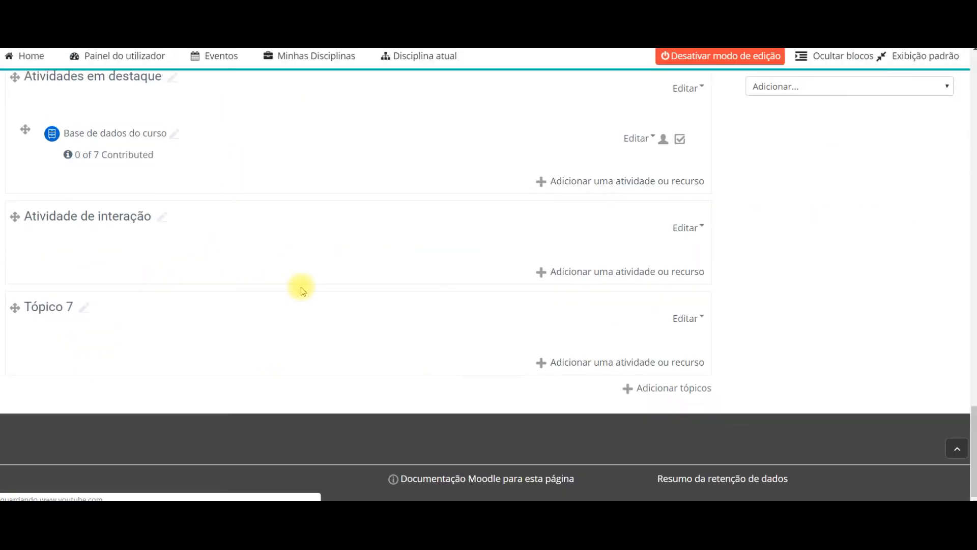
scroll(101, 271, "up", 2)
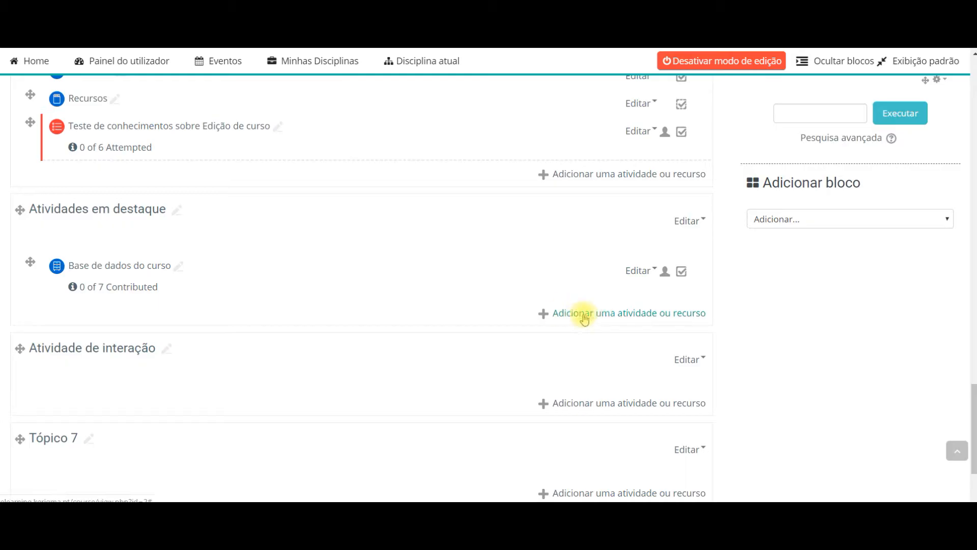
left_click(583, 313)
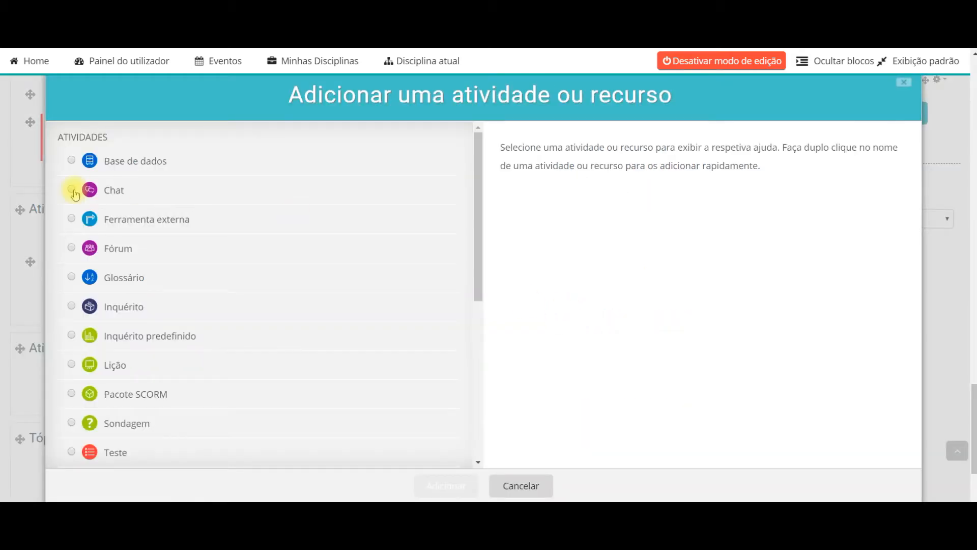
left_click(71, 248)
left_click(446, 486)
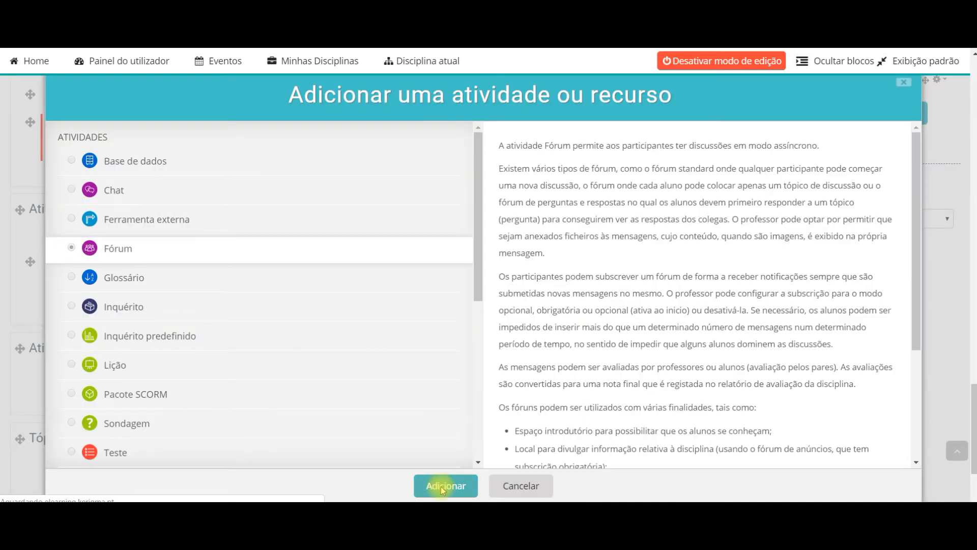
- Name the forum "Fórum de Debates", describe it as "Escreva aqui suas opiniões sobre as leitura e videos." and keep the standard general-use type
left_click(293, 299)
type("Fórum de Debates")
left_click(271, 393)
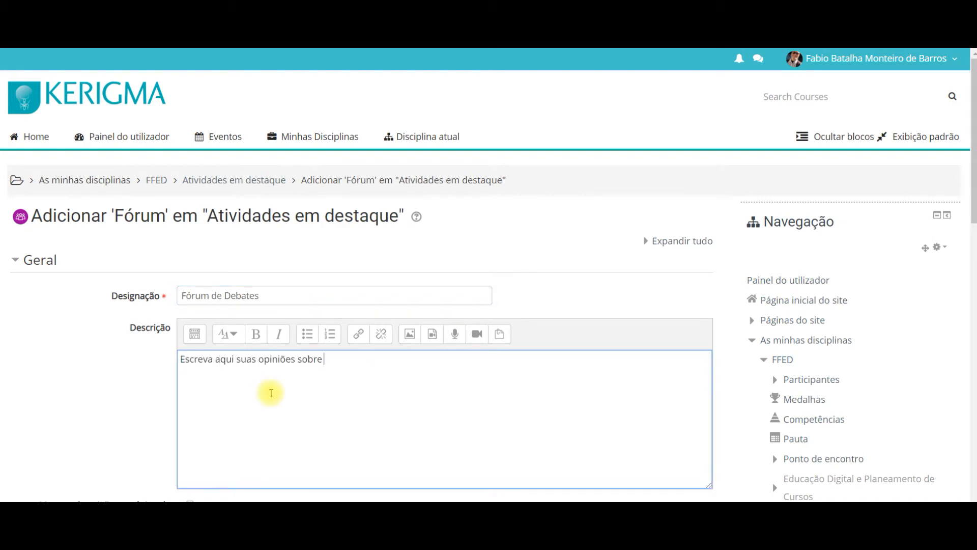
scroll(271, 393, "down", 5)
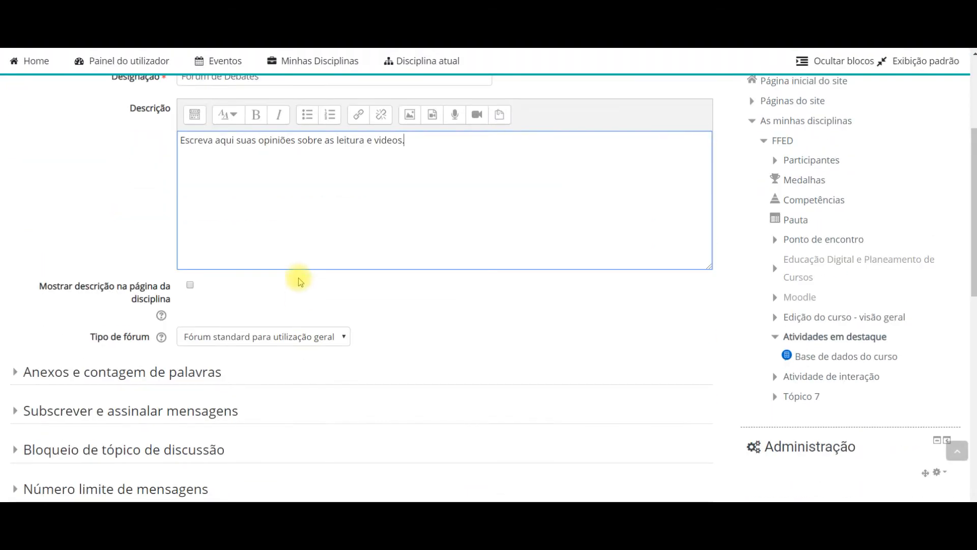
left_click(258, 273)
left_click(265, 325)
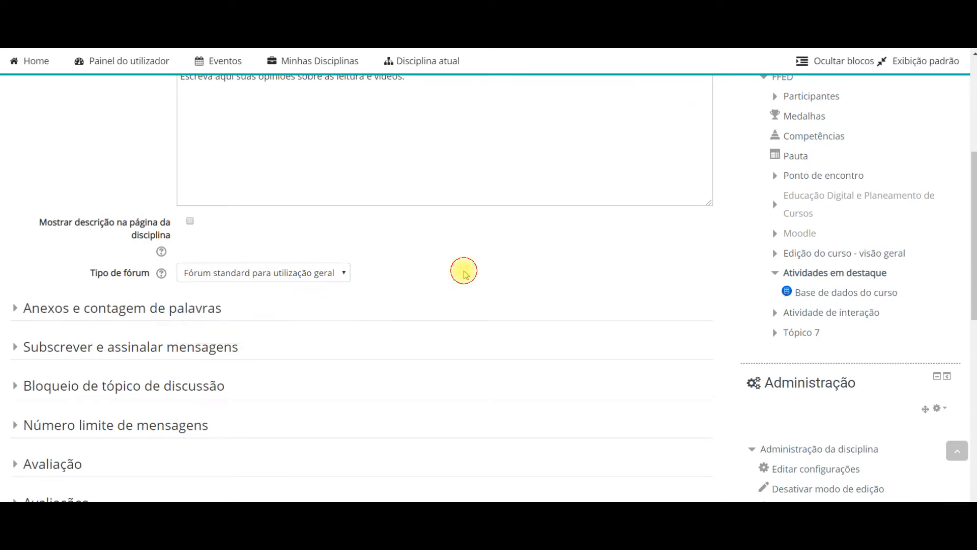
- Check the forum's attachment and subscription options, then save the forum and display it
scroll(463, 270, "down", 3)
left_click(15, 180)
left_click(27, 307)
scroll(207, 220, "down", 2)
left_click(208, 221)
left_click(389, 254)
scroll(390, 253, "down", 1)
scroll(194, 299, "down", 4)
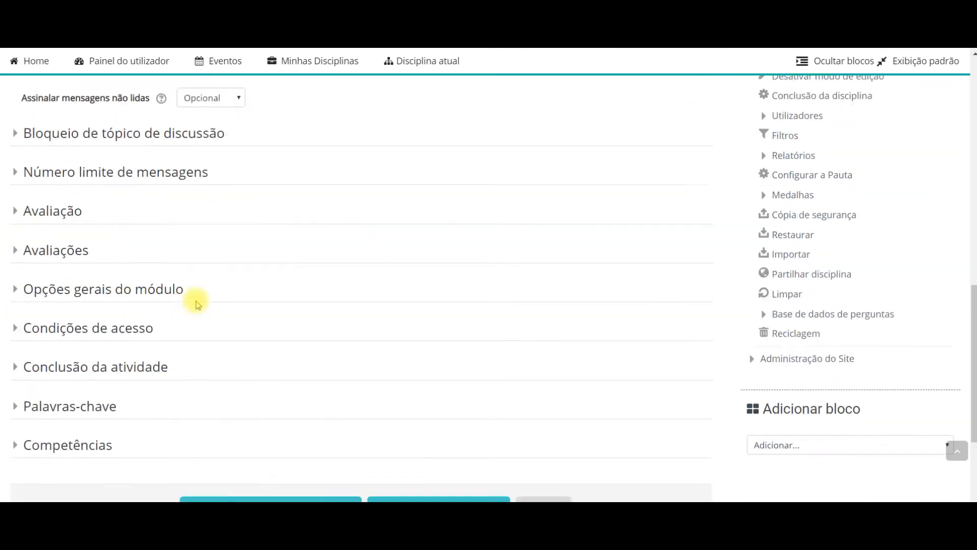
left_click(451, 409)
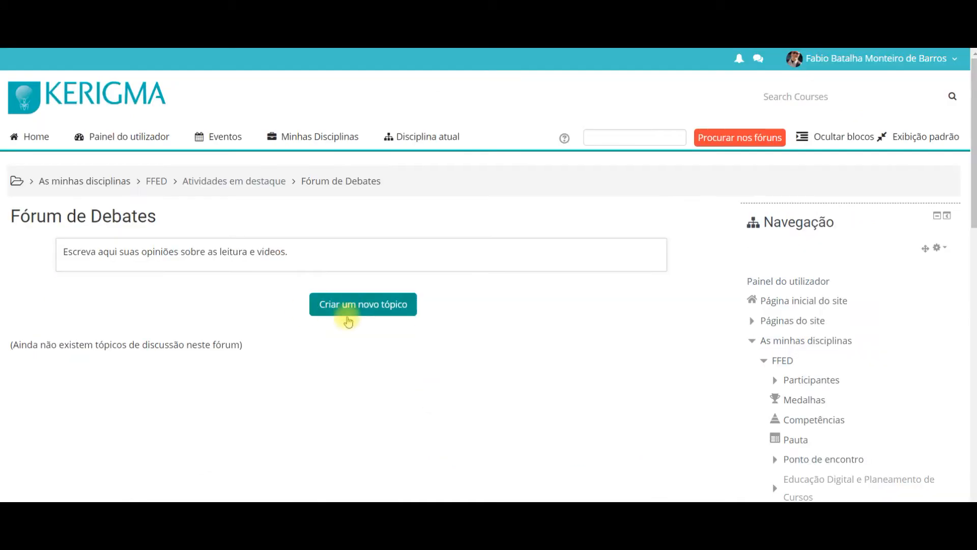
- Go back to the "Atividades em destaque" section and add a Glossário activity to it
left_click(212, 181)
scroll(218, 233, "up", 1)
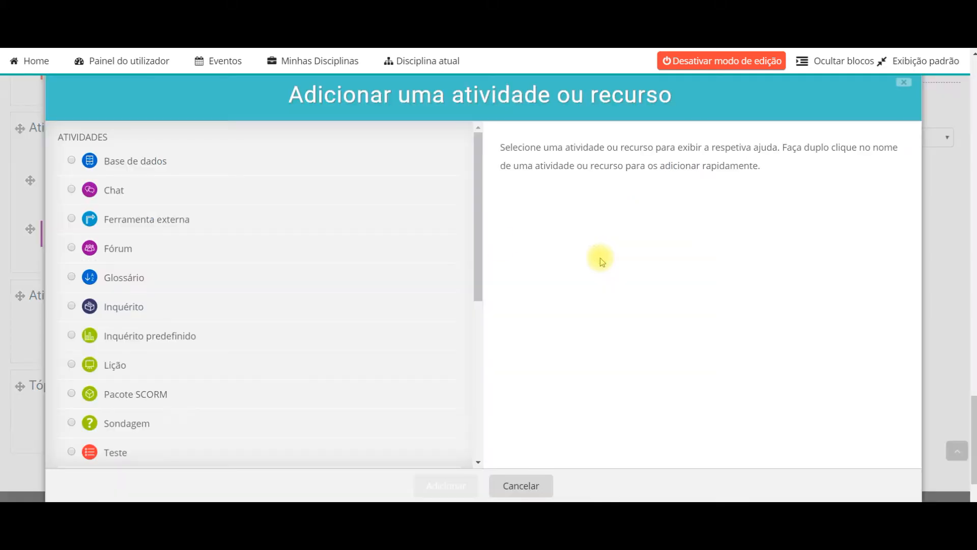
left_click(72, 278)
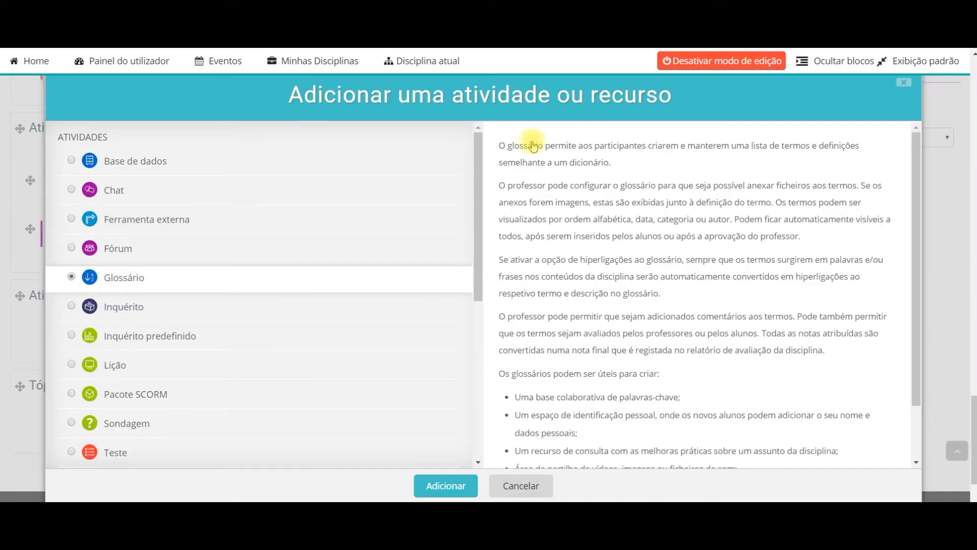
left_click(454, 488)
- Name the glossary "Glossário de conteúdos", describe it as "Escreva palavras e seus significados, de forma colaborativa." and keep it as a secondary glossary
left_click(218, 299)
type("Glossário de conteúdos")
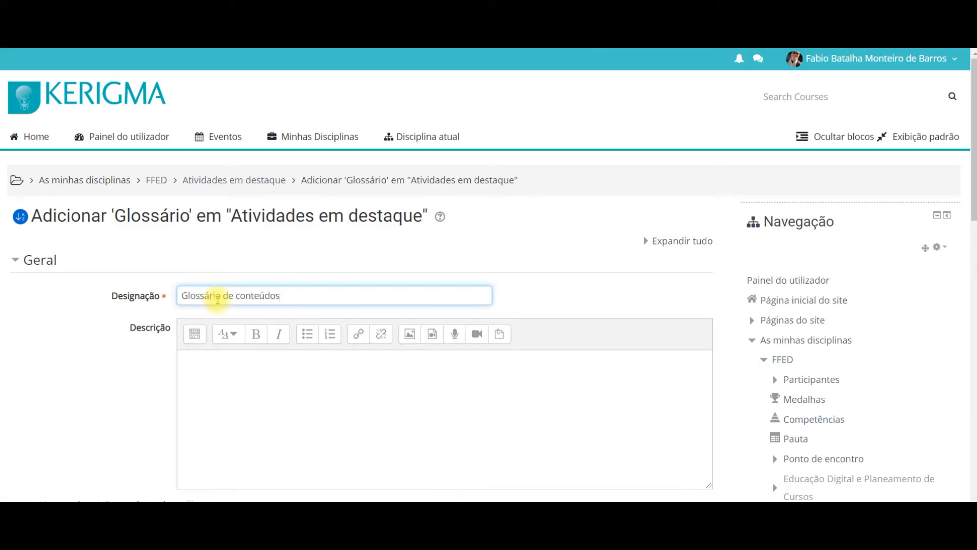
left_click(266, 389)
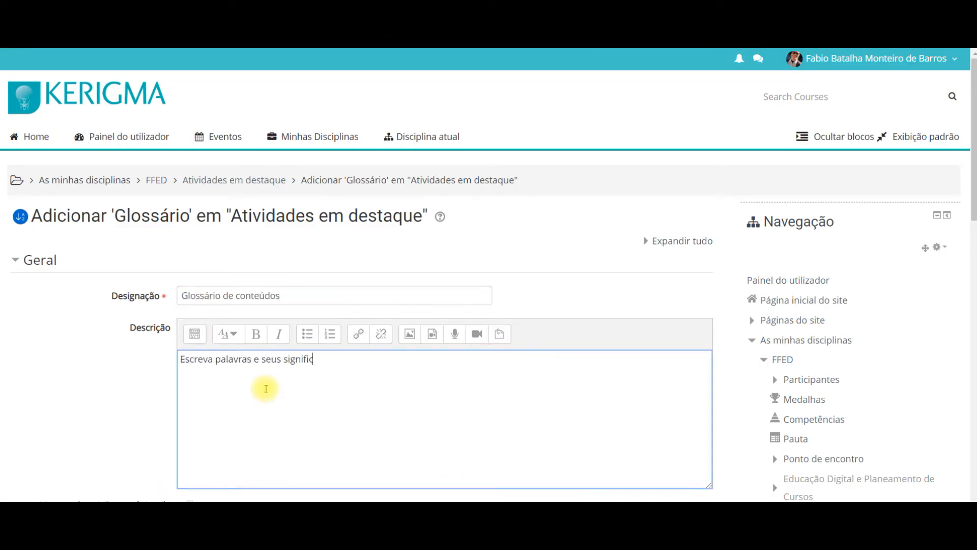
scroll(266, 389, "down", 7)
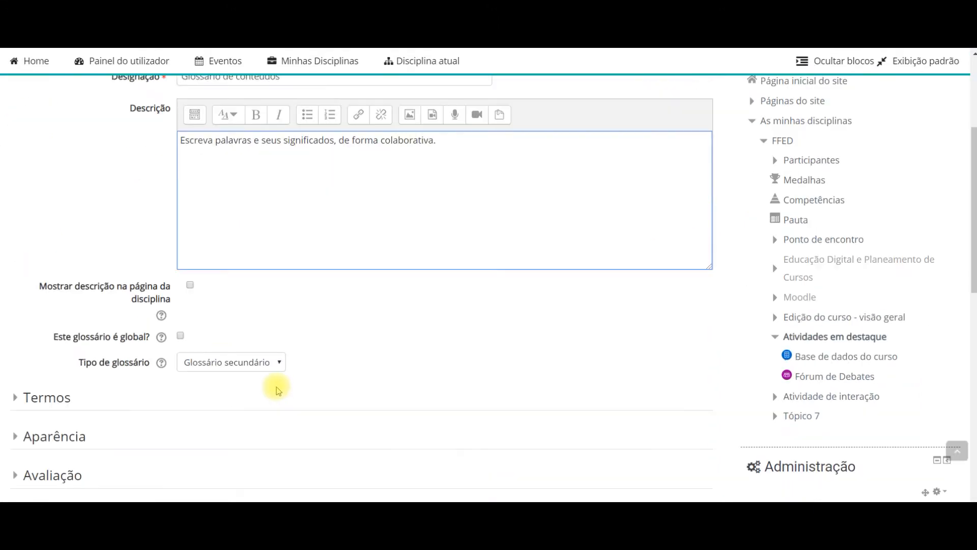
left_click(226, 234)
left_click(224, 260)
- In the glossary's term settings, allow terms to always be edited and allow comments on them
left_click(224, 270)
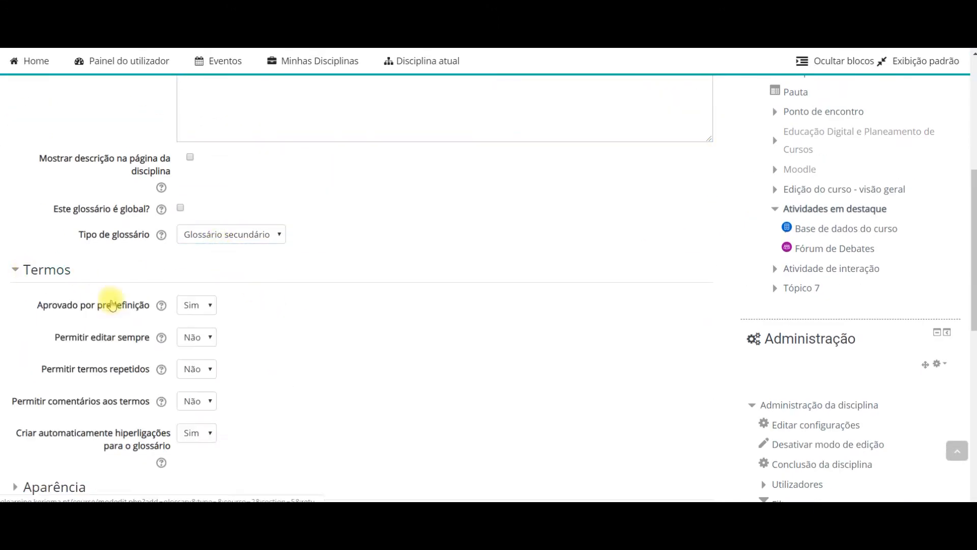
scroll(224, 264, "down", 1)
scroll(226, 286, "down", 1)
left_click(197, 274)
left_click(193, 299)
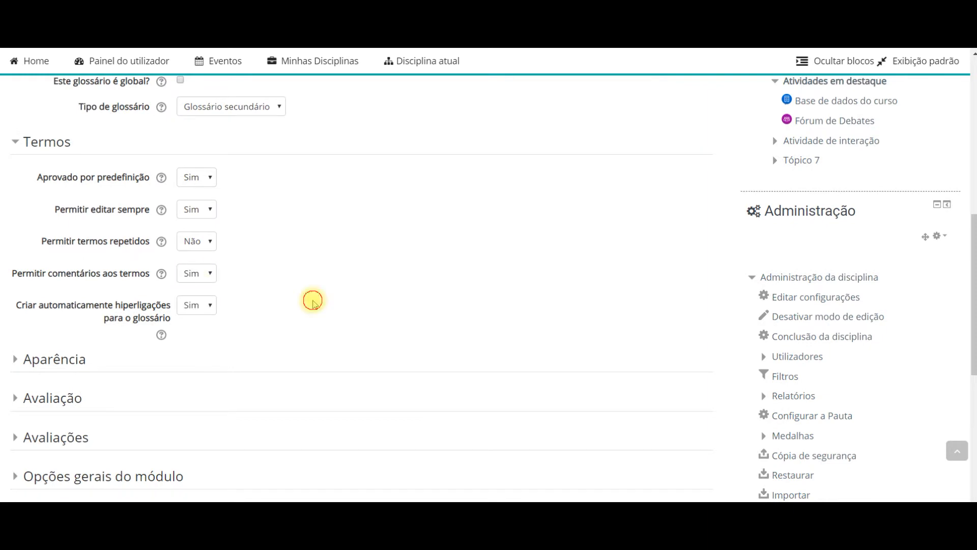
- Keep the glossary's display format as "Simples, estilo dicionário" and check the remaining appearance settings
scroll(312, 299, "down", 2)
left_click(20, 230)
left_click(285, 268)
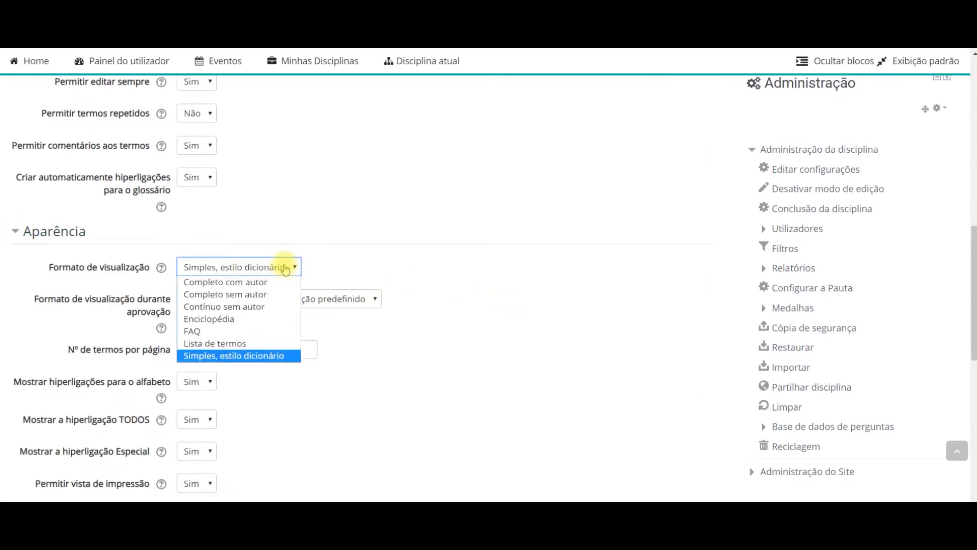
left_click(257, 356)
scroll(447, 343, "down", 2)
scroll(247, 190, "down", 5)
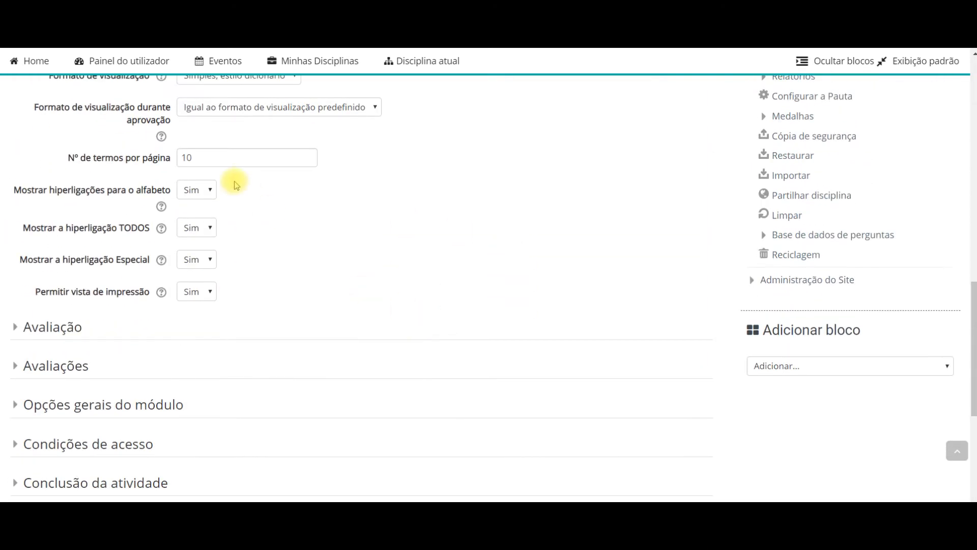
- Check the glossary's remaining settings, save the glossary and display its page
left_click(414, 367)
scroll(420, 371, "down", 3)
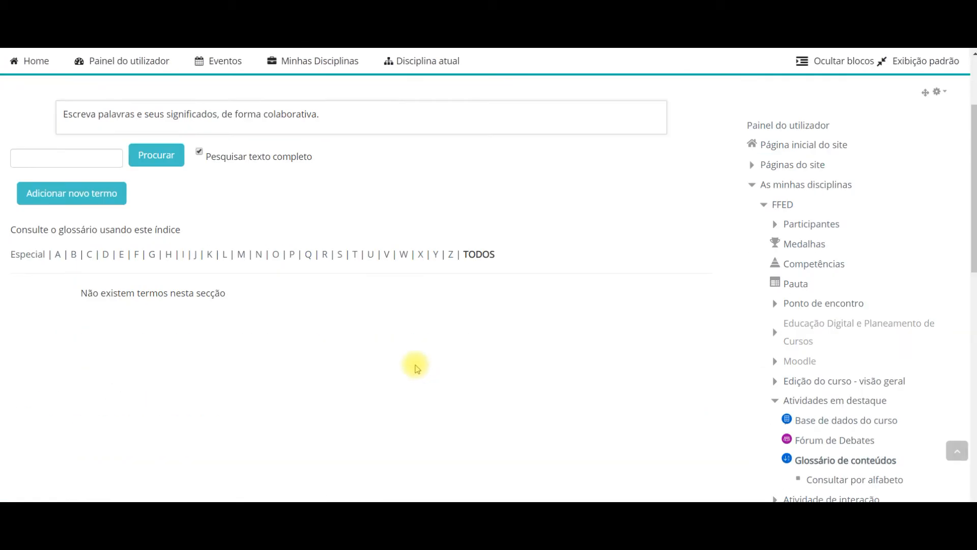
scroll(414, 365, "up", 2)
- Return to the "Atividades em destaque" section and add an Inquérito activity to it
left_click(207, 114)
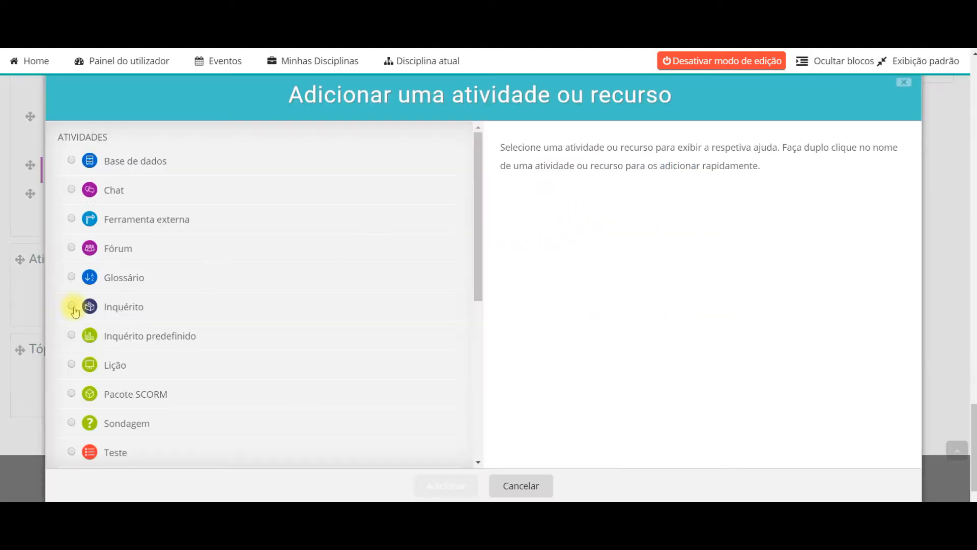
left_click(60, 310)
left_click(446, 485)
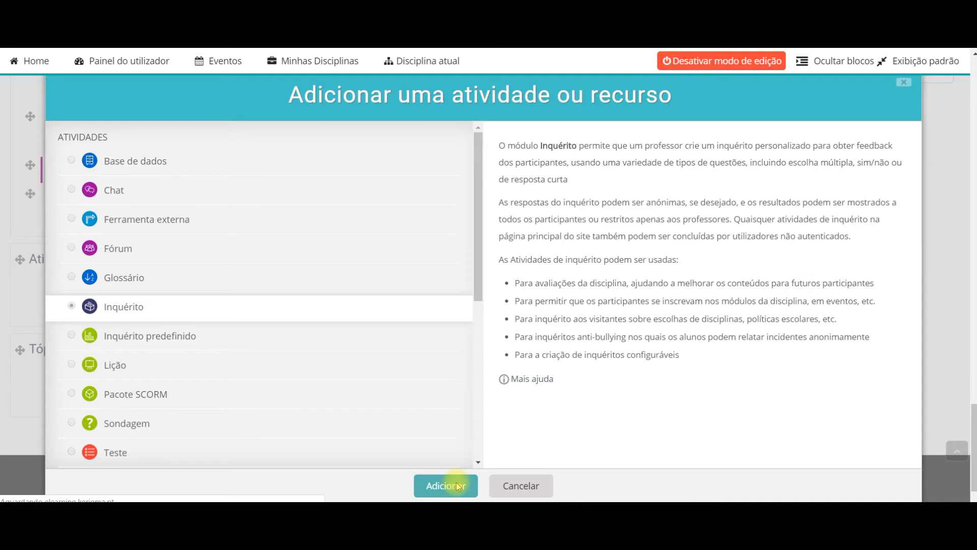
- Name the activity "Inquérito (pesquisa de opinião)" and describe it as "Responda às perguntas a seguir."
left_click(253, 294)
type("Inquérito (pesquisa de opinião")
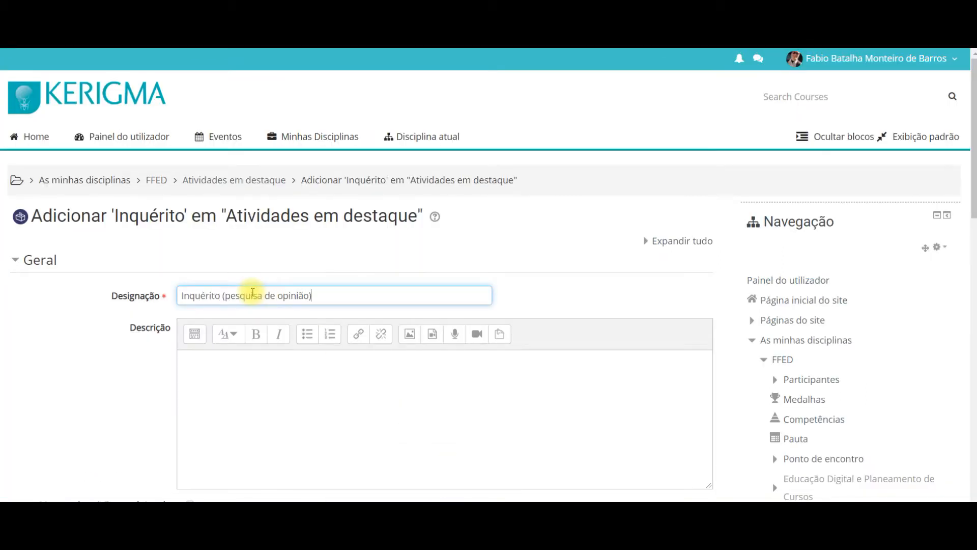
left_click(262, 362)
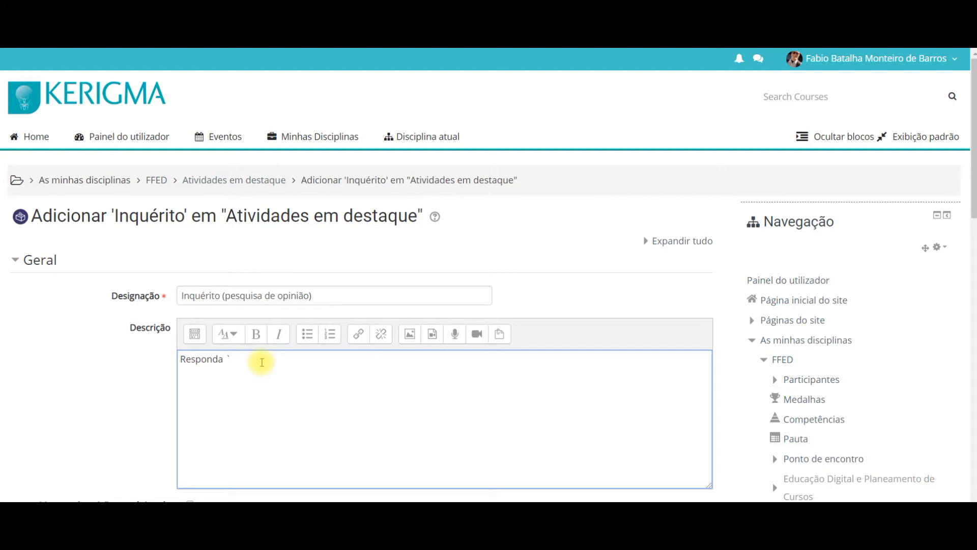
- In the question and submission settings, choose "O nome do utilizador será registado e identificado com as respostas" for storing user names
scroll(270, 367, "down", 5)
left_click(15, 277)
scroll(20, 280, "down", 3)
left_click(26, 289)
scroll(26, 288, "down", 3)
left_click(214, 198)
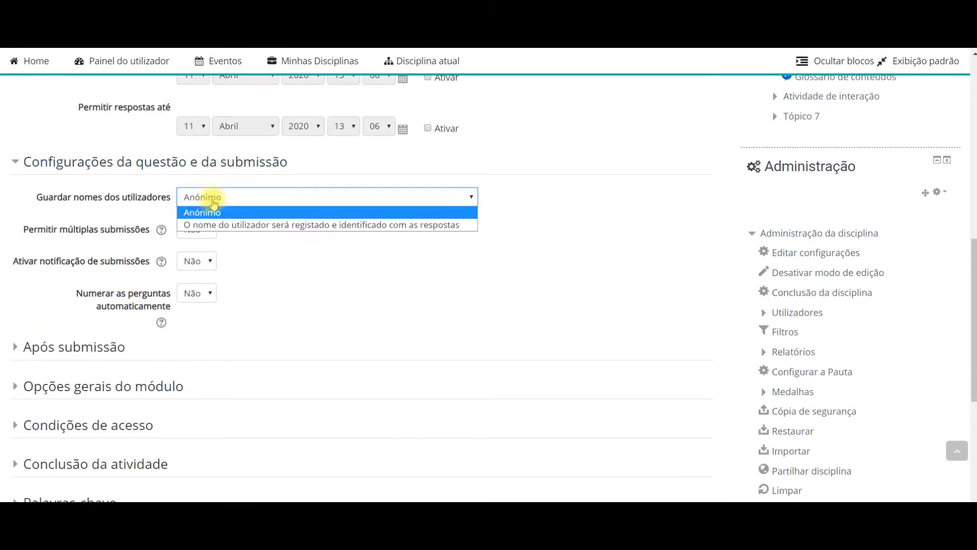
left_click(240, 225)
- In the after-submission settings, show the response analysis page and enter the completion message "Obrigado por responder!"
scroll(364, 302, "down", 3)
left_click(306, 224)
scroll(307, 235, "down", 1)
left_click(211, 191)
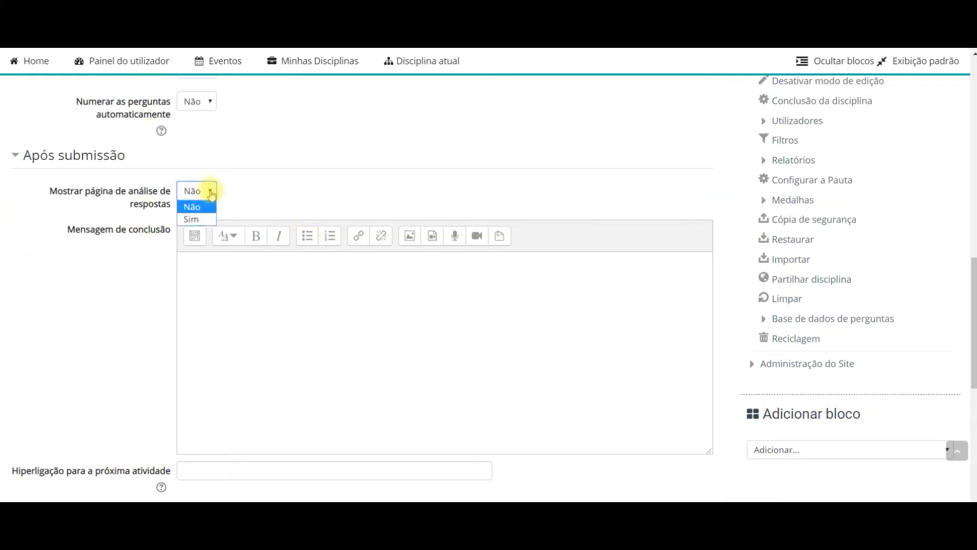
left_click(192, 219)
left_click(221, 299)
type("Obrigado por responde")
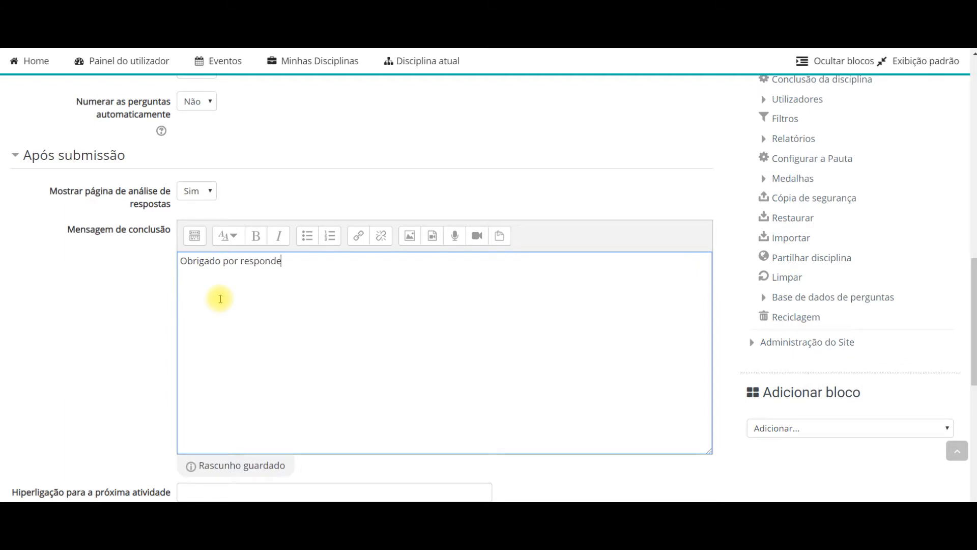
type("r!")
- Go through the Inquérito's remaining settings, save the activity and display it
scroll(229, 305, "down", 5)
left_click(76, 252)
scroll(397, 330, "down", 1)
left_click(254, 224)
left_click(266, 242)
scroll(425, 297, "down", 3)
left_click(412, 389)
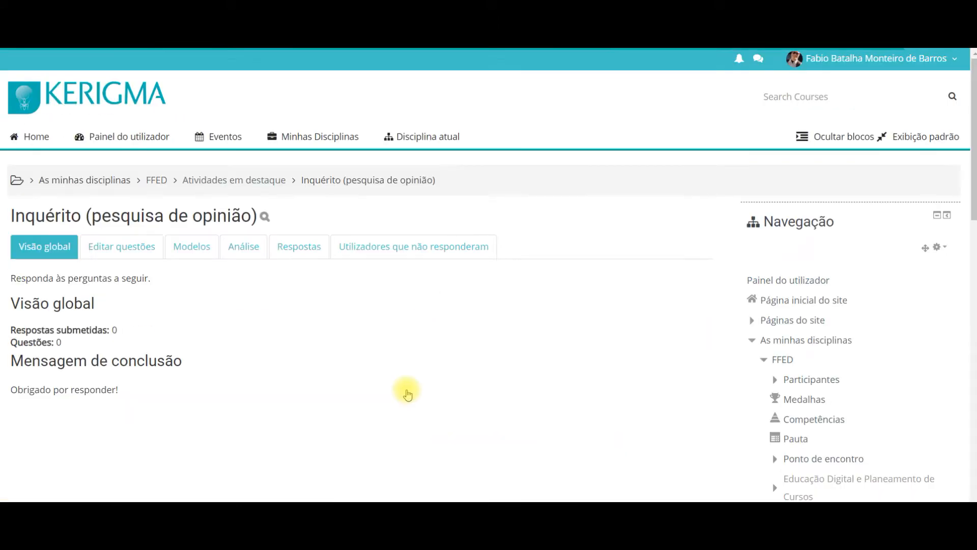
- Add a mandatory "Resposta de texto curto" question reading "Qual sua opinião sobre o curso?" to the Inquérito
left_click(121, 247)
left_click(109, 296)
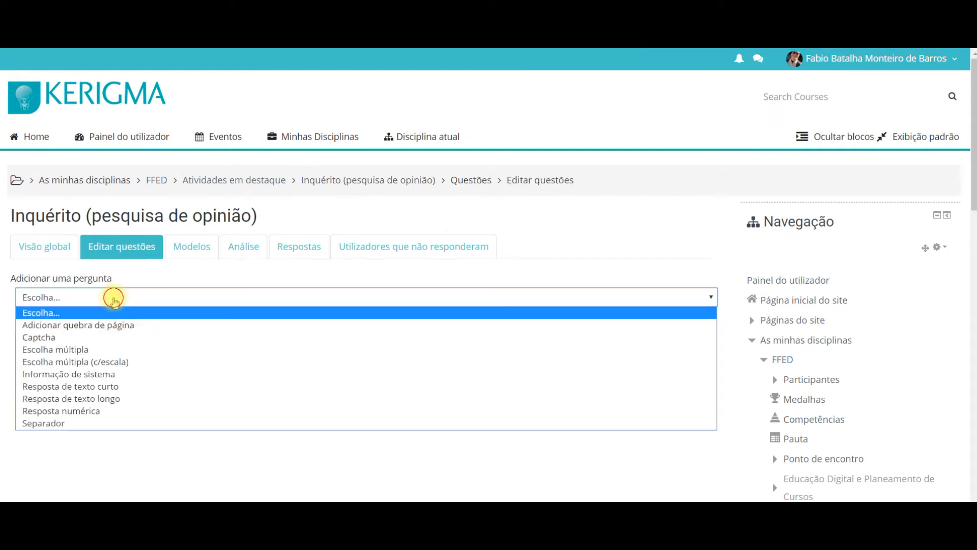
left_click(123, 387)
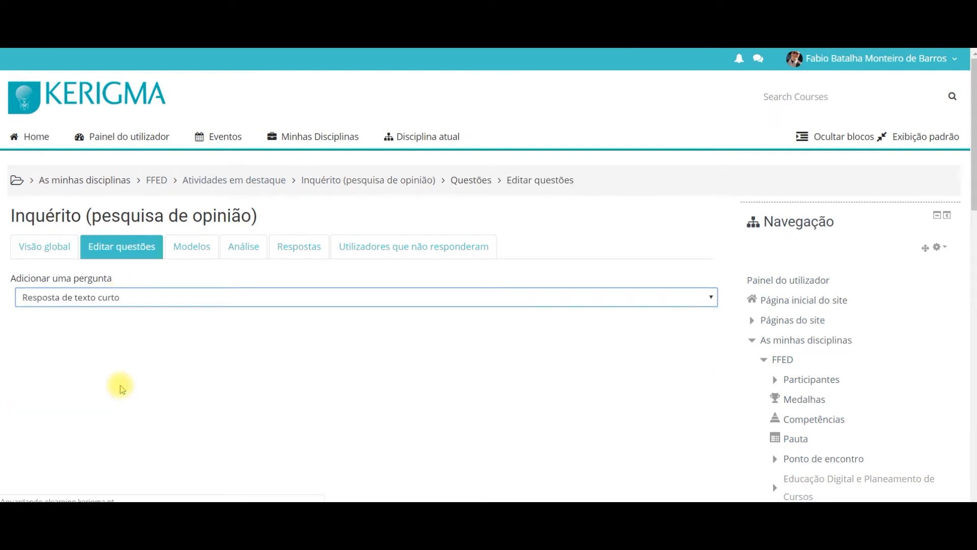
left_click(204, 346)
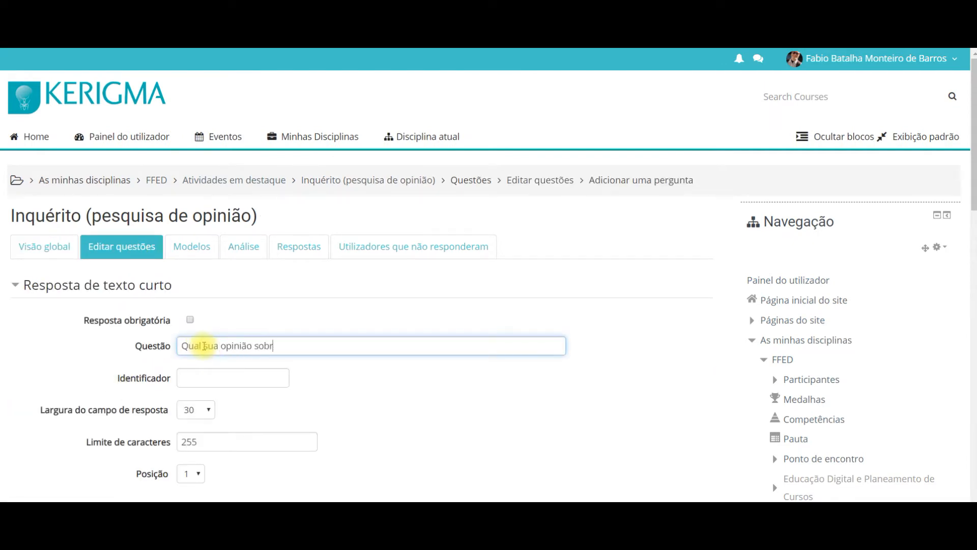
scroll(299, 324, "down", 3)
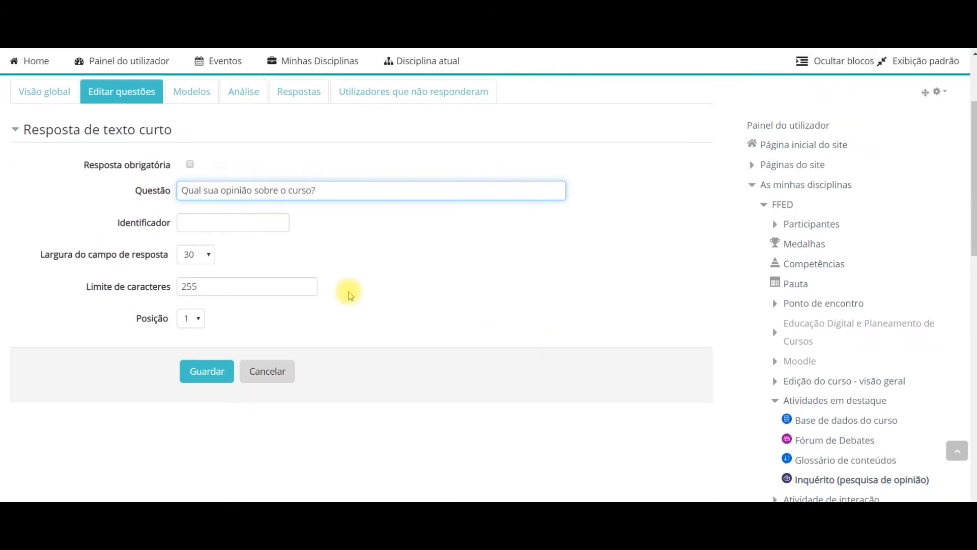
left_click(207, 371)
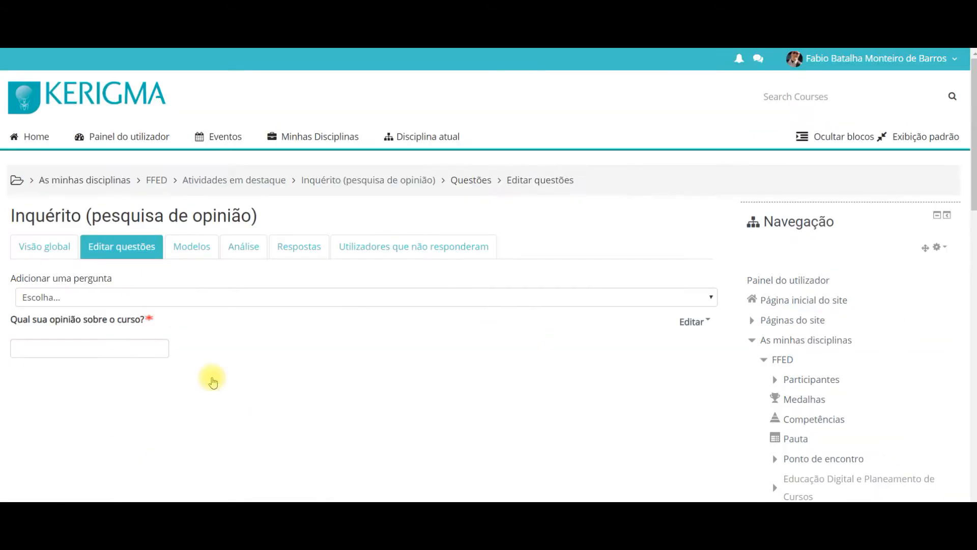
- Add an "Escolha múltipla" question "De maneira geral, como classifica a interação dos participantes do curso?" and hide its "Não respondido" option
left_click(197, 297)
left_click(87, 349)
left_click(215, 190)
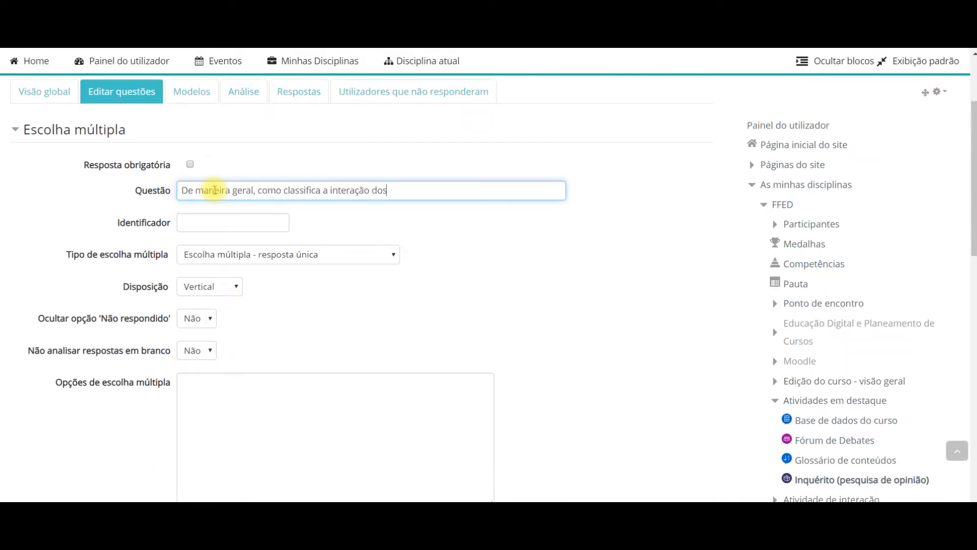
left_click(410, 299)
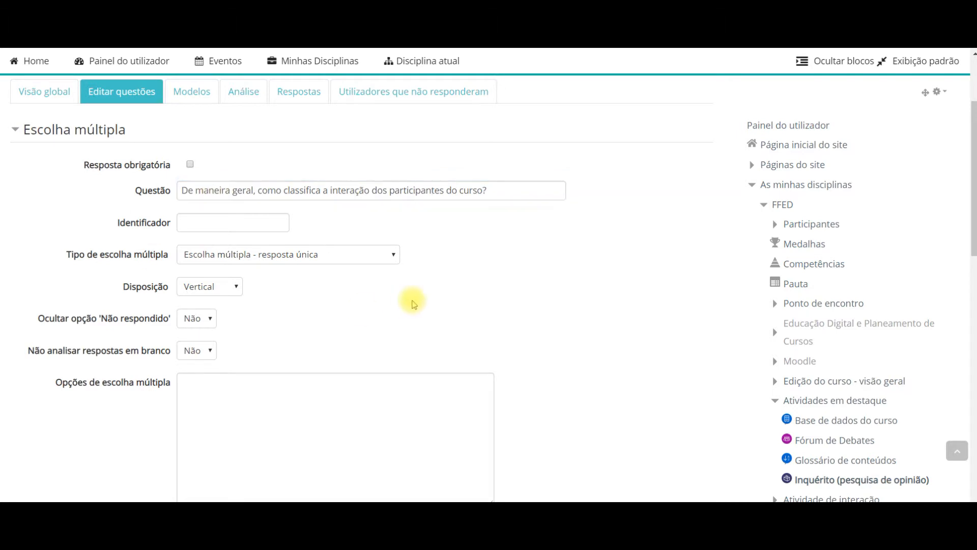
scroll(402, 292, "down", 3)
left_click(197, 191)
left_click(192, 214)
- Enter answers "Excelente, todos interagiram e se ajudaram mutuamente", "Boa, houve um bom nível de interação", "Razoável, apenas algumas pessoas interagiram", "Ruim, não houve quase interação" and save
left_click(249, 269)
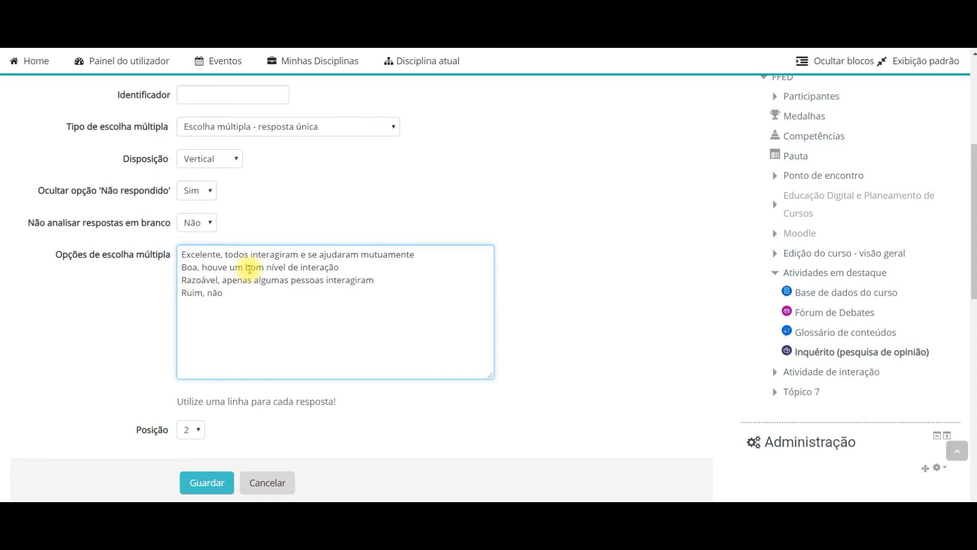
scroll(249, 268, "down", 3)
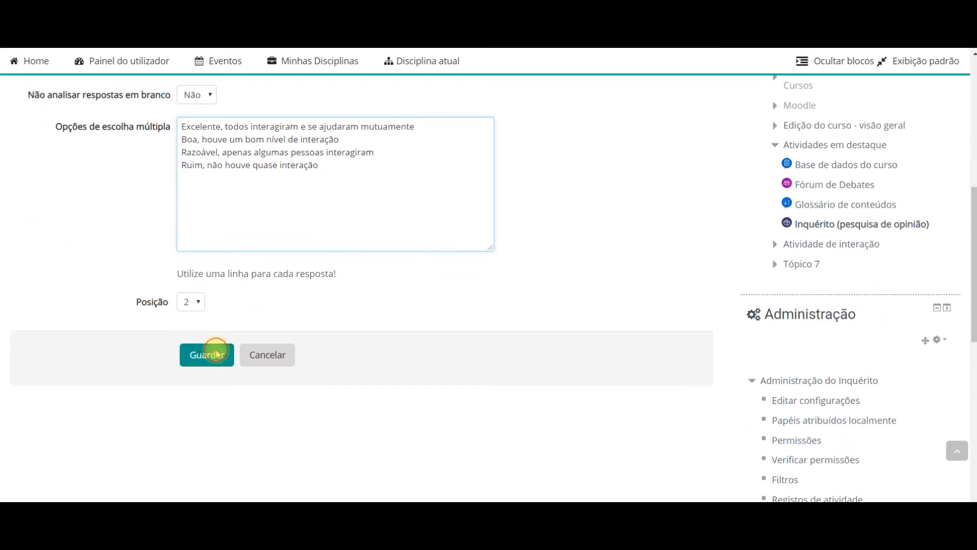
left_click(206, 353)
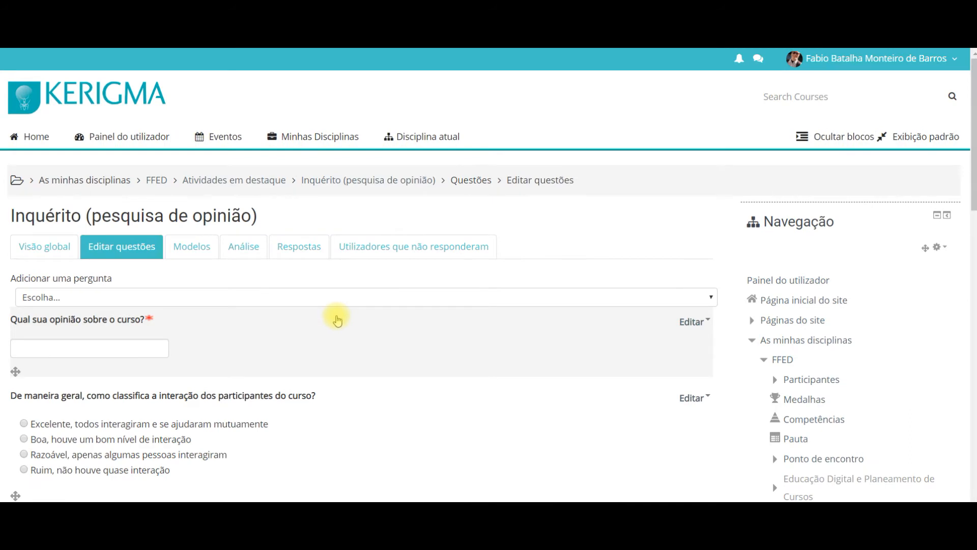
- Look over the Inquérito's list of questions and open its overview
scroll(337, 320, "down", 5)
scroll(362, 320, "up", 5)
left_click(44, 247)
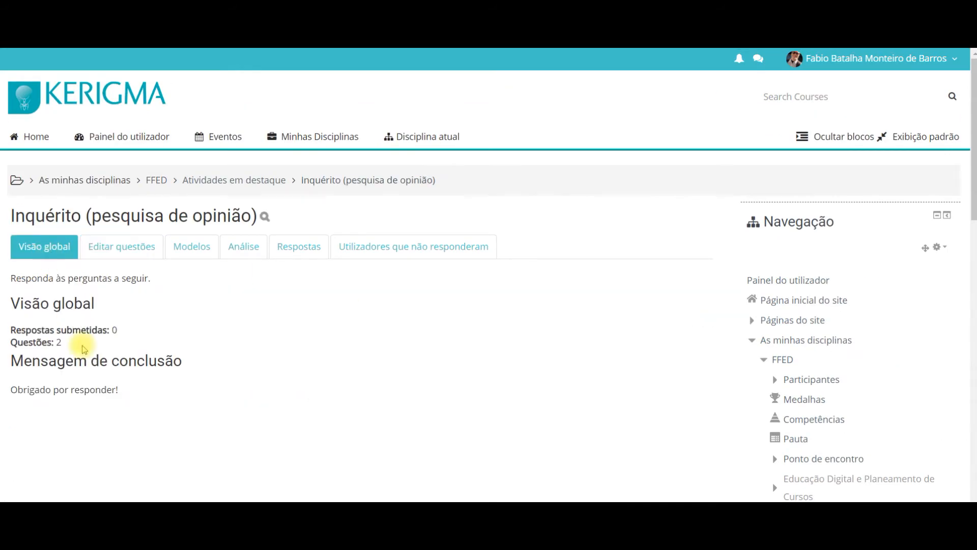
- Go back to the "Atividades em destaque" section and add an "Inquérito predefinido" activity
left_click(225, 180)
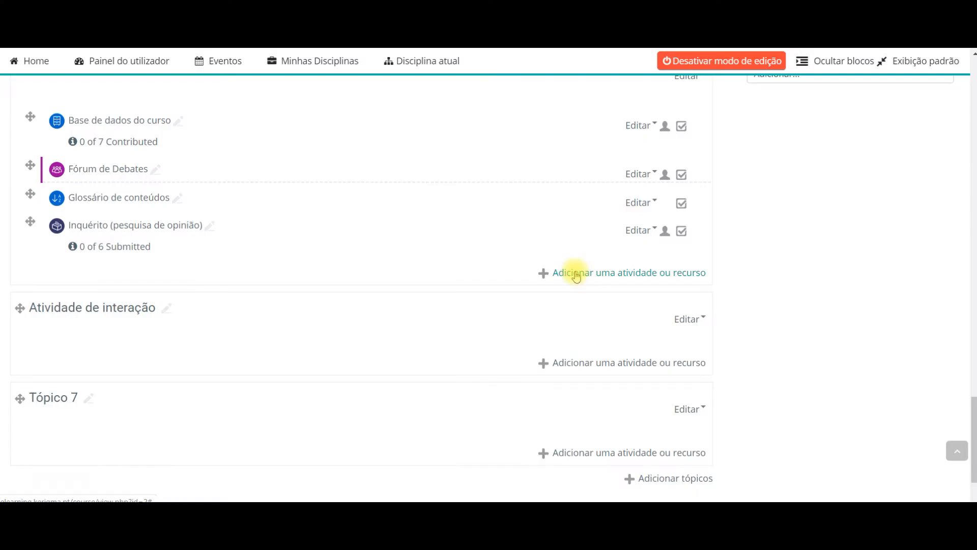
left_click(574, 273)
scroll(478, 253, "down", 2)
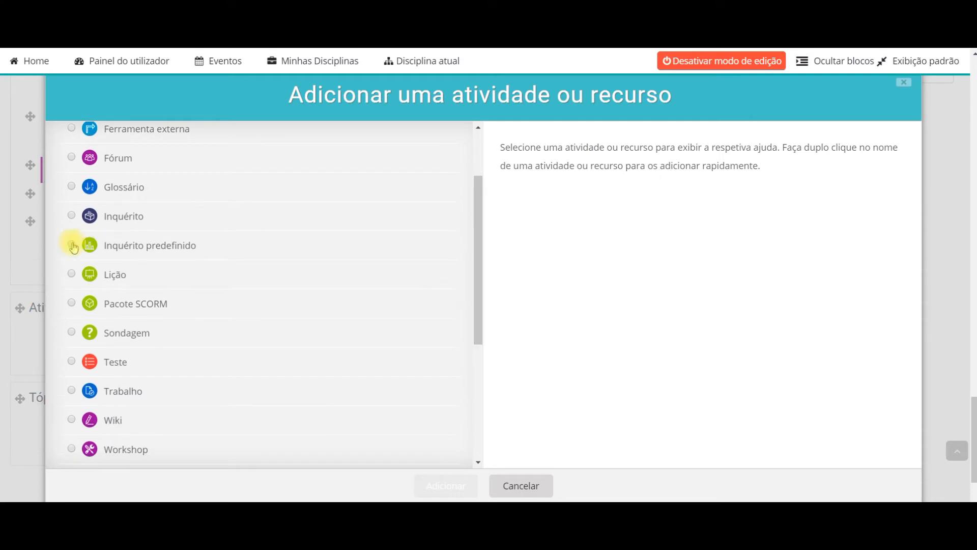
left_click(84, 246)
left_click(446, 485)
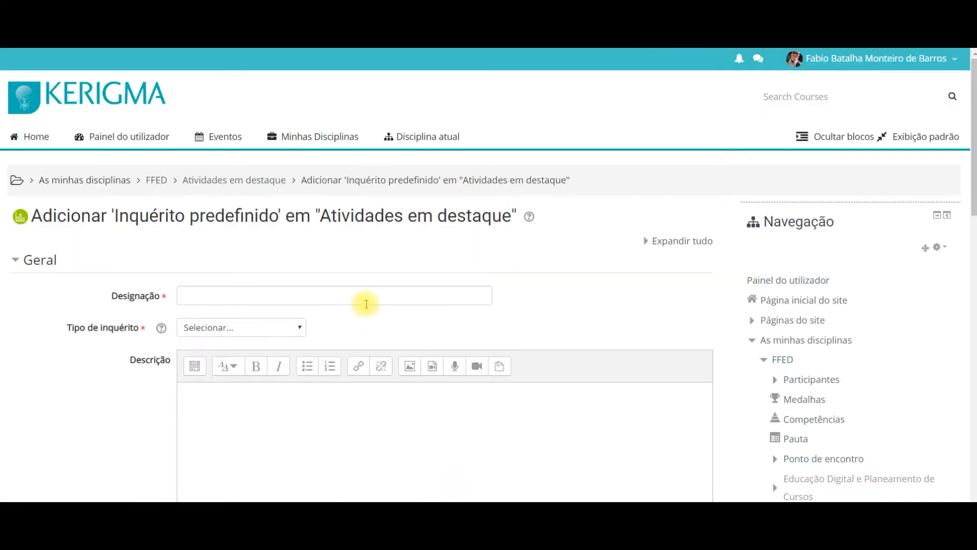
- Name the predefined survey "Sobre sua participação no curso (reflexão)" and set its type to "COLLES (Realidade)"
left_click(255, 297)
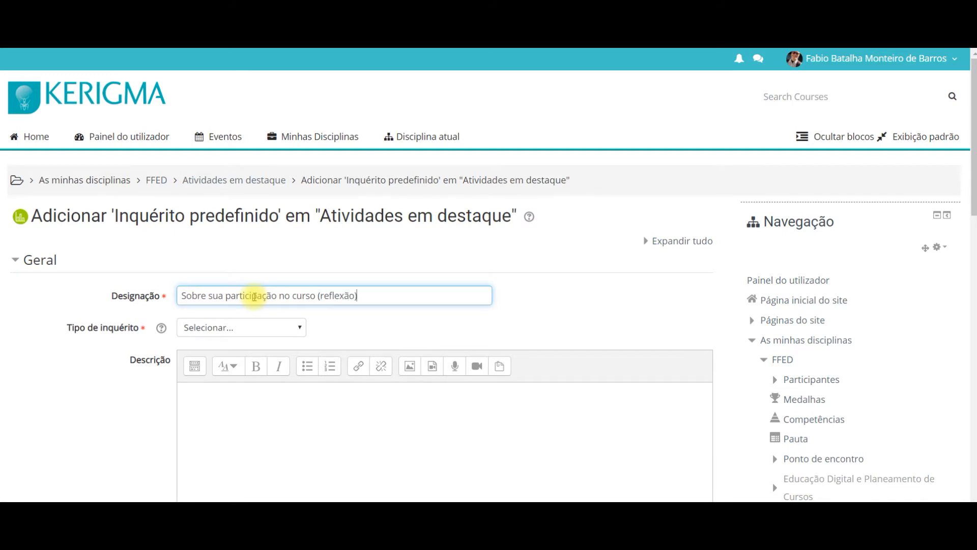
left_click(247, 328)
left_click(247, 378)
- Describe it as "Descreva com sinceridade como acha que tem sido sua participação no decorrer do curso.", save it and look through its questions
left_click(242, 421)
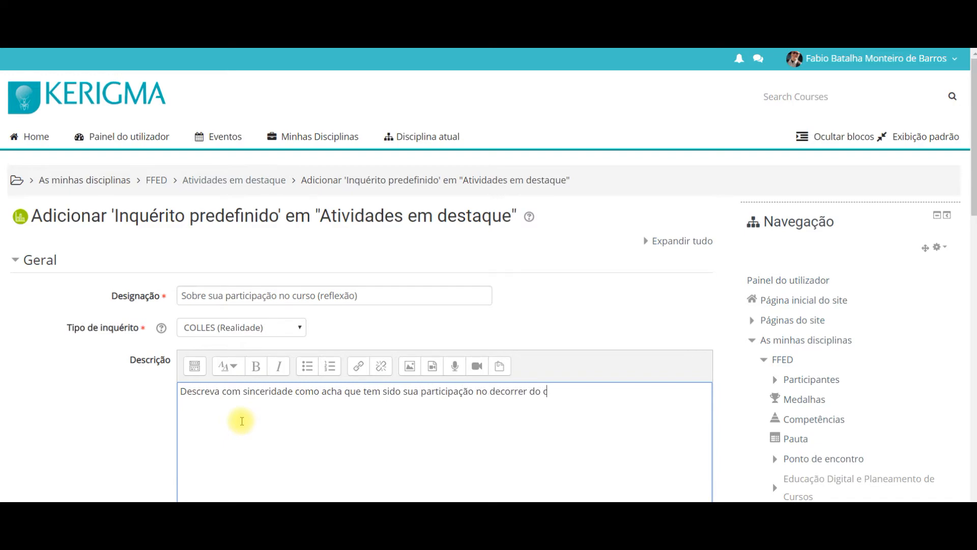
scroll(257, 410, "down", 10)
left_click(421, 334)
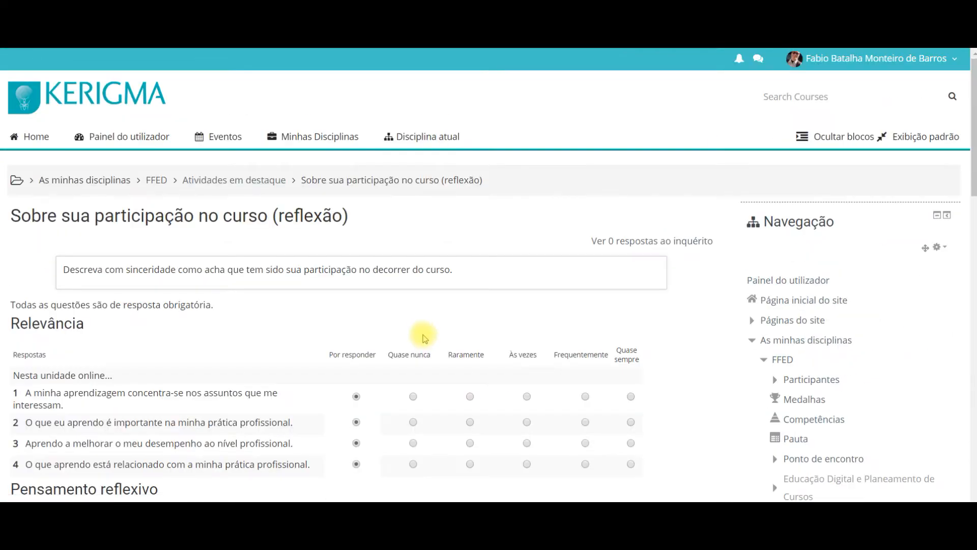
scroll(444, 338, "down", 20)
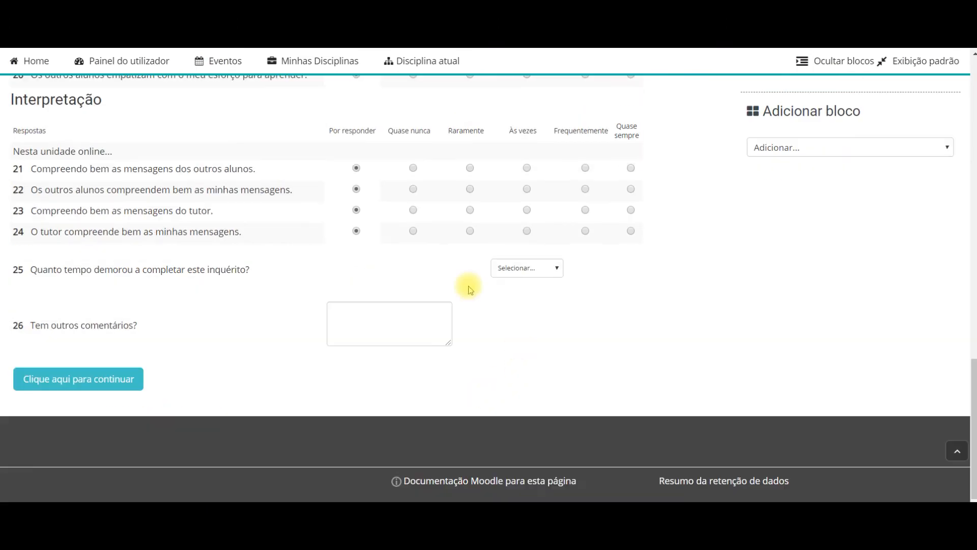
- Return to the course's "Atividades em destaque" section and add a Lição activity
scroll(224, 318, "up", 20)
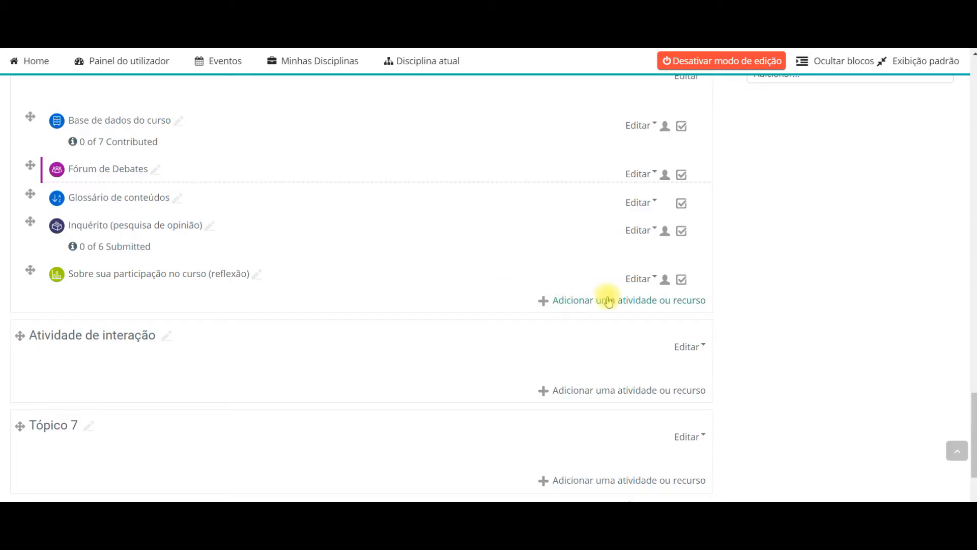
left_click(609, 301)
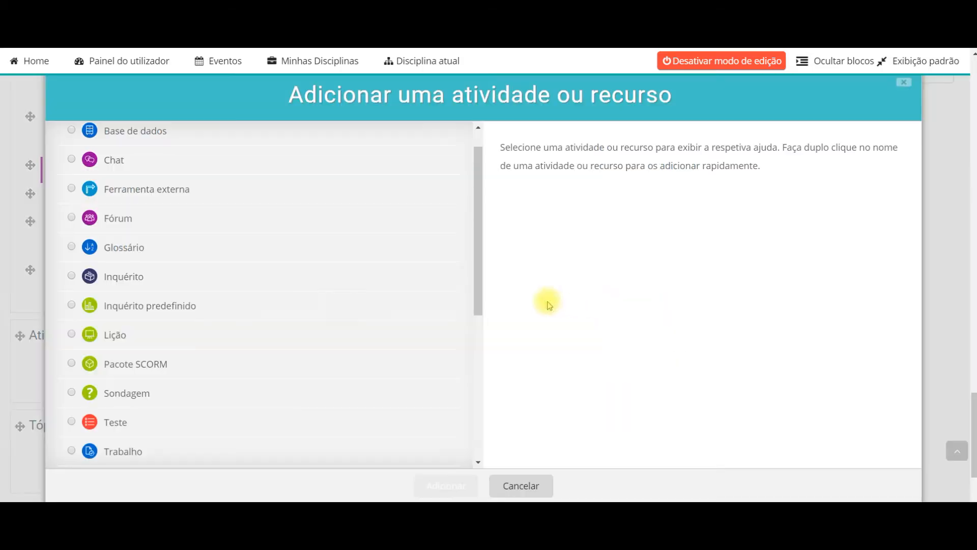
left_click(71, 333)
left_click(446, 486)
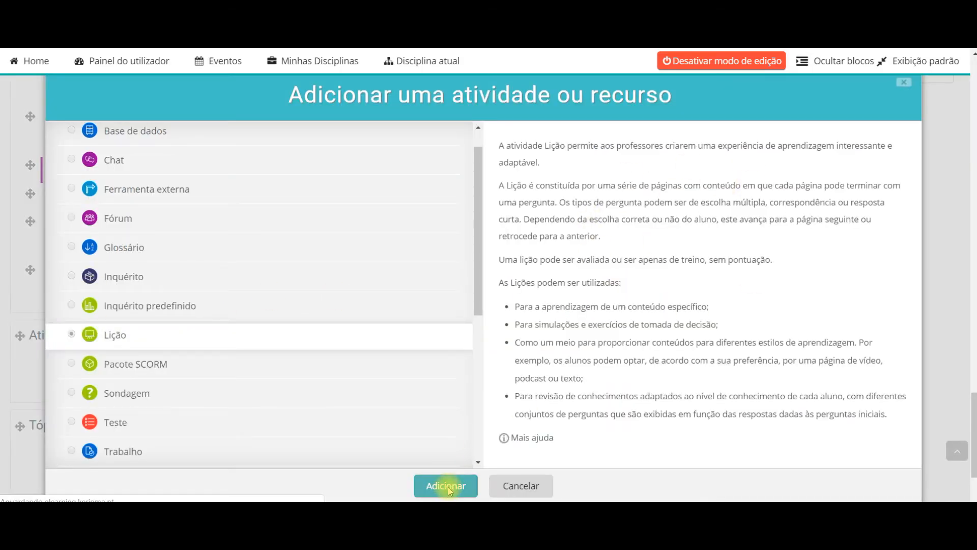
- Name the lesson "Lição de exemplo" and describe it as "Vamos exercitar a atividade de Lição em nosso curso"
left_click(301, 297)
type("Lição de exemplo")
left_click(281, 370)
type("Vamos exercitar a atividade de Lição em nosso curso")
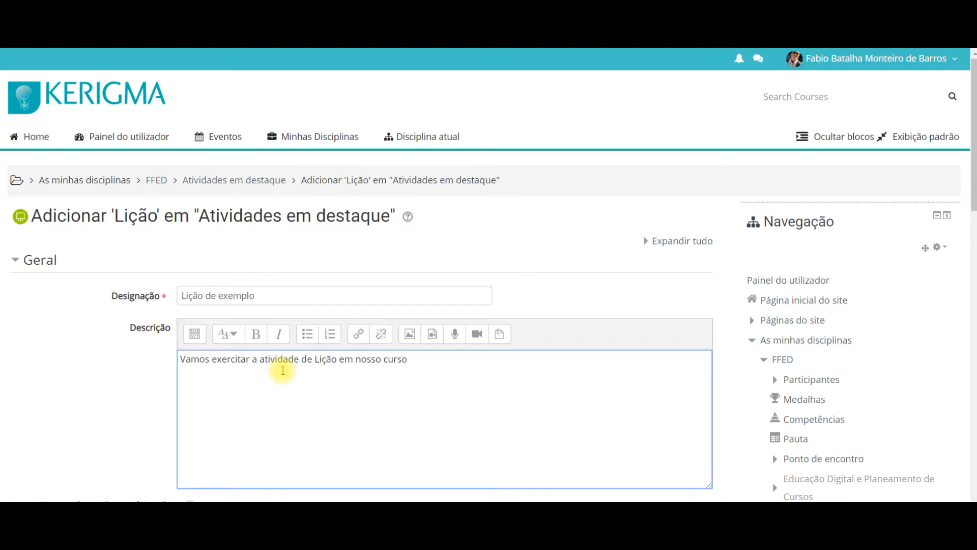
- In the lesson's appearance settings, enable the progress bar and the menu, and reveal the additional options
scroll(283, 370, "down", 5)
left_click(21, 276)
left_click(196, 312)
left_click(192, 340)
left_click(194, 343)
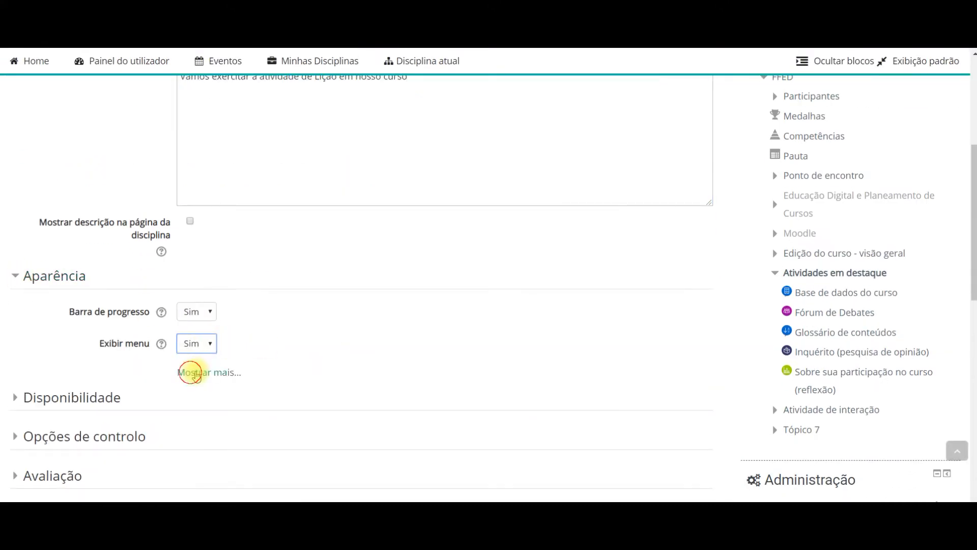
left_click(192, 371)
scroll(382, 338, "down", 6)
- Review the lesson's availability settings and adjust its control options
scroll(17, 141, "up", 1)
left_click(17, 141)
scroll(206, 210, "down", 2)
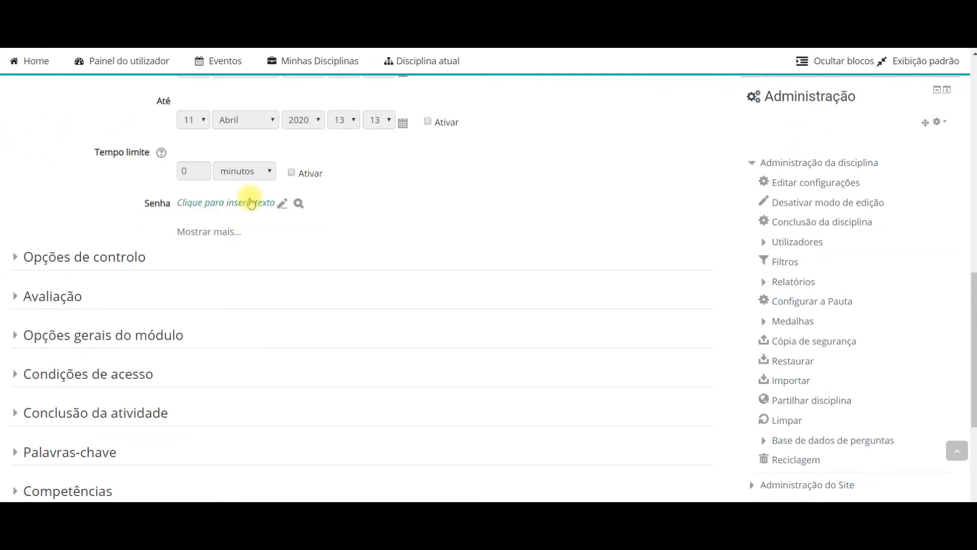
left_click(16, 257)
left_click(202, 362)
left_click(186, 477)
- Check the lesson's grading and general module options, save the lesson and display it
left_click(16, 416)
scroll(59, 300, "down", 10)
left_click(15, 194)
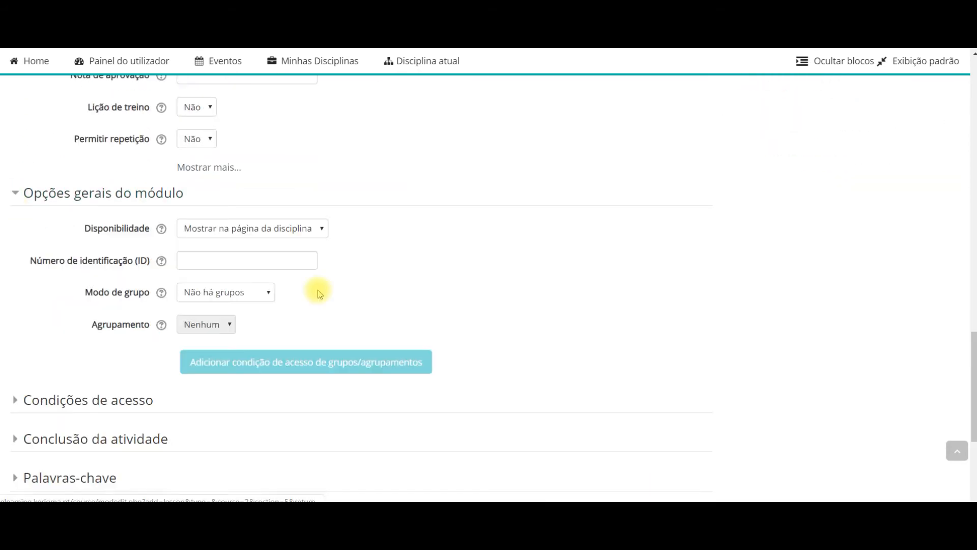
scroll(430, 342, "down", 5)
left_click(430, 343)
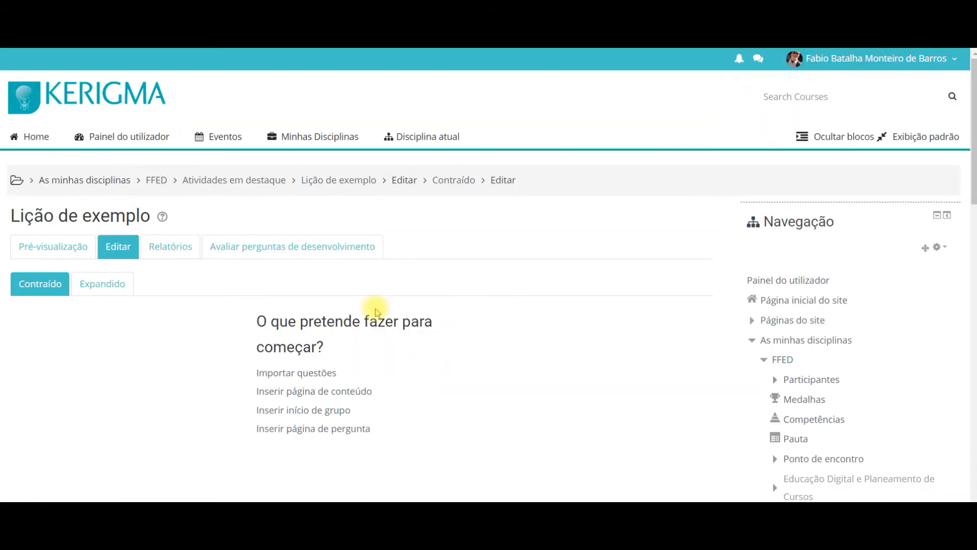
- Insert a content page titled "Bem vindos" containing "Bem vindos em nossa lição de exemplo. Aqui podemos ter conteúdos, videos, audio, questões, tudo junto e organizado!"
left_click(312, 393)
left_click(234, 295)
type("Bem vindos")
left_click(229, 391)
type("Bem vi")
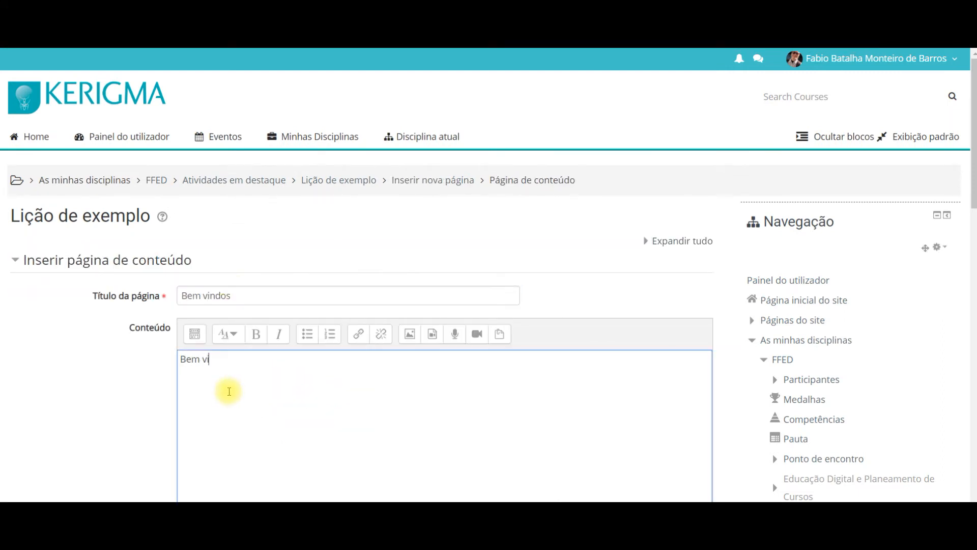
type("ndos em nossa lição de exemplo. Aqui podemos ter conteúdos, videos, audio, questões, tudo junto e organizado")
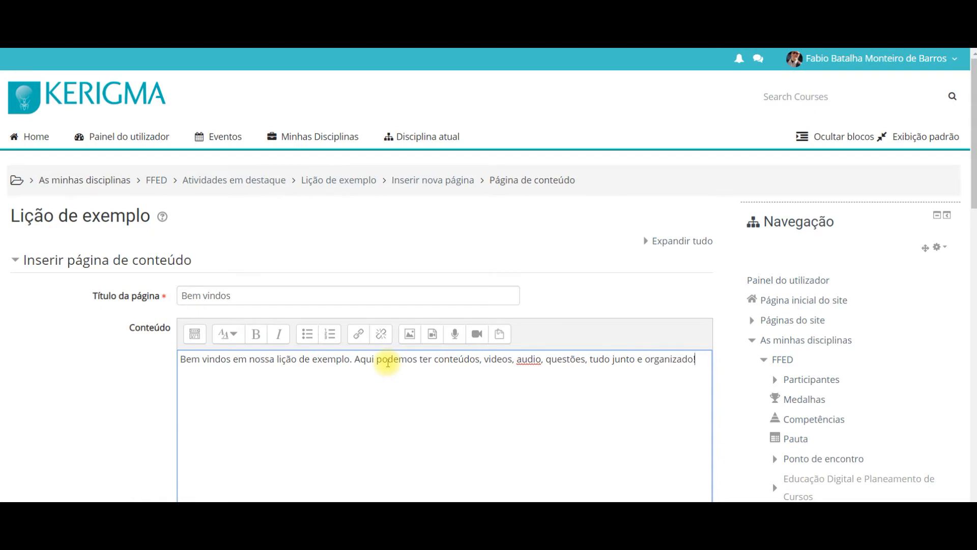
- Add a second paragraph beginning "Participem" to the welcome page's content and try to save the page
scroll(388, 363, "down", 5)
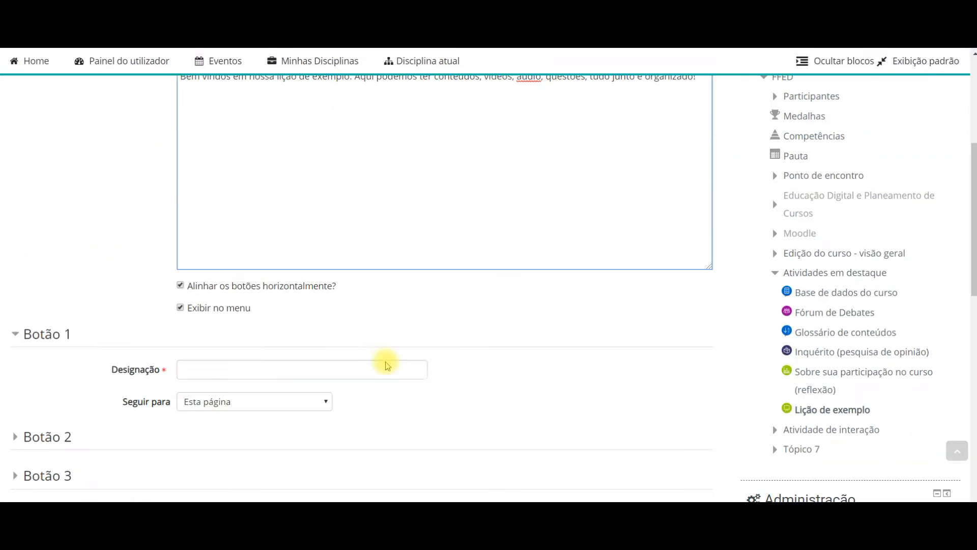
scroll(384, 366, "up", 1)
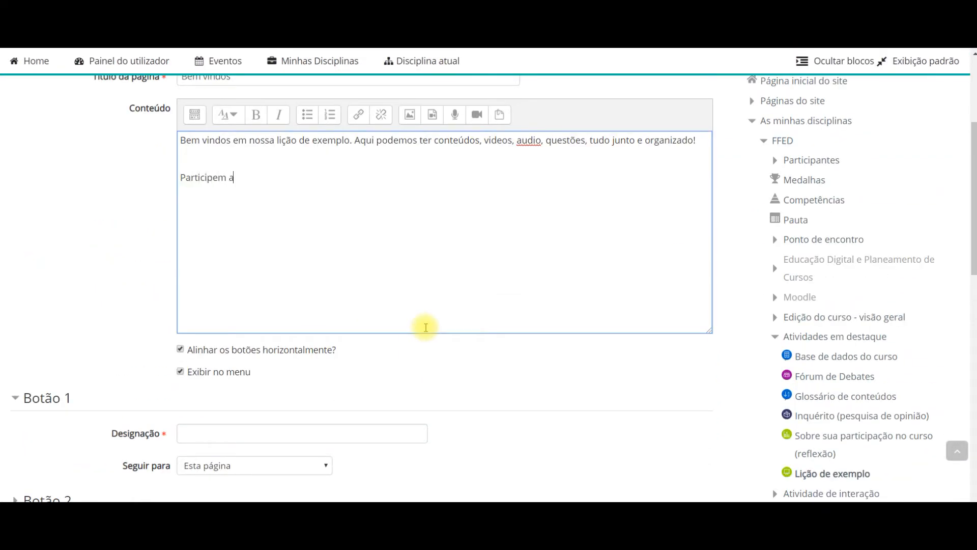
scroll(414, 321, "up", 1)
triple_click(264, 242)
left_click(236, 180)
left_click(246, 221)
left_click(386, 260)
scroll(385, 271, "down", 4)
scroll(388, 279, "down", 3)
left_click(222, 361)
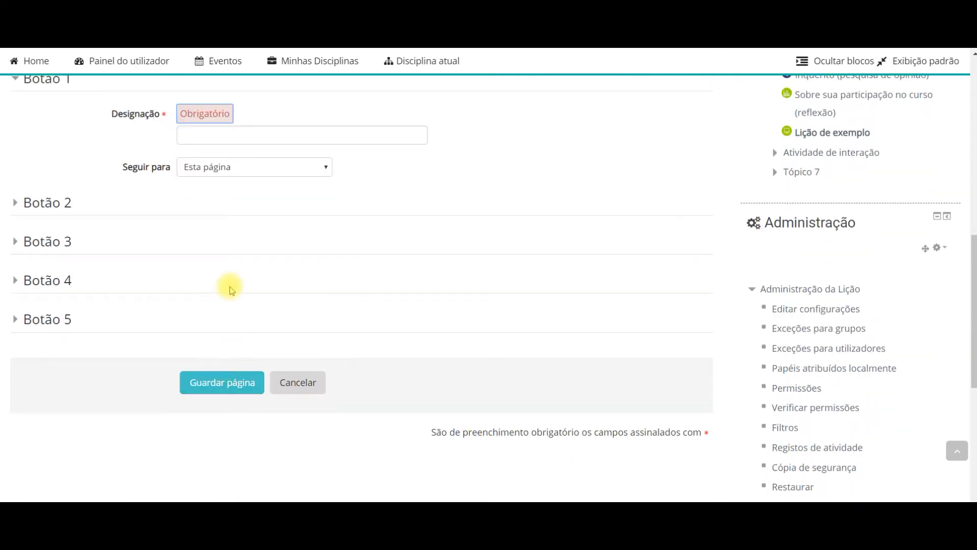
- Fill in the label of Botão 1, make it lead to "Página seguinte" and save the content page
scroll(236, 235, "up", 1)
left_click(239, 230)
scroll(543, 227, "up", 3)
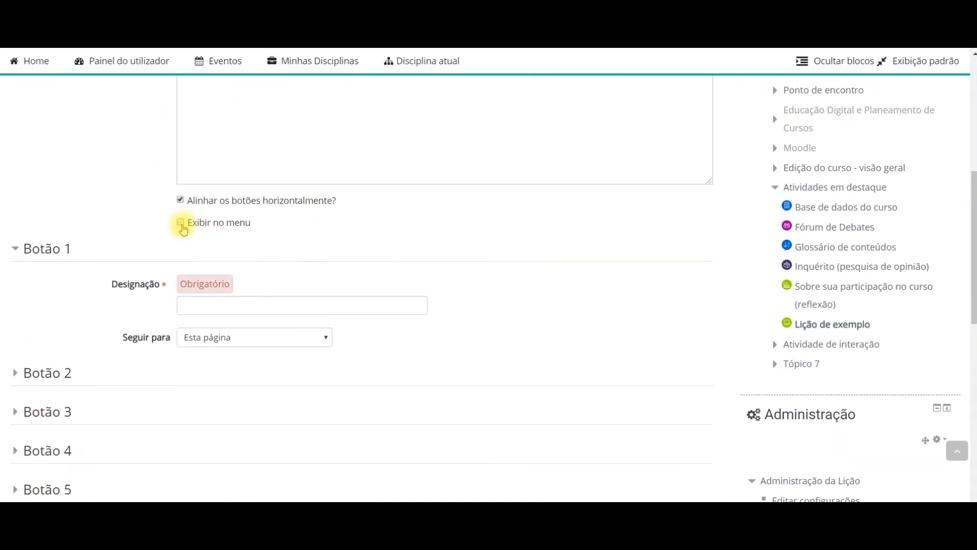
left_click(212, 306)
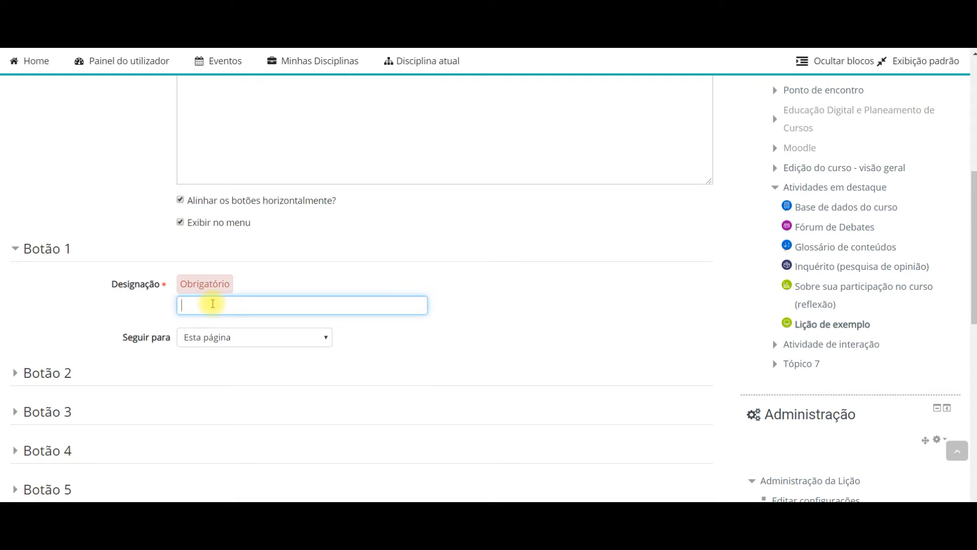
left_click(219, 337)
left_click(212, 343)
scroll(219, 346, "down", 4)
left_click(220, 339)
- Insert a question page of the type Desenvolvimento into the lesson
left_click(379, 370)
left_click(410, 424)
left_click(212, 244)
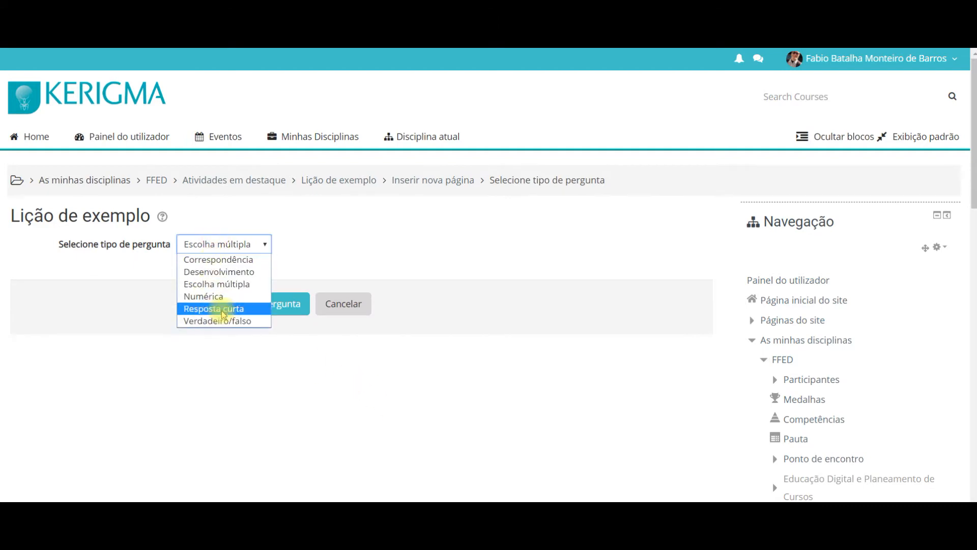
left_click(224, 270)
left_click(245, 308)
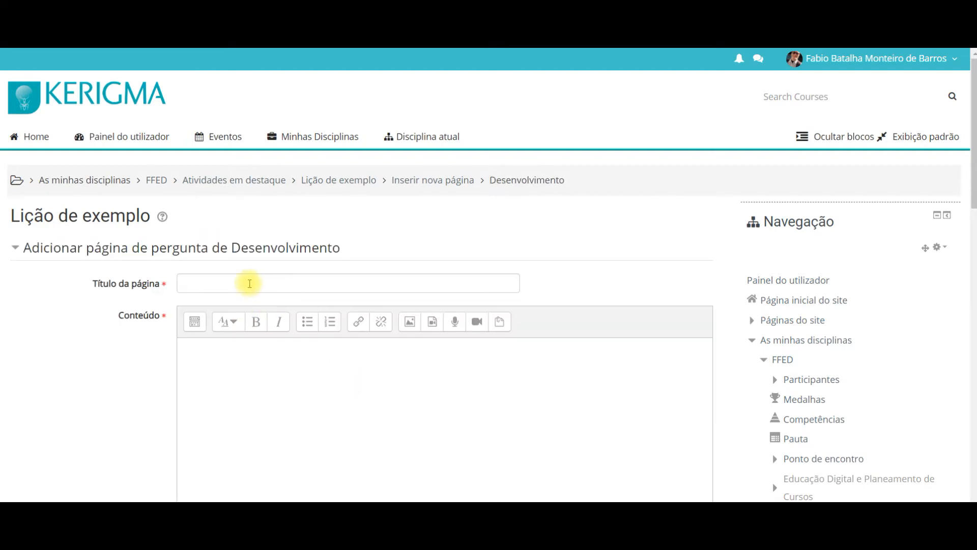
- Title the question page "Descreva sua opinião sobre o curso" and reuse it as content, adding a request for detail about involvement in activities and interaction
scroll(280, 283, "down", 5)
scroll(309, 282, "up", 2)
left_click(215, 129)
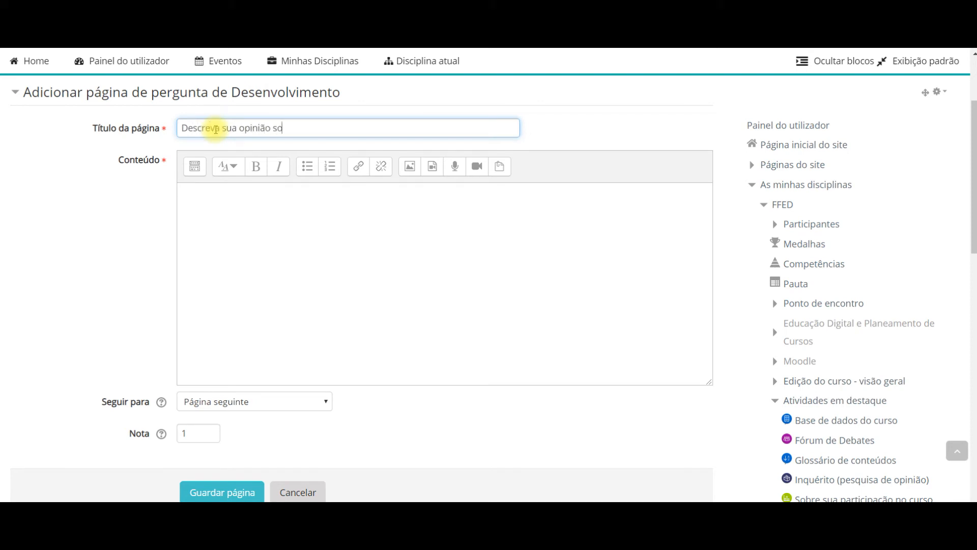
triple_click(233, 128)
key("ctrl+c")
left_click(255, 216)
key("ctrl+v")
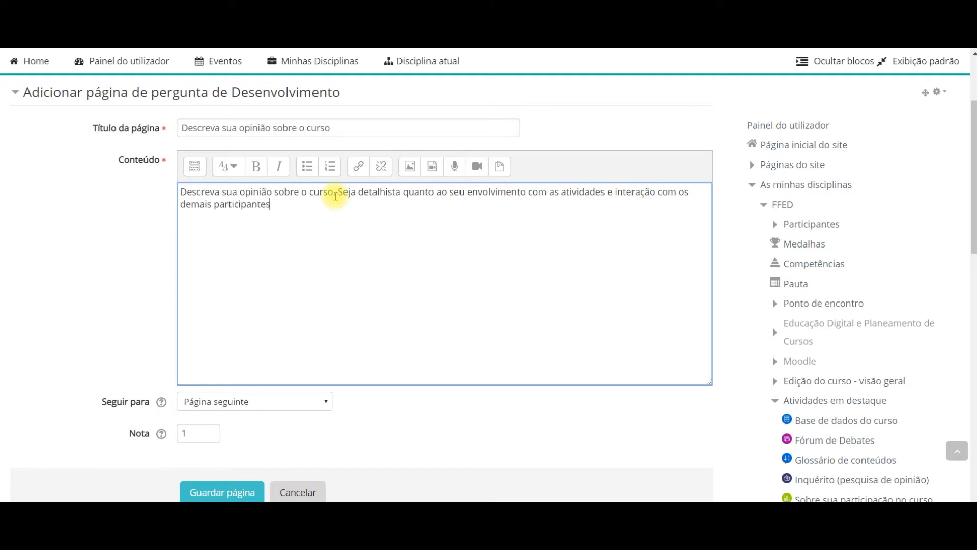
type(".")
- Make the question page lead to "Fim da lição" and save it
scroll(291, 305, "down", 2)
left_click(245, 362)
left_click(239, 409)
left_click(229, 421)
- Preview the lesson from the "Bem vindos" page through to the essay question
scroll(364, 376, "up", 2)
scroll(246, 278, "up", 2)
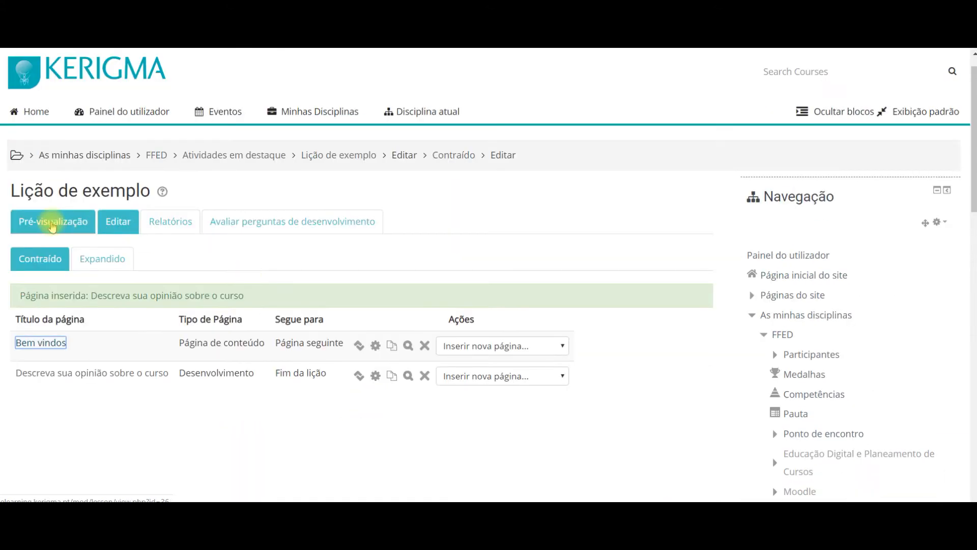
left_click(53, 223)
left_click(81, 294)
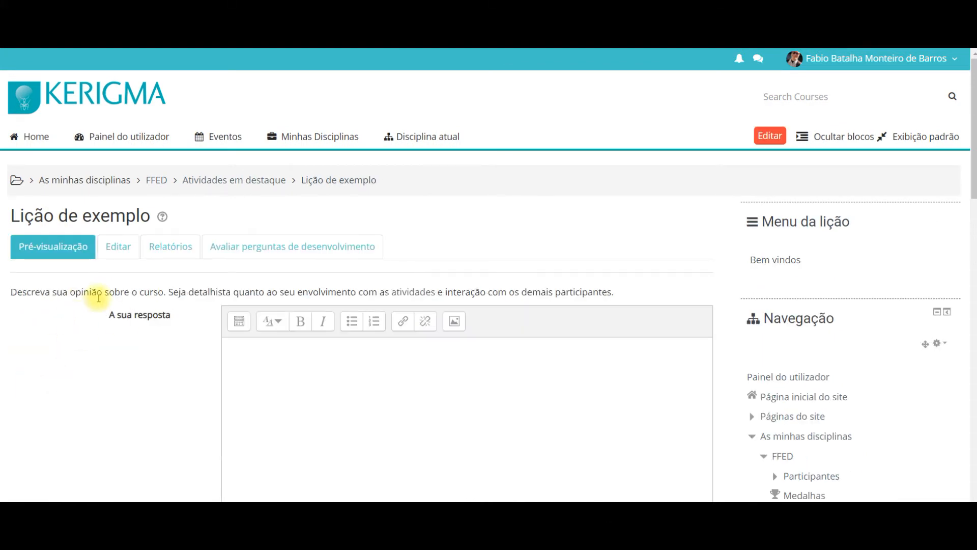
- Answer the essay question with several lines of filler text and submit the response
left_click(353, 387)
scroll(353, 387, "down", 3)
type("fddfadfagdfa")
key("Return")
type("a")
key("Return")
type("g afg")
scroll(355, 388, "down", 3)
left_click(249, 299)
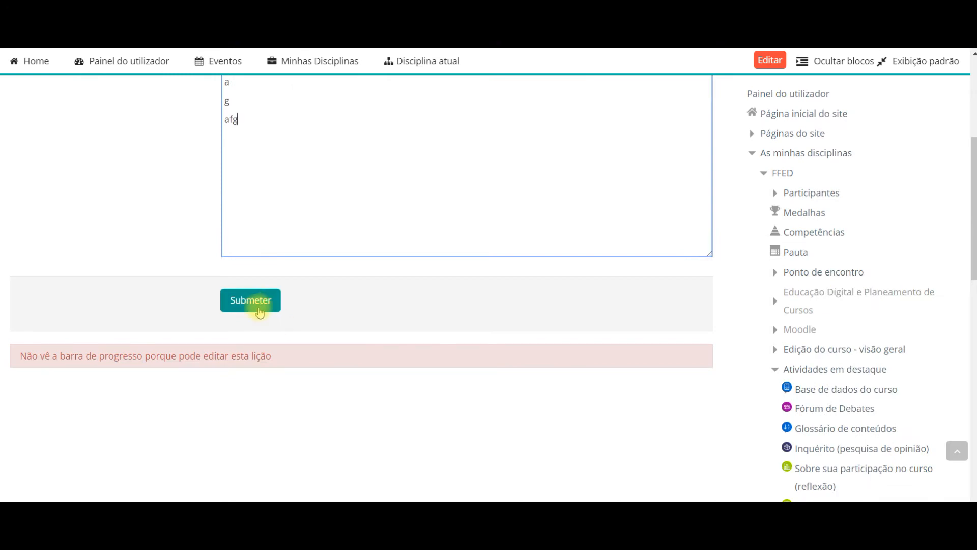
left_click(167, 336)
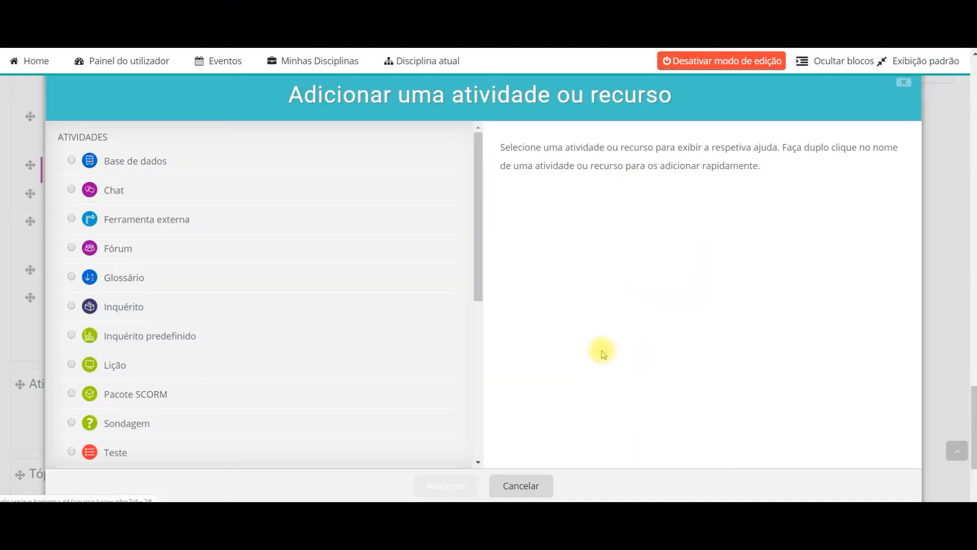
- Add a Sondagem activity named "Sondagem" with the description "Como tem administrado seu tempo de dedicação ao curso?"
scroll(405, 360, "down", 3)
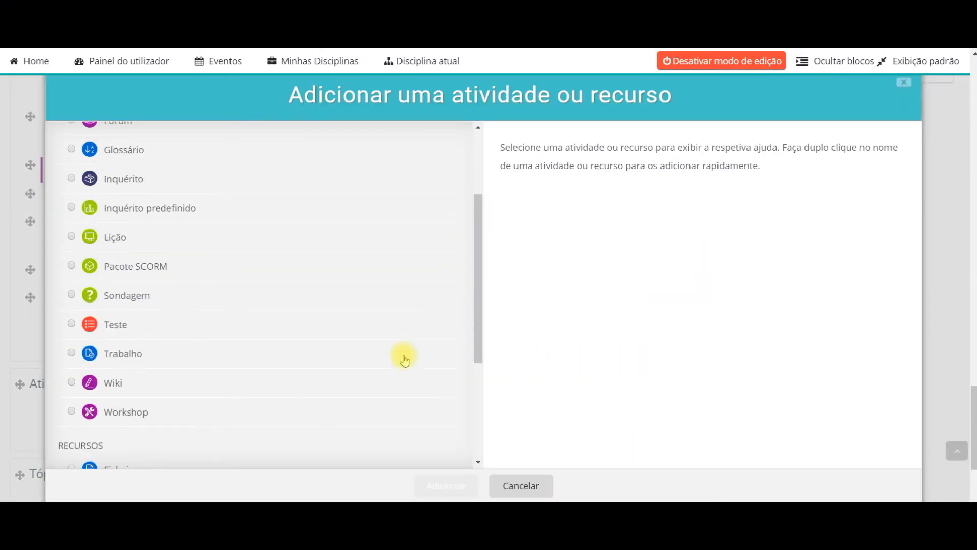
left_click(71, 299)
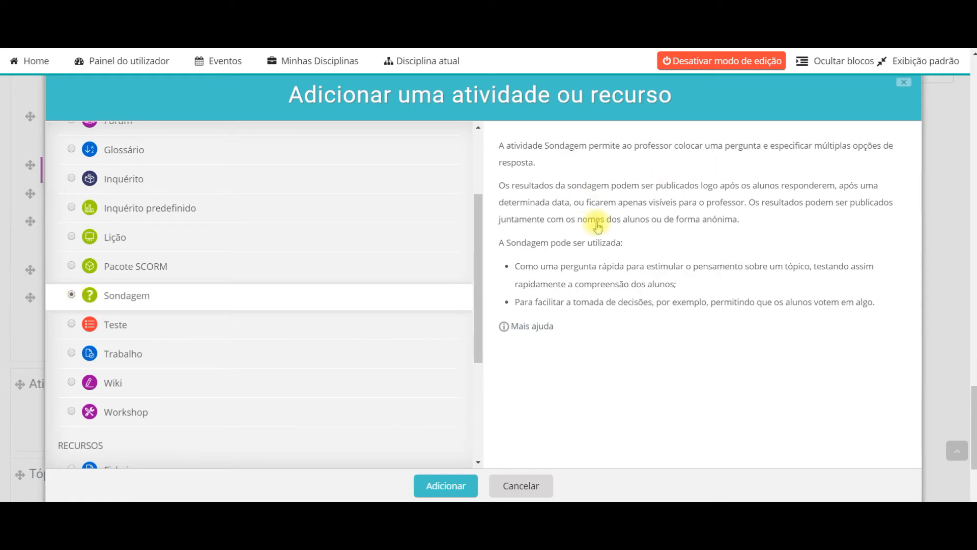
left_click(443, 485)
scroll(301, 386, "down", 3)
left_click(226, 138)
type("Son")
left_click(250, 234)
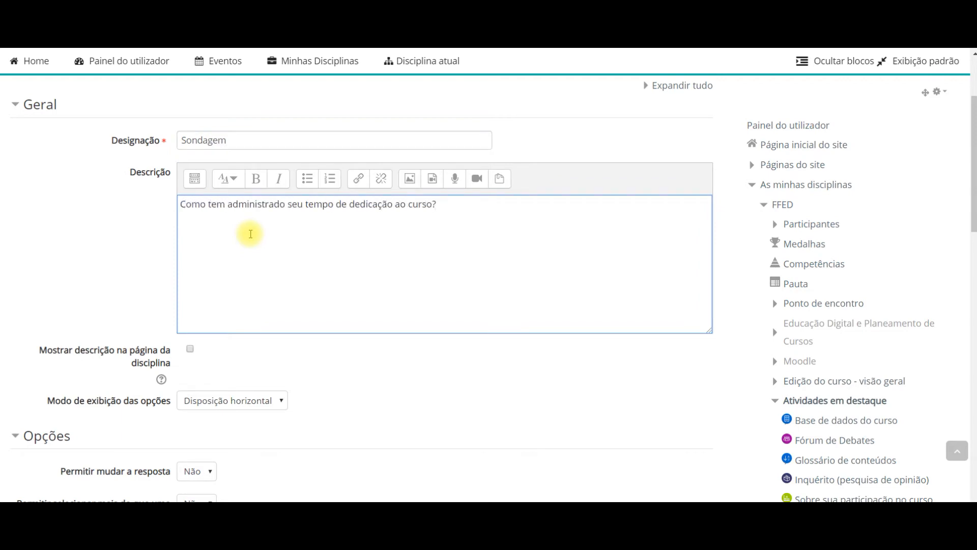
- Allow selecting more than one option and enter "Muito mau, me distraio facilmente com outras atividades" as option 1
scroll(275, 237, "down", 6)
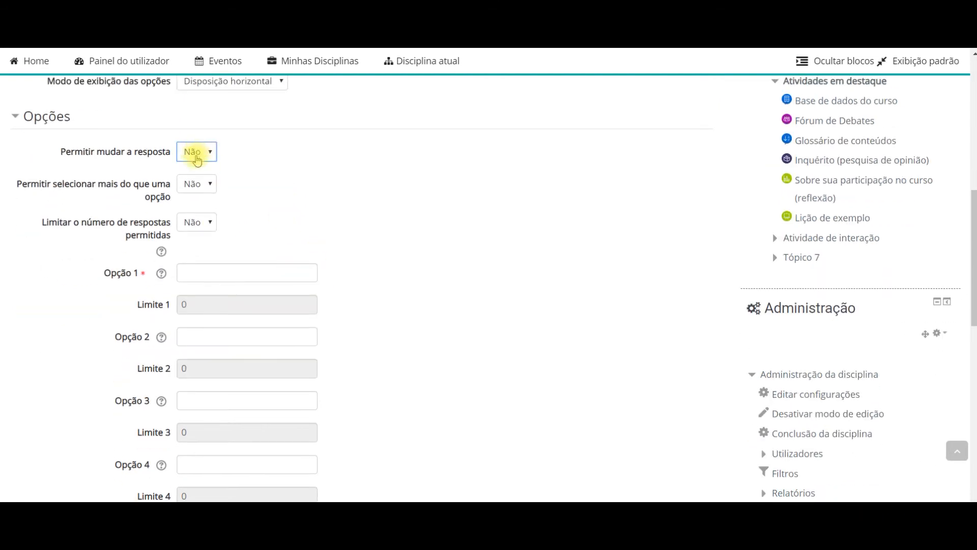
left_click(201, 184)
left_click(192, 209)
left_click(192, 280)
type("Muito mau, me distraio facilmente com outras atividades")
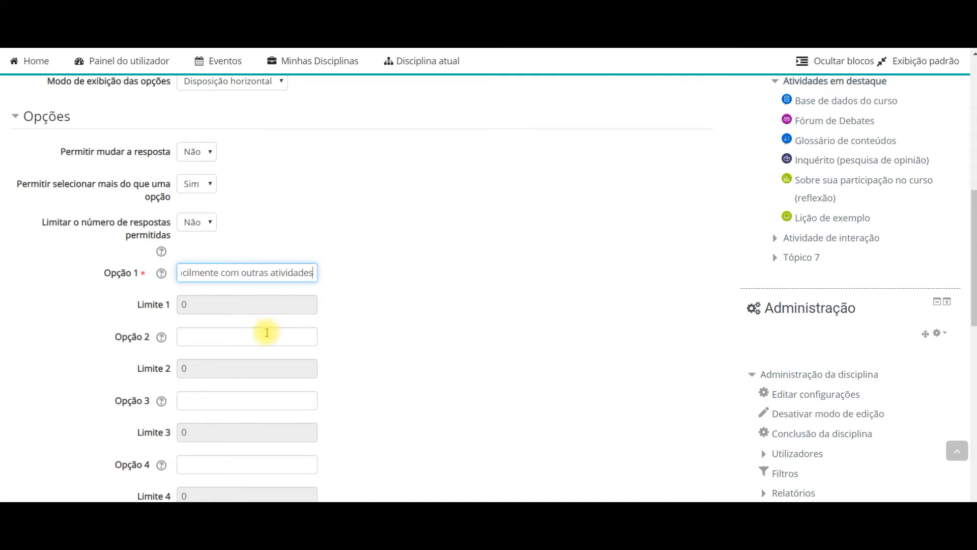
- Enter "Bem. Consigo me dedicar na medida do possível" as option 2 of the poll
left_click(218, 337)
scroll(218, 337, "down", 1)
scroll(217, 337, "down", 2)
type("Bem. Cons")
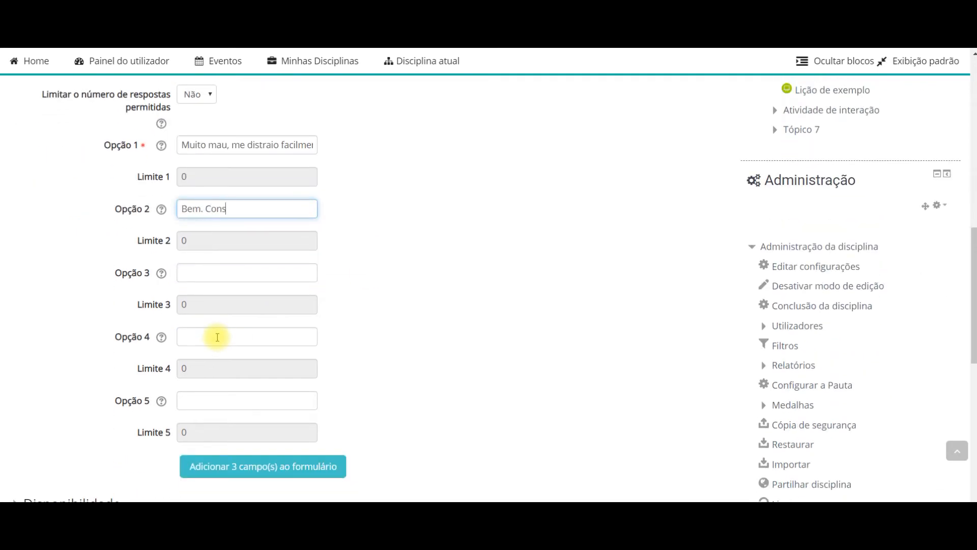
type("igo me dedicar na medida do possível")
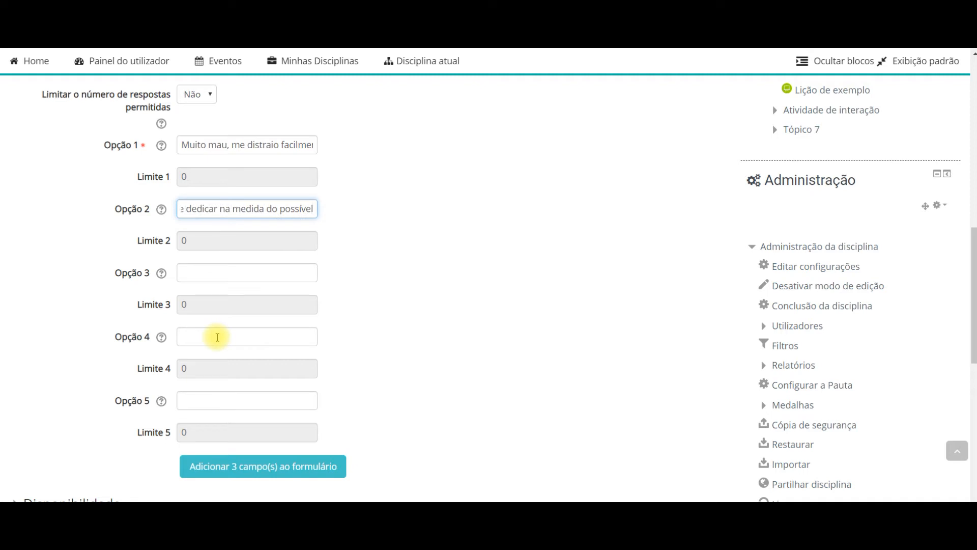
- Enter "Muito bem. Para mim está tranquilo" as option 3 and "Razoavel. As vezes sim por vezes não tão bem." as option 4
left_click(202, 273)
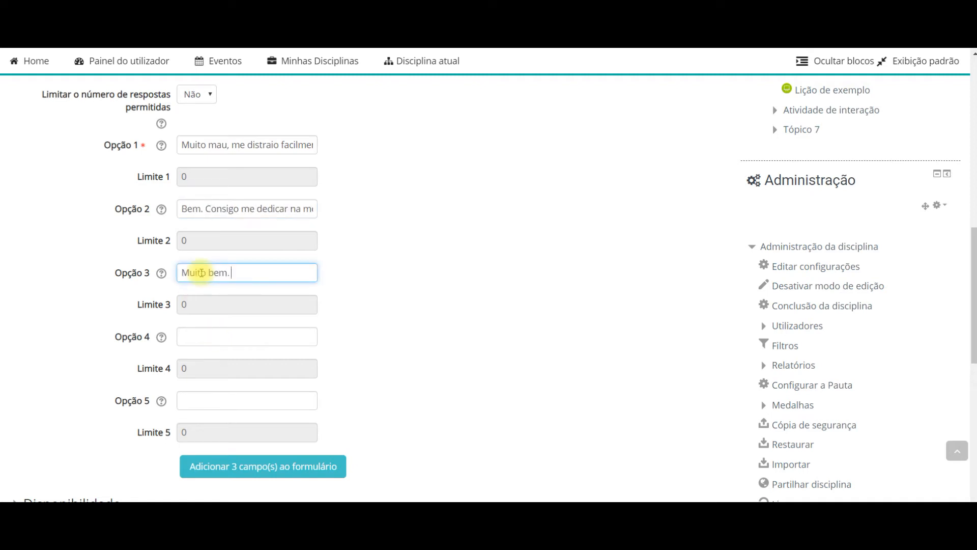
type("Muito bem. Para mim está tranquilo")
left_click(187, 343)
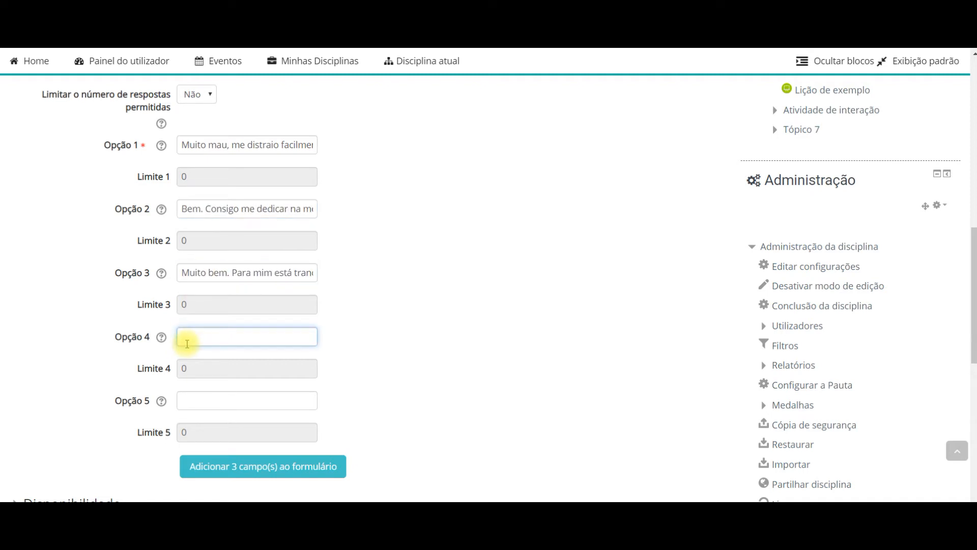
type("Razoavel. As vezes sim por vezes")
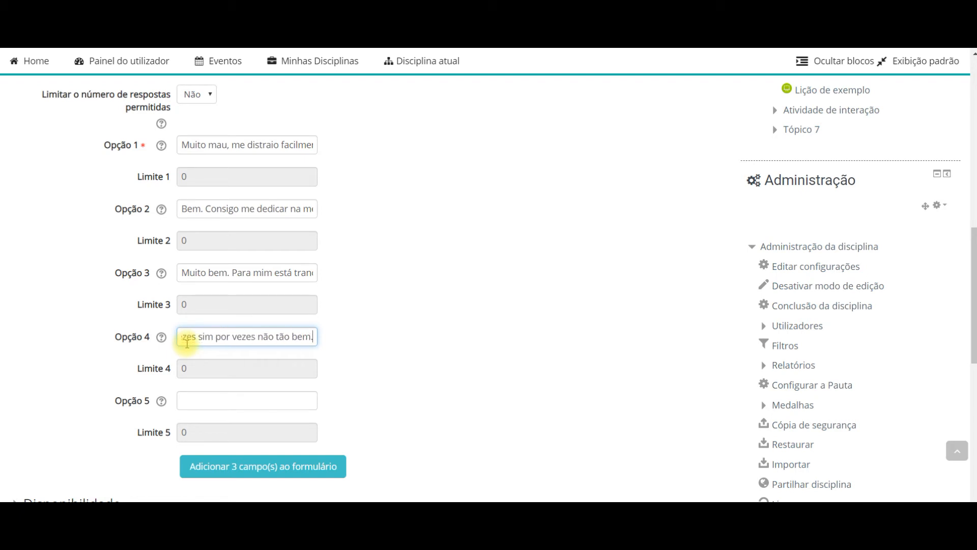
- Set the poll to show anonymous results to students after they submit their answer, and save and display it
scroll(320, 277, "down", 6)
left_click(22, 222)
left_click(215, 261)
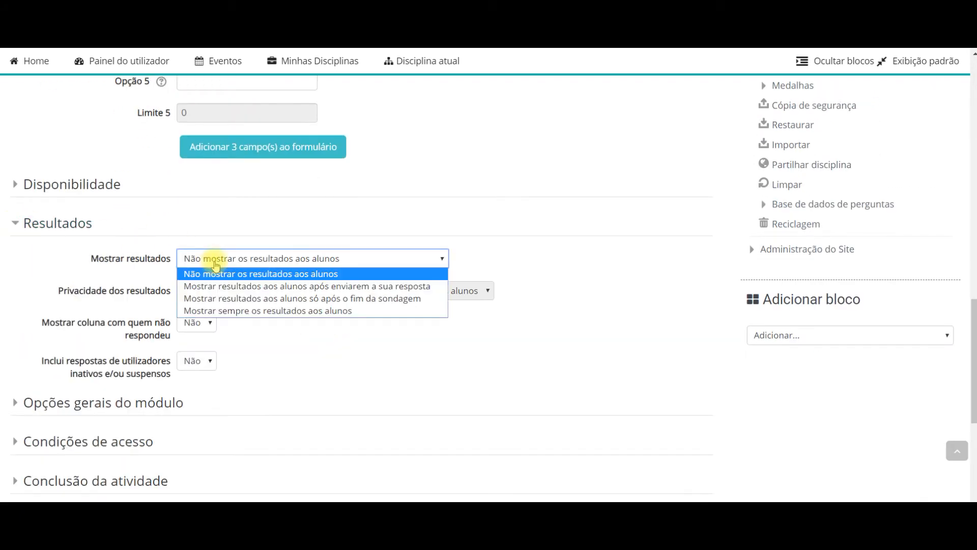
left_click(220, 287)
left_click(270, 292)
left_click(268, 306)
scroll(275, 326, "down", 3)
scroll(274, 328, "down", 3)
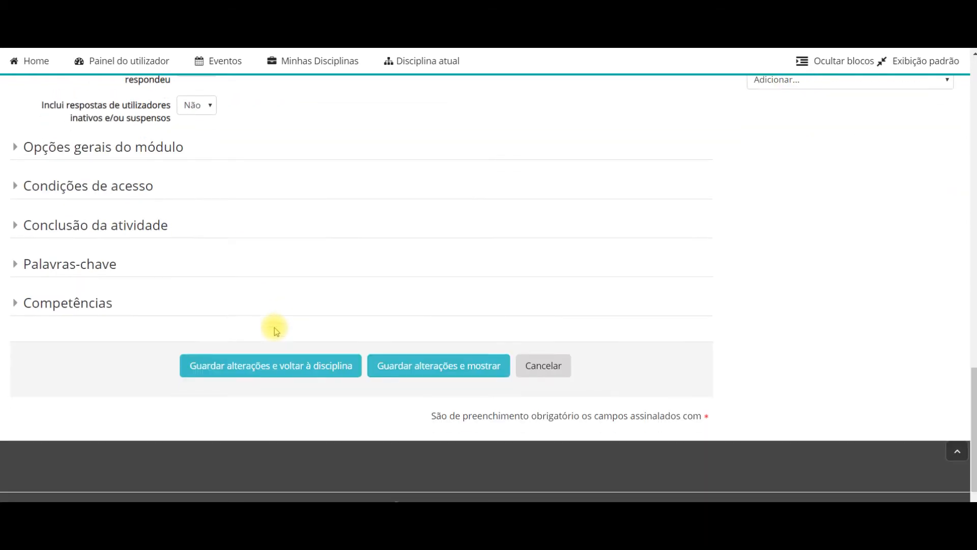
left_click(428, 362)
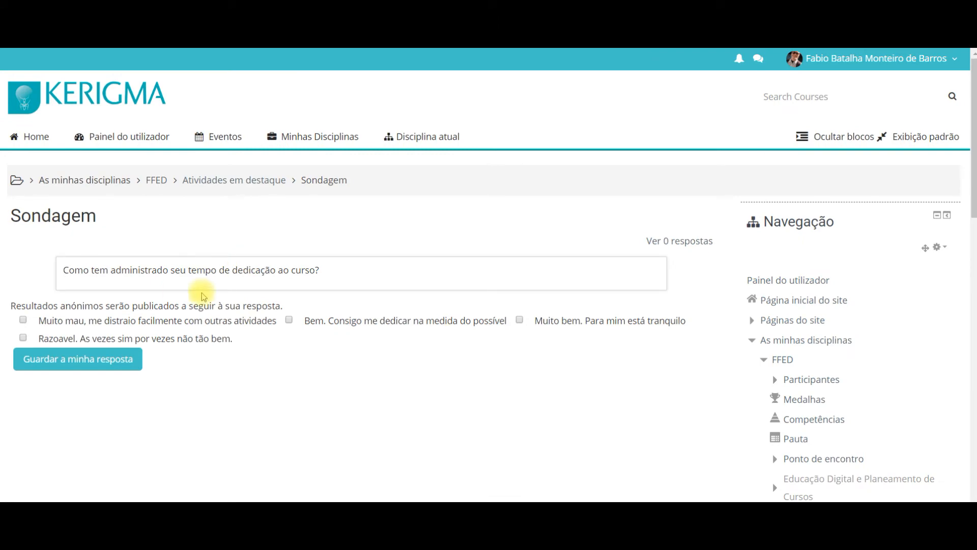
- Answer the poll with "Muito bem. Para mim está tranquilo" and view the response chart
left_click(520, 319)
left_click(98, 369)
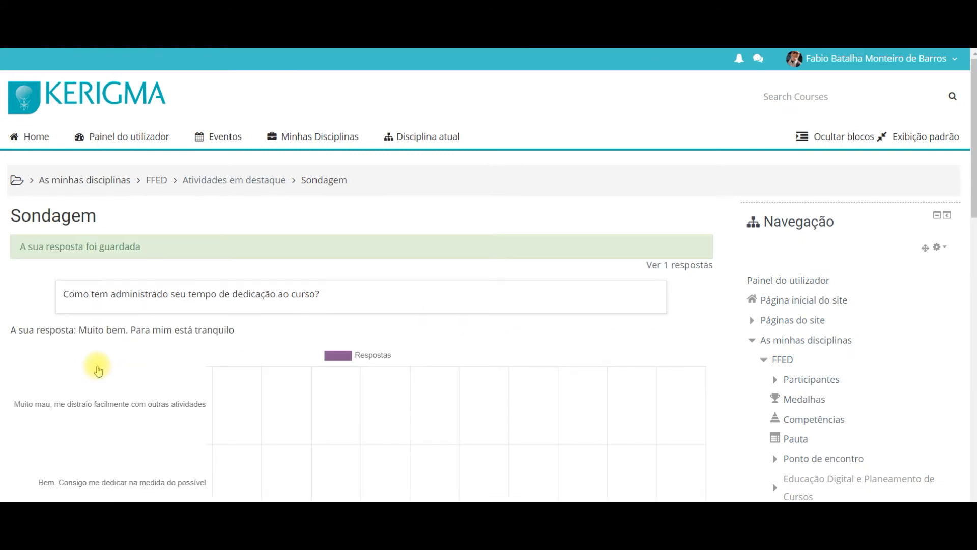
scroll(181, 371, "down", 4)
scroll(320, 356, "up", 4)
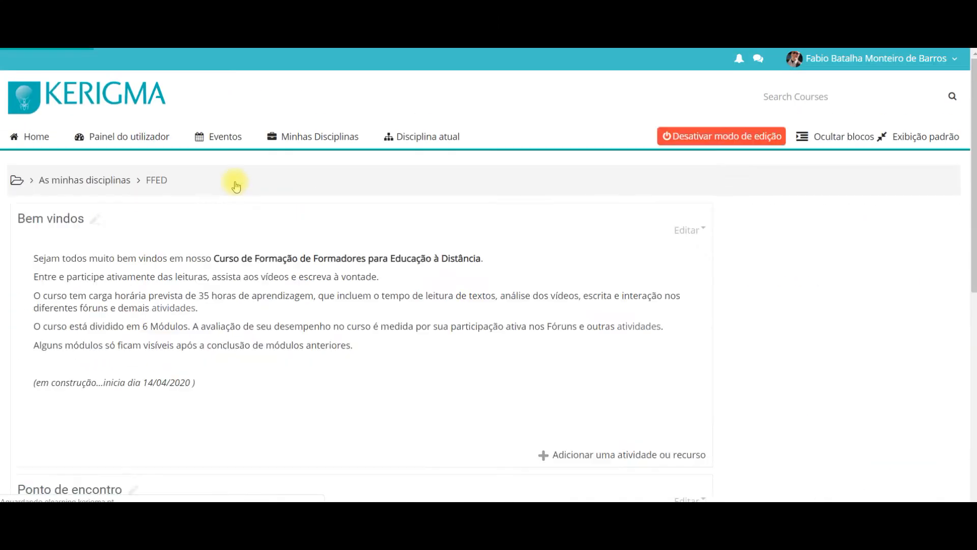
- Add a Teste activity named "Teste de conhecimentos" to the "Atividades em destaque" section, described as "Veja o que conseguiu aprender até agora no curso."
scroll(65, 344, "down", 10)
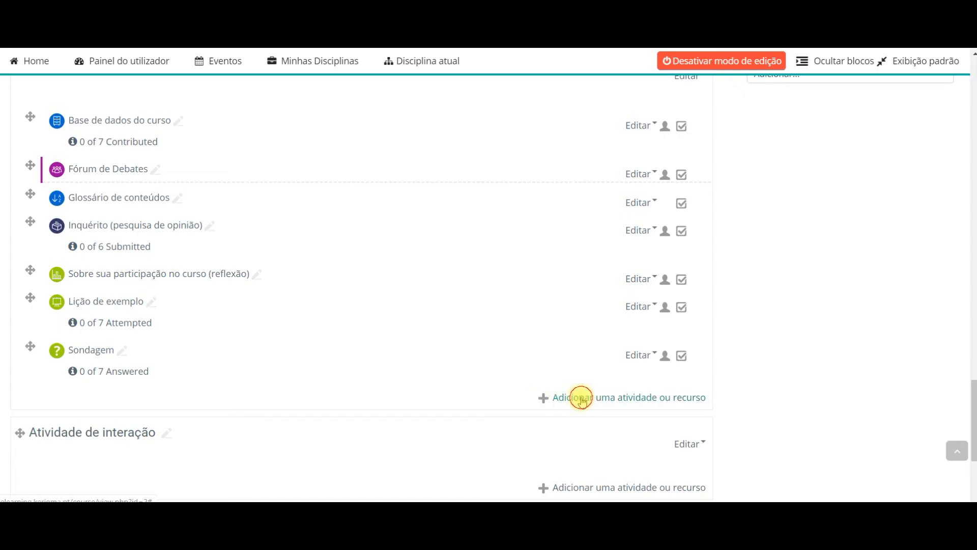
left_click(580, 400)
scroll(308, 324, "down", 4)
left_click(71, 247)
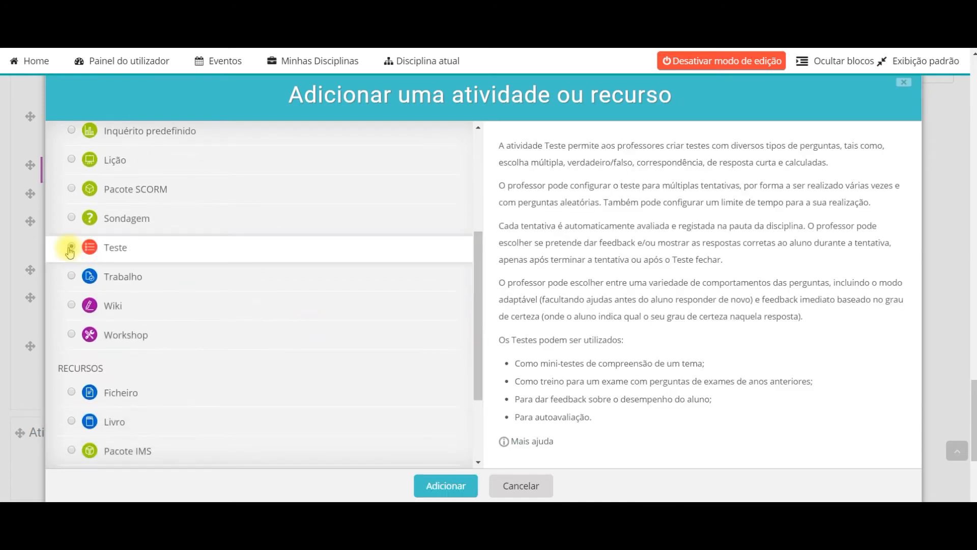
left_click(446, 485)
left_click(229, 295)
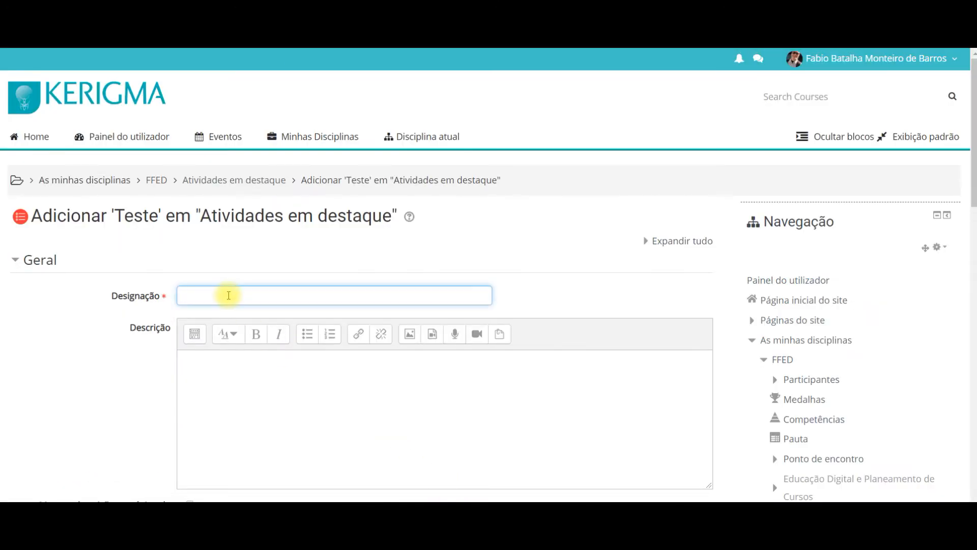
left_click(263, 396)
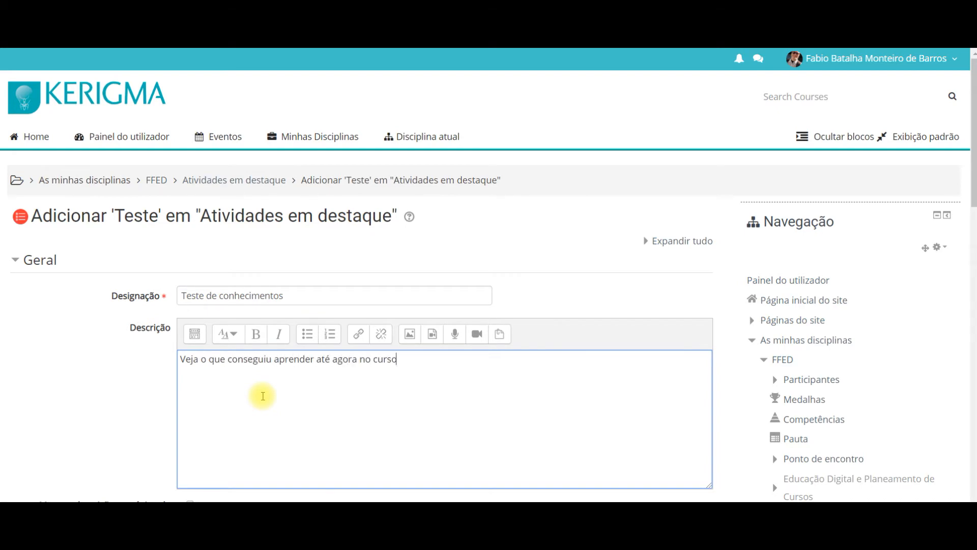
type("o.")
- Set the test's new page option to "Nunca, todas as perguntas numa só página"
scroll(277, 398, "down", 3)
left_click(12, 278)
scroll(87, 328, "down", 2)
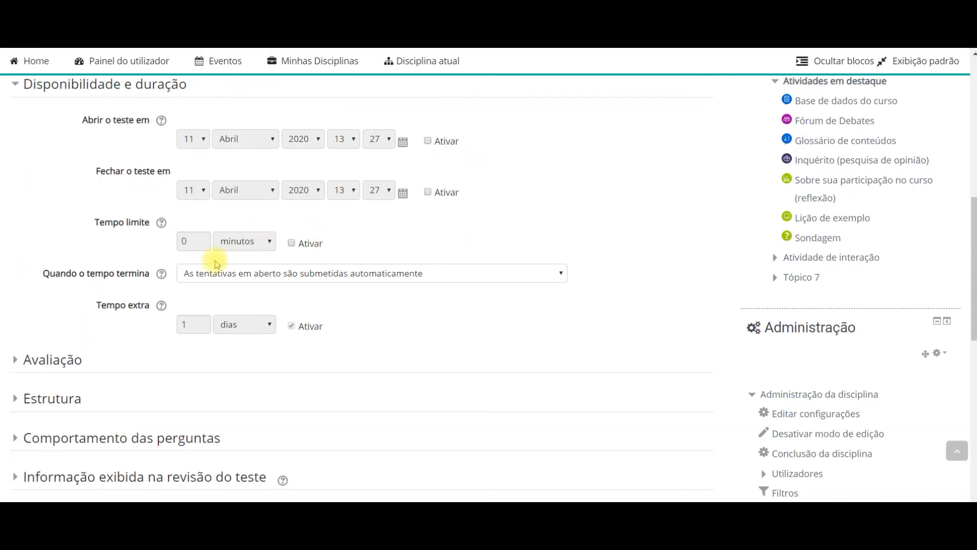
left_click(15, 359)
scroll(16, 142, "down", 7)
left_click(16, 143)
left_click(277, 198)
left_click(285, 214)
- Examine the test's question behaviour options and the information shown when reviewing the test
left_click(16, 251)
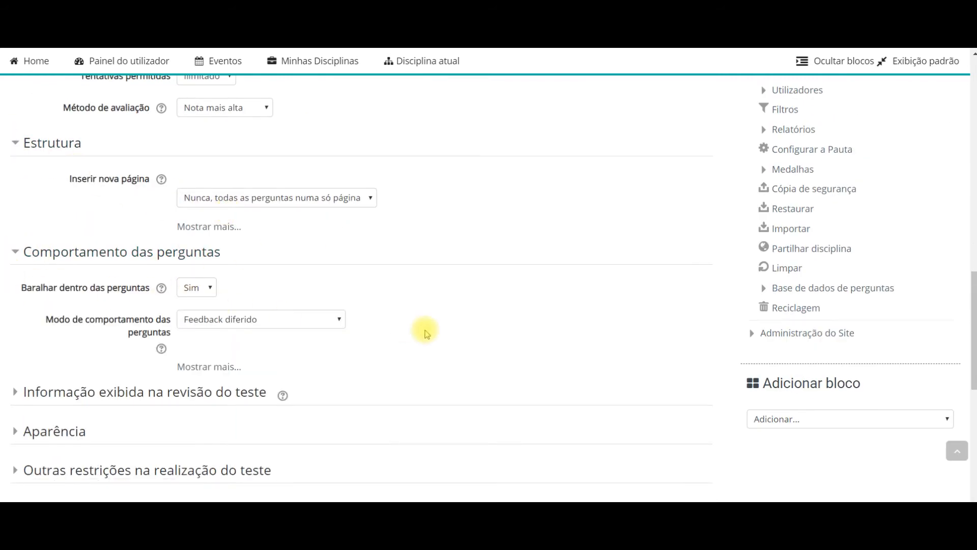
scroll(426, 331, "down", 2)
left_click(276, 190)
left_click(404, 238)
scroll(405, 238, "down", 2)
left_click(16, 137)
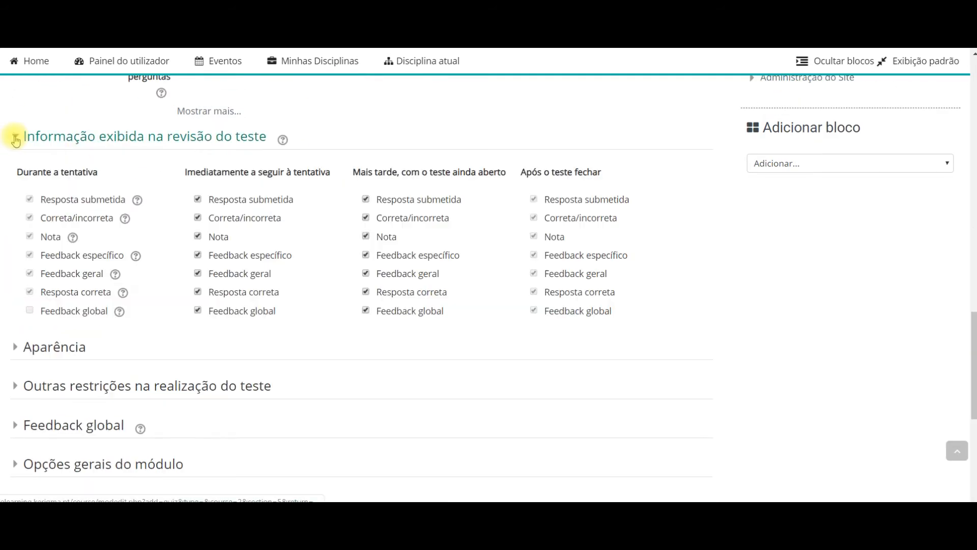
scroll(338, 299, "down", 2)
- Examine the test's appearance, additional restriction and global feedback settings
left_click(15, 219)
left_click(242, 253)
left_click(218, 269)
left_click(192, 287)
left_click(192, 304)
scroll(191, 304, "down", 3)
left_click(16, 149)
left_click(16, 238)
scroll(208, 222, "down", 2)
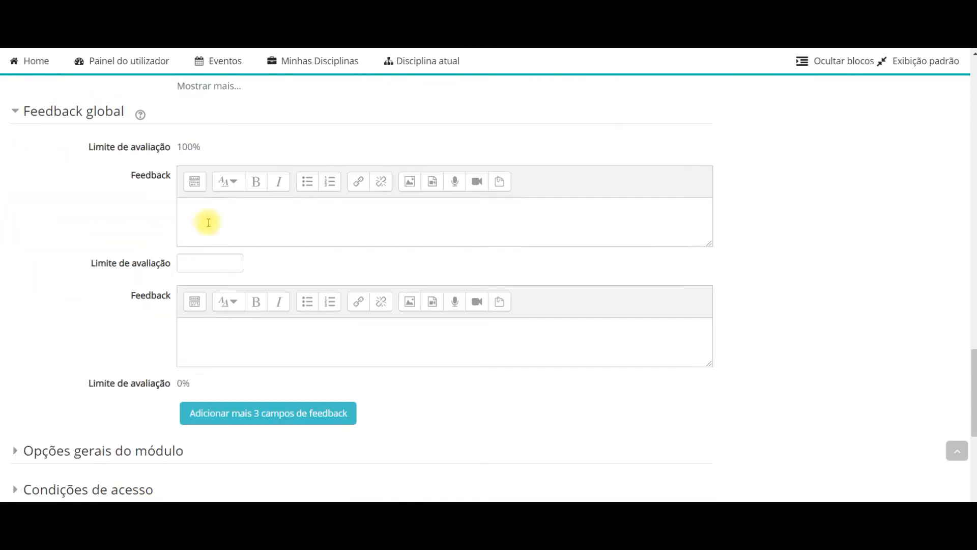
- Save and display the test, and open it for editing its questions
scroll(208, 222, "down", 5)
left_click(421, 343)
left_click(390, 344)
- Add a new question of type "Escolha múltipla" to the test
left_click(688, 327)
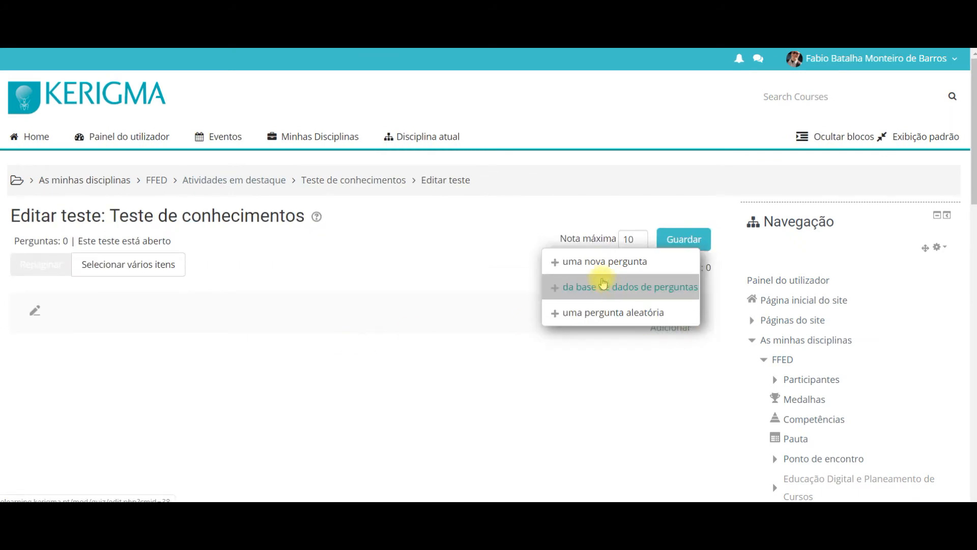
left_click(594, 261)
scroll(116, 353, "down", 3)
scroll(92, 255, "up", 3)
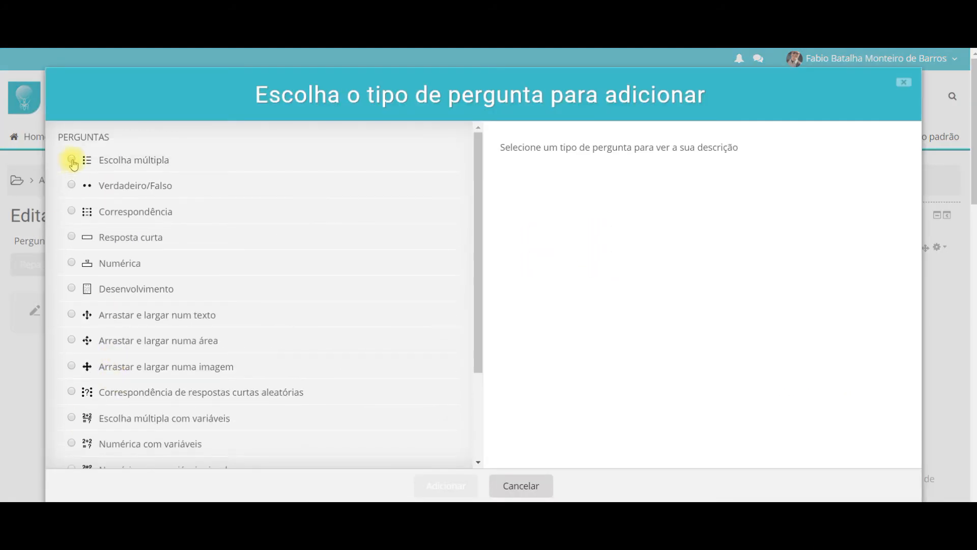
left_click(72, 161)
left_click(443, 484)
- Name the question "Teste1" and enter "A atividade teste serve para:" as its text
left_click(224, 327)
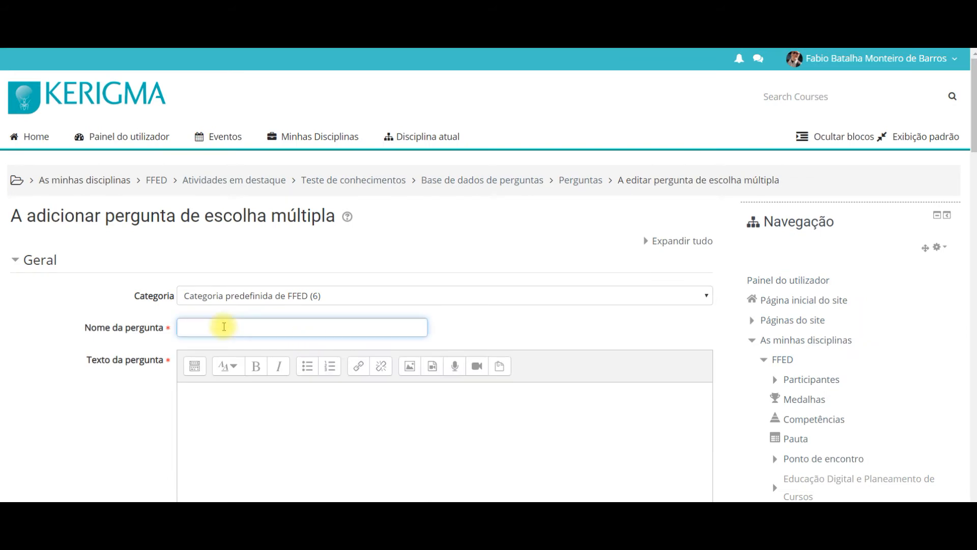
left_click(189, 194)
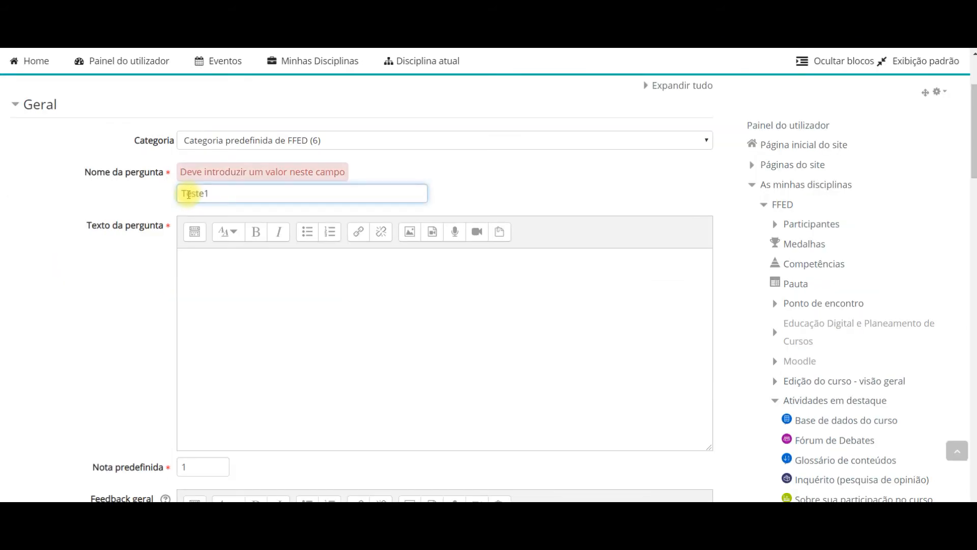
left_click(229, 300)
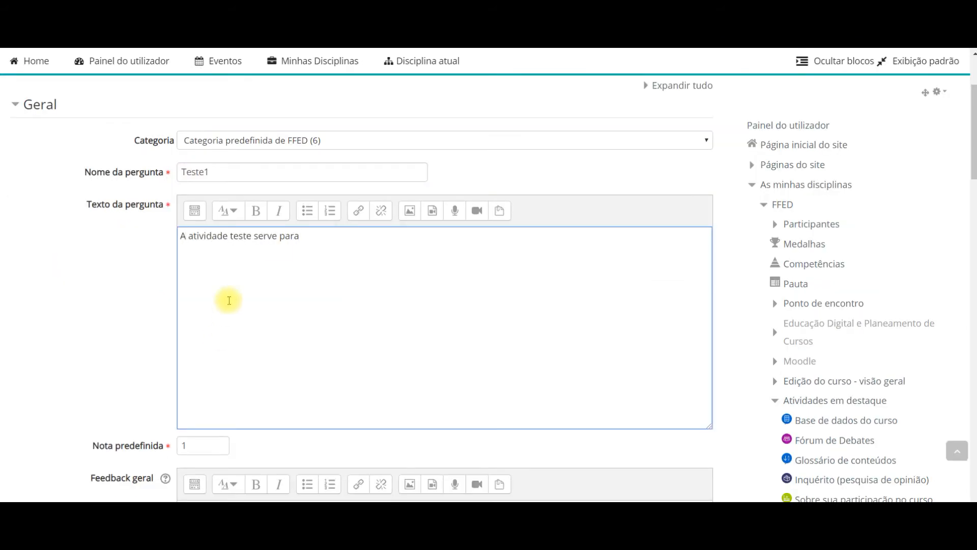
- Allow only one response and enter "Demonstrar algum conteúdo para quem não veio as aulas" as answer 1, graded "Nenhum"
scroll(357, 310, "down", 7)
left_click(334, 271)
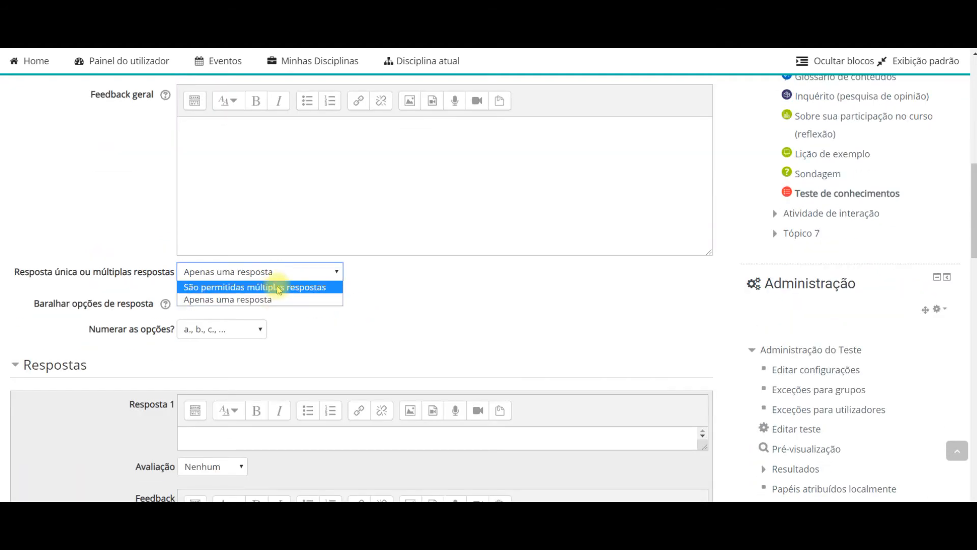
left_click(229, 299)
scroll(517, 322, "down", 3)
left_click(215, 313)
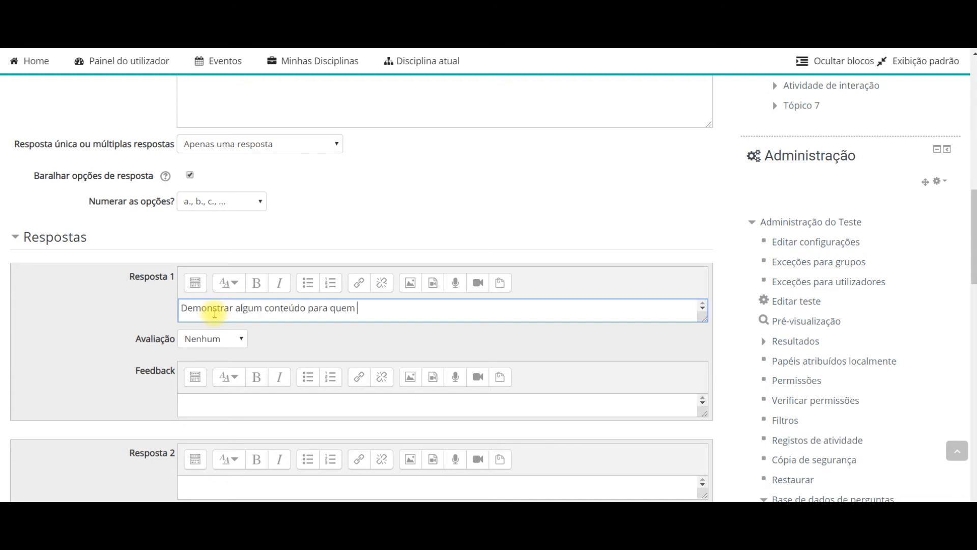
left_click(216, 338)
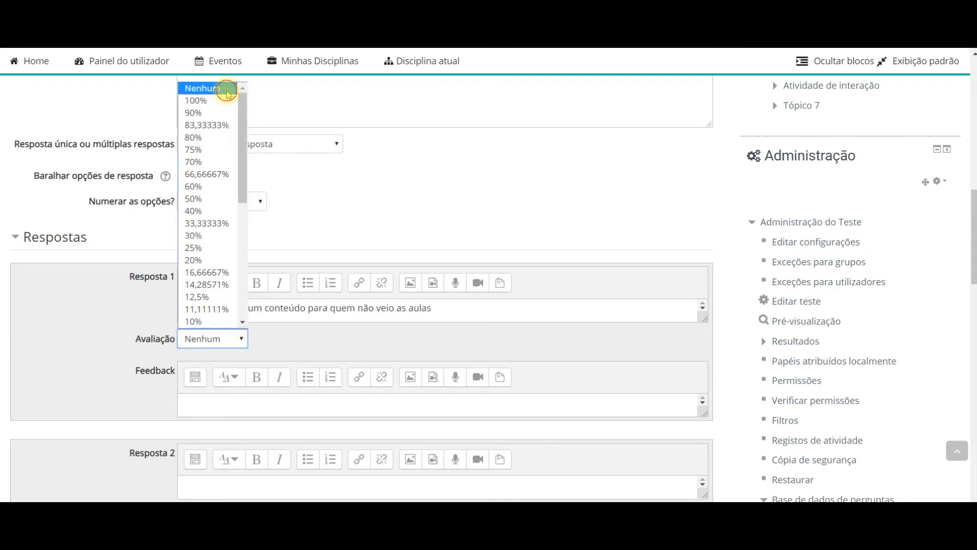
left_click(218, 339)
- Enter "Testar os conhecimentos sobre determinado conteúdo" as answer 2, graded 100% with the feedback "Muito bem!!!"
scroll(204, 306, "down", 3)
left_click(213, 364)
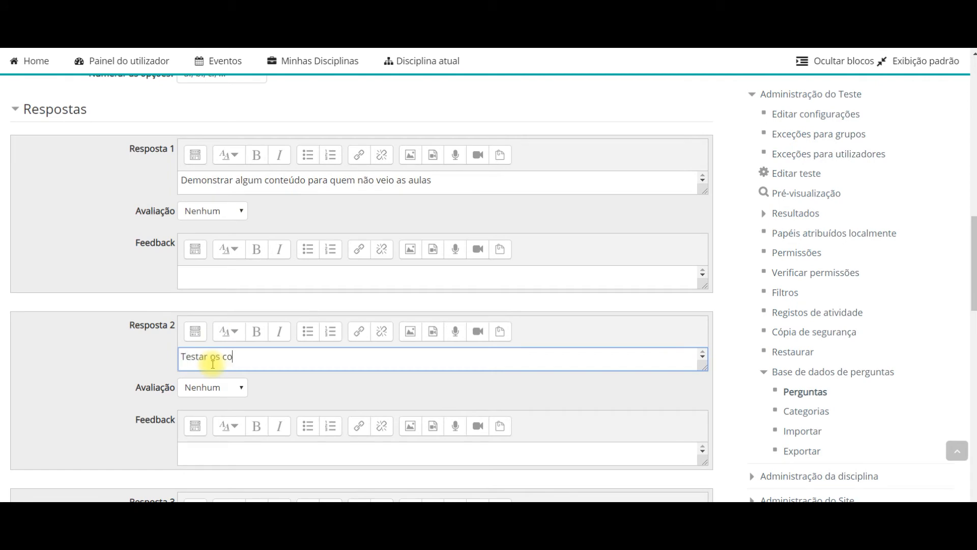
left_click(219, 388)
left_click(218, 151)
scroll(220, 204, "down", 2)
left_click(227, 325)
type("Muito bem!!!")
- Give answer 1 the feedback "Opsss, temos que rever a disciplina."
scroll(225, 319, "up", 2)
left_click(234, 275)
type("Opsss, temos que rever ")
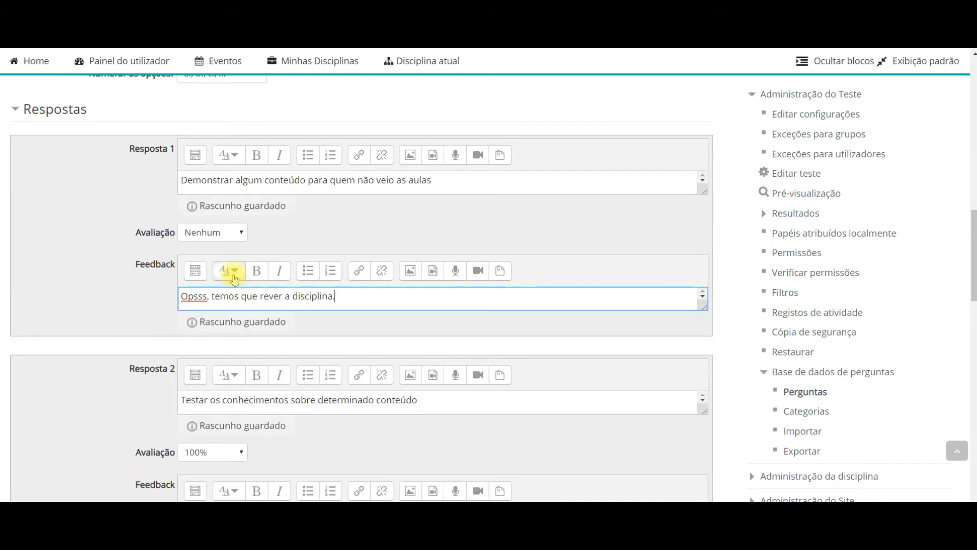
type("a disciplina")
- Enter "Imaginar como poderia ser um curso online" as answer 3, with the feedback "??? Não entendi porque escolheu essa resposta..."
scroll(234, 279, "down", 5)
left_click(222, 302)
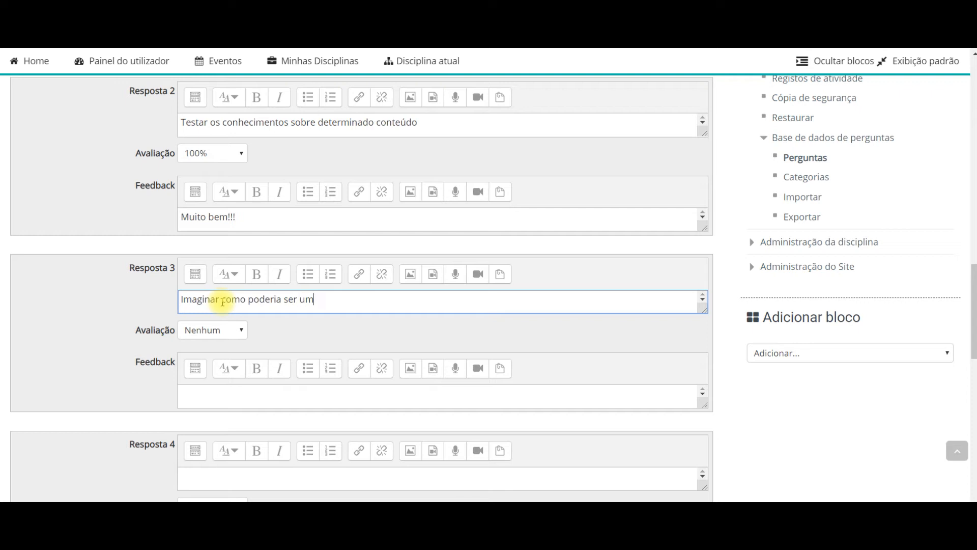
type("e")
left_click(209, 396)
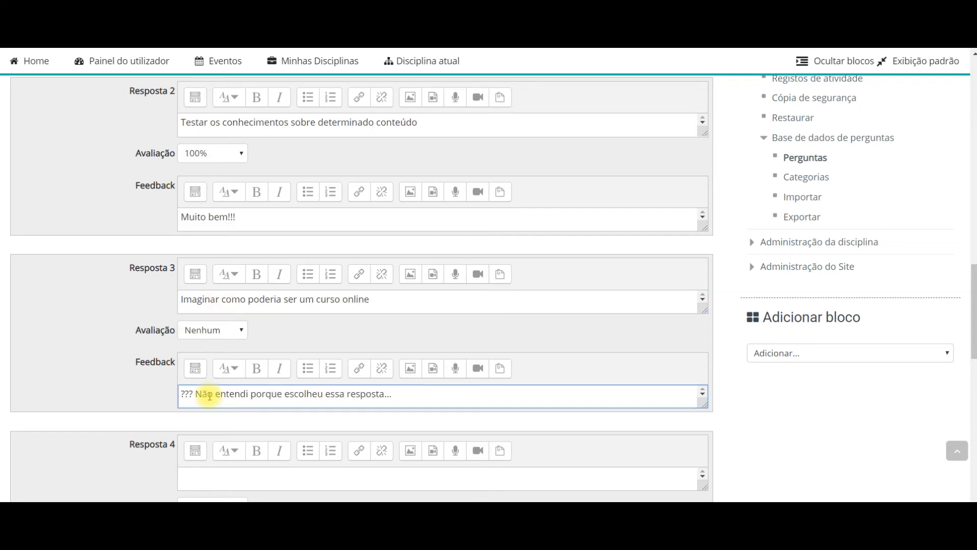
- Save the multiple choice question and return to the test's question list
scroll(210, 396, "down", 10)
left_click(272, 444)
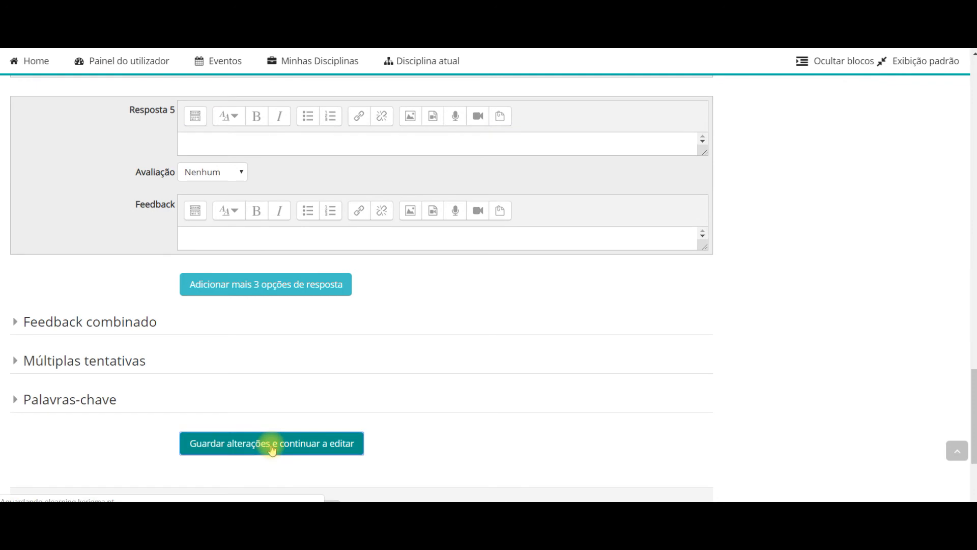
scroll(321, 406, "down", 15)
left_click(261, 422)
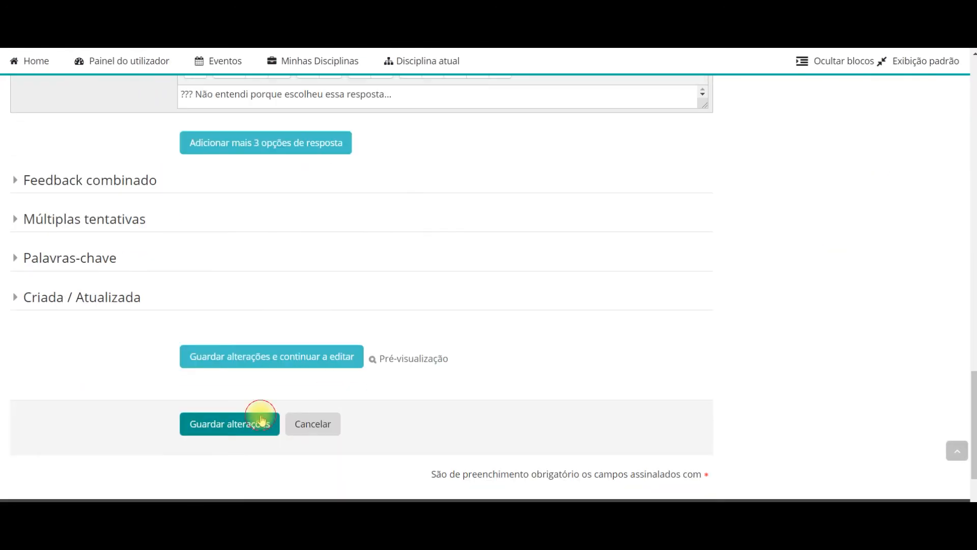
- Preview the question and submit the answer "Imaginar como poderia ser um curso online", then close the preview
left_click(634, 356)
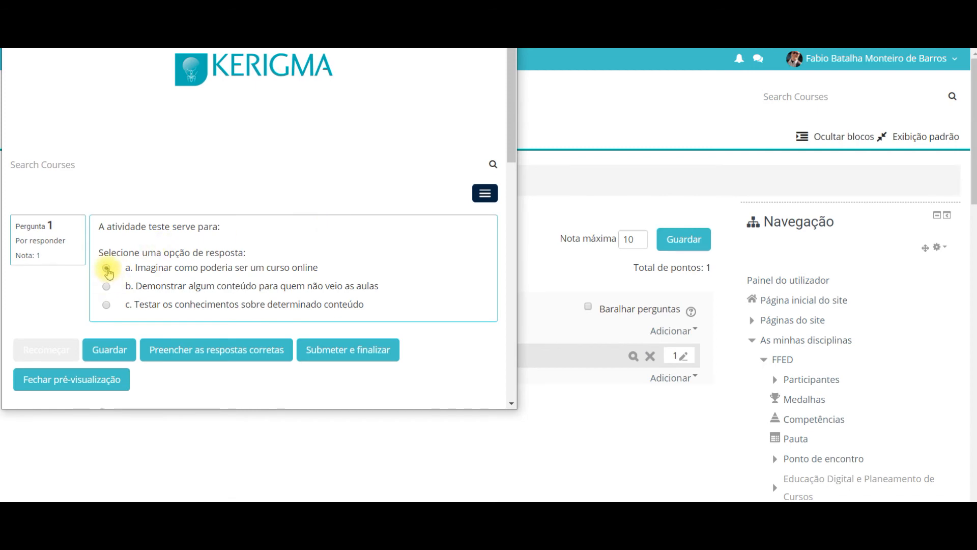
left_click(109, 350)
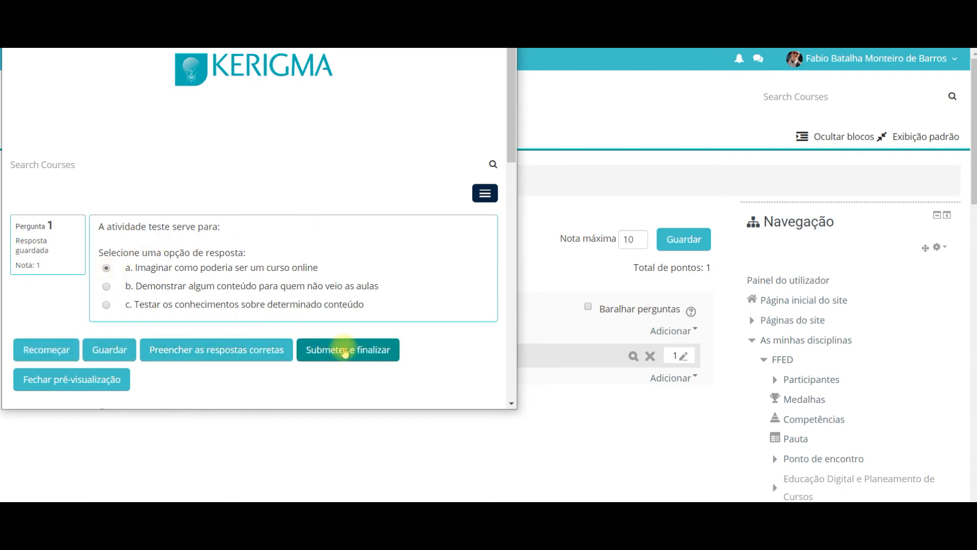
scroll(371, 332, "down", 4)
scroll(370, 332, "up", 3)
left_click(340, 291)
scroll(340, 291, "down", 6)
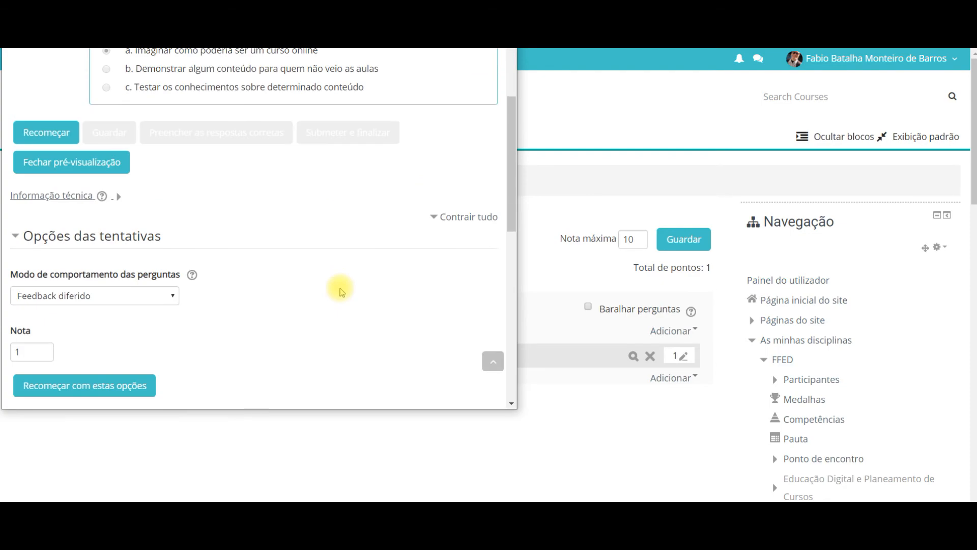
scroll(339, 288, "up", 6)
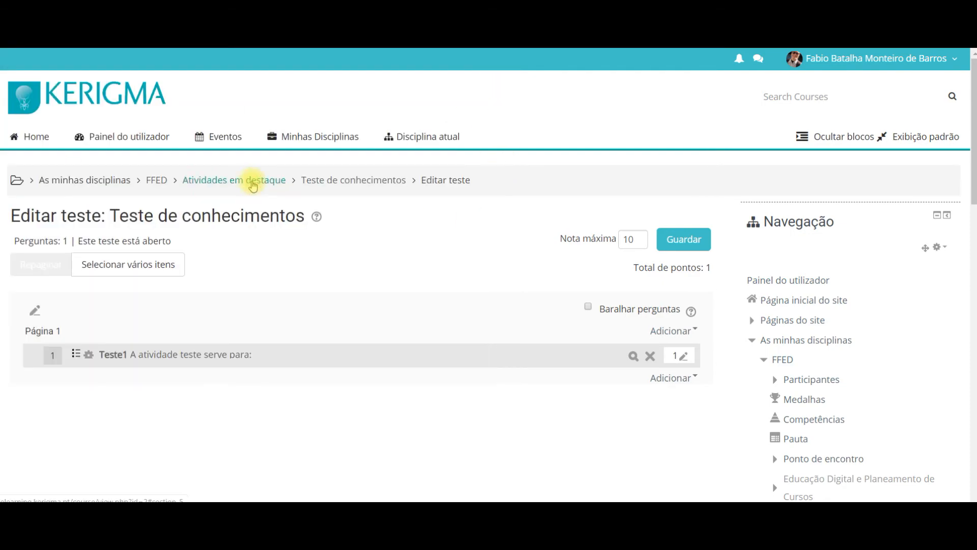
- Add a Trabalho activity named "Tarefa de envio de audio" to the "Atividades em destaque" section
left_click(251, 179)
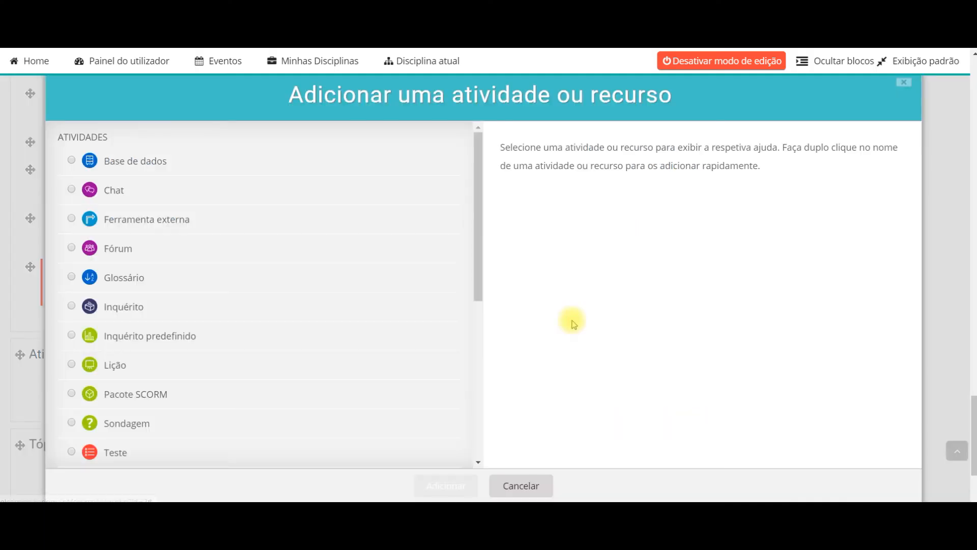
scroll(469, 384, "down", 5)
left_click(461, 237)
left_click(446, 488)
left_click(247, 295)
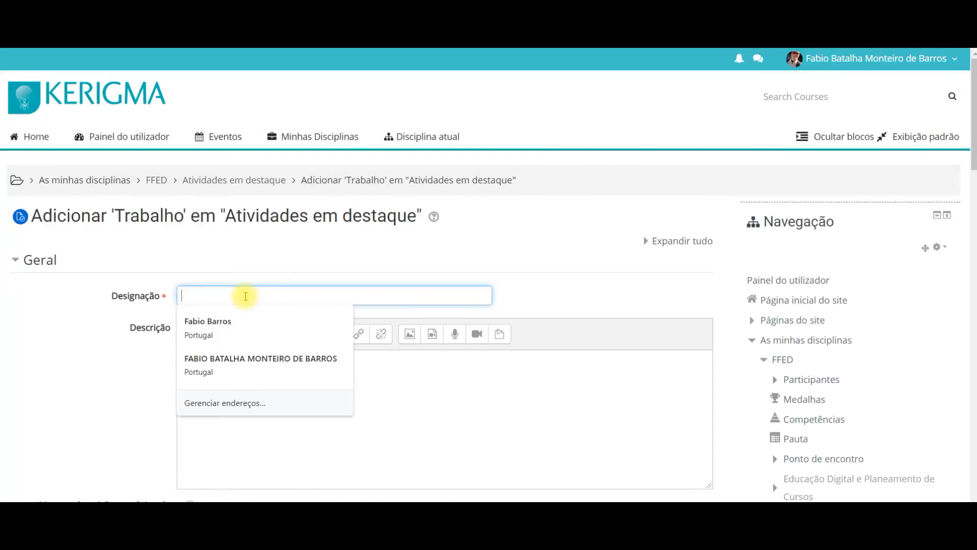
type("Tarefa de envio de aud")
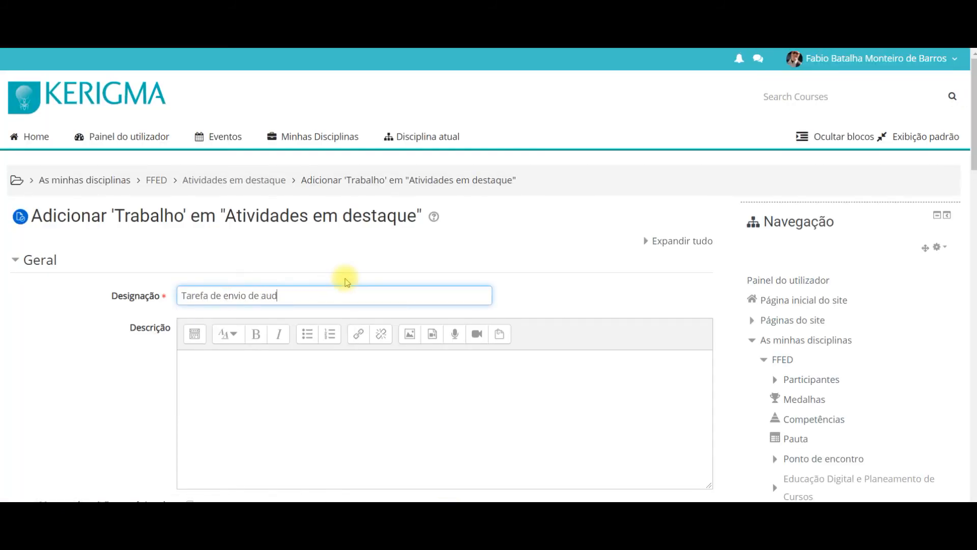
type("io")
- Describe the assignment as "Olá!!! Vamos aqui testar a capacidade de ouvir a voz de todos.", asking for a short recorded audio opinion on the training
left_click(266, 393)
type("Olá!!! Vamos aqui testar a capacidade de ouvir a voz de todos.")
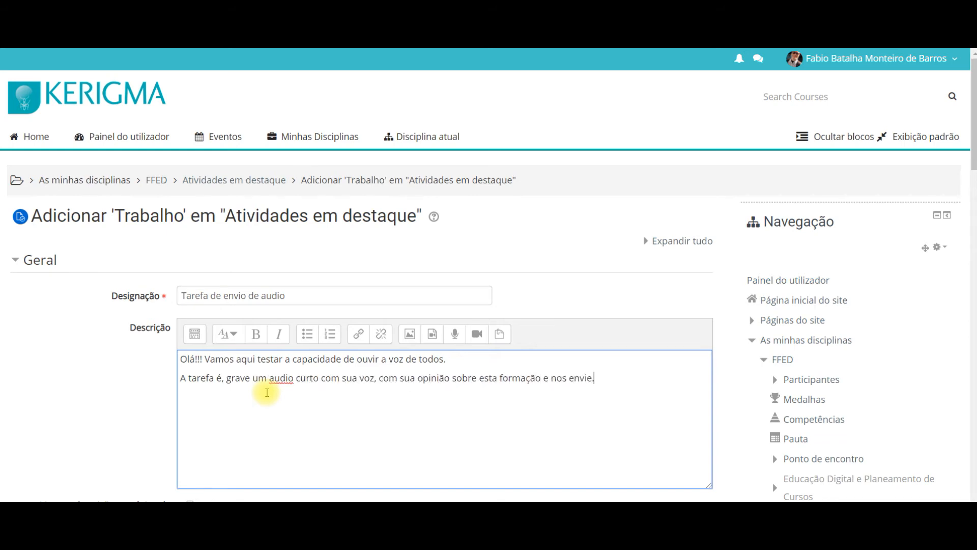
- Restrict the assignment's allowed file types to "Ficheiros Áudio" and "Ficheiros de Áudio usados na web"
scroll(267, 393, "down", 12)
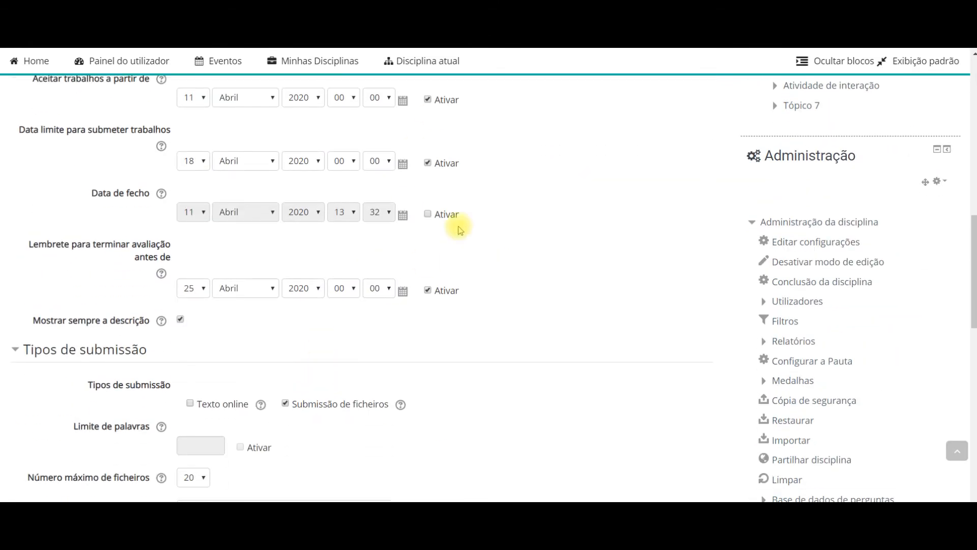
scroll(375, 297, "down", 3)
scroll(290, 273, "down", 3)
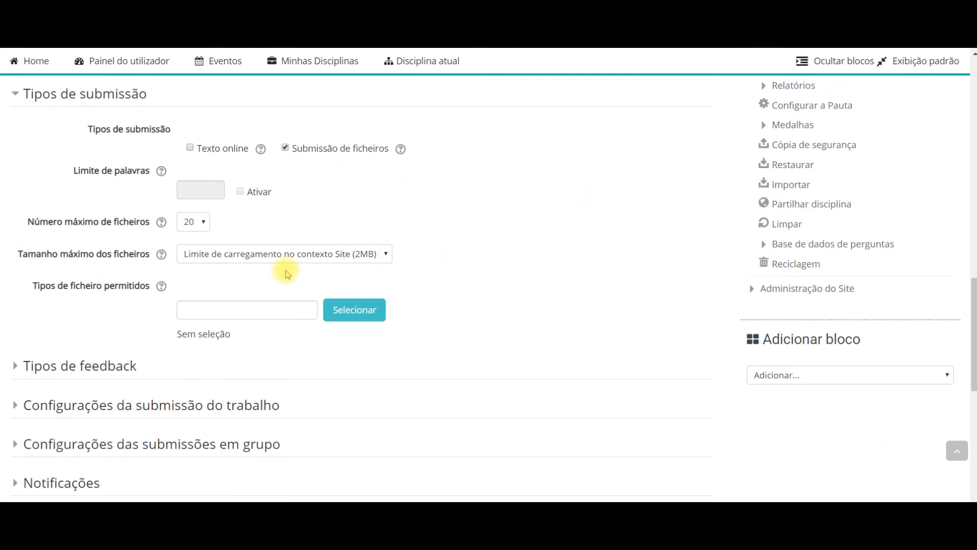
left_click(351, 309)
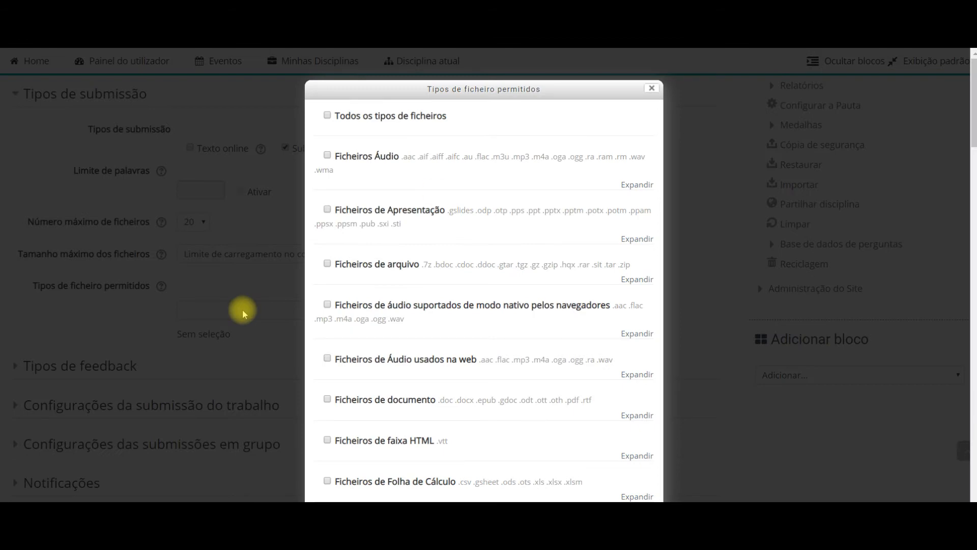
left_click(327, 156)
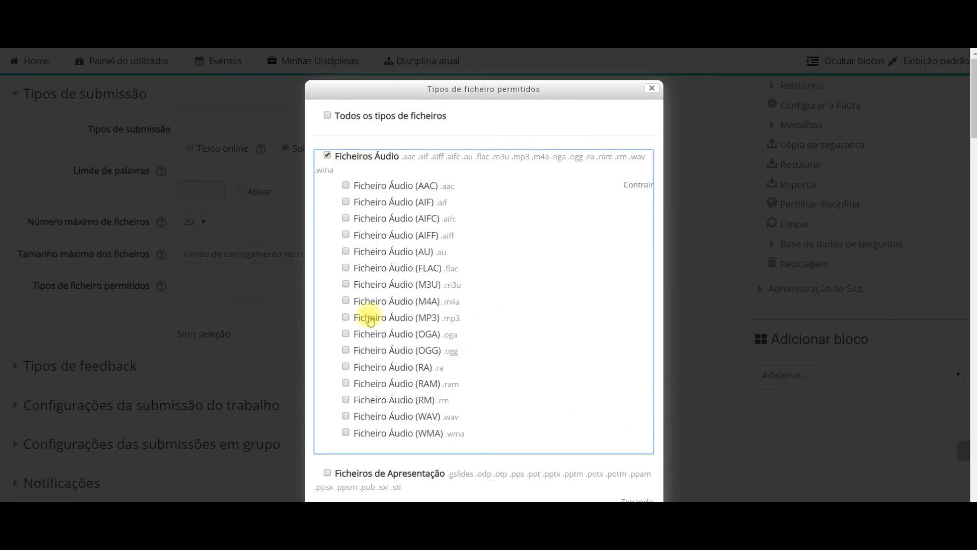
scroll(437, 368, "down", 6)
left_click(327, 304)
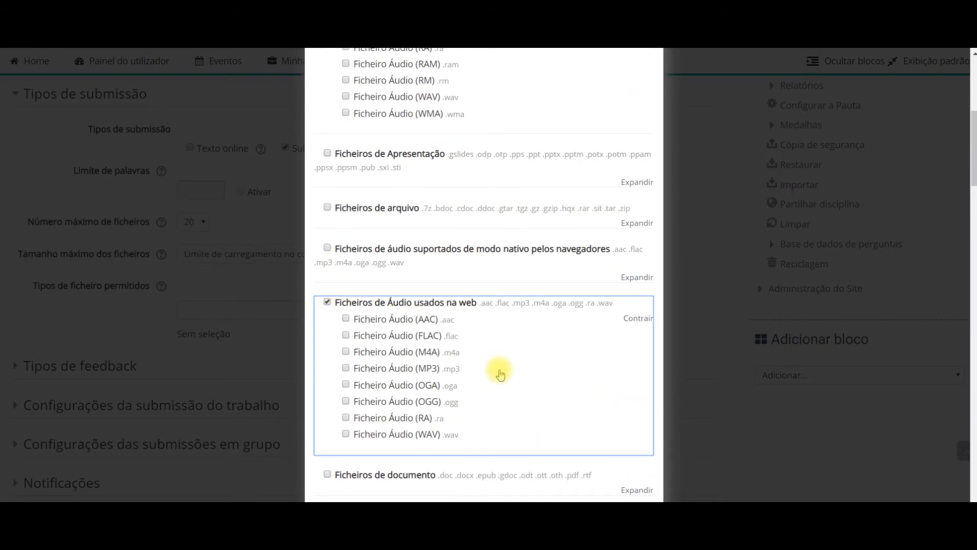
scroll(497, 372, "down", 10)
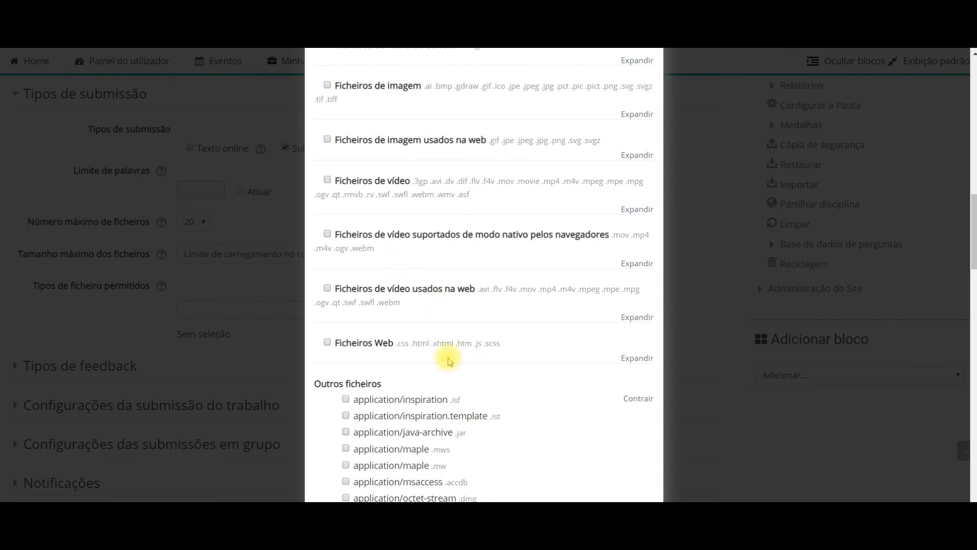
scroll(430, 331, "down", 15)
left_click(436, 471)
- Review the feedback types and require students to accept the submission statement by setting it to "Sim"
left_click(83, 384)
scroll(105, 385, "down", 3)
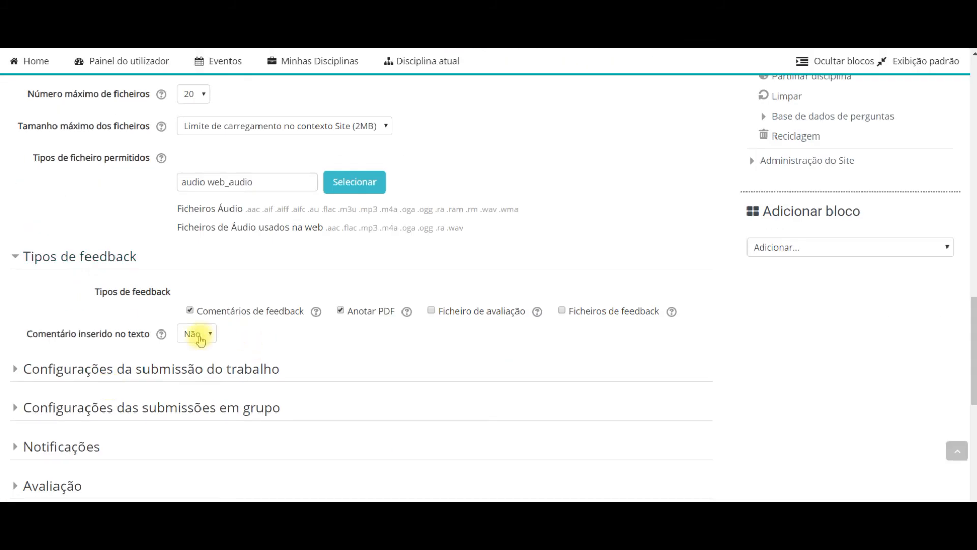
left_click(124, 367)
scroll(207, 280, "down", 3)
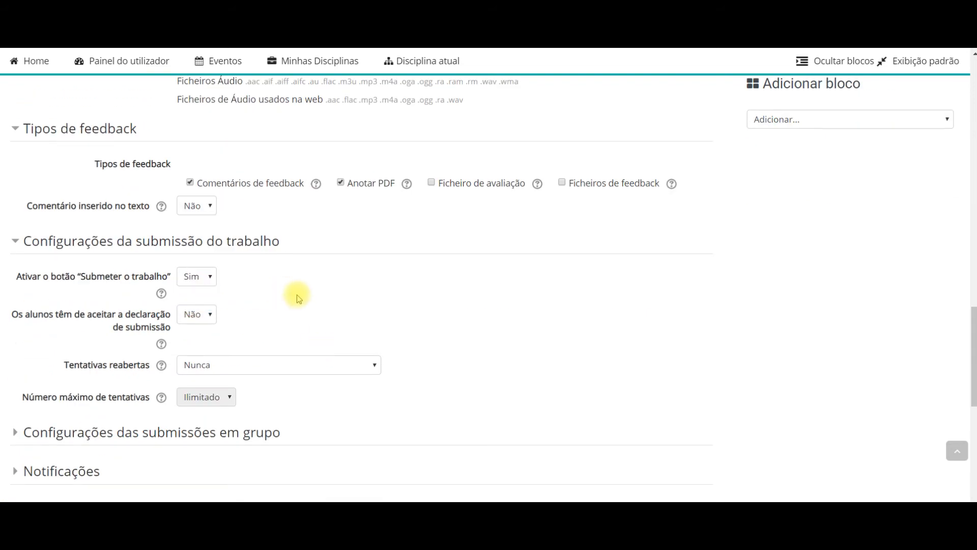
left_click(209, 315)
left_click(192, 343)
left_click(341, 314)
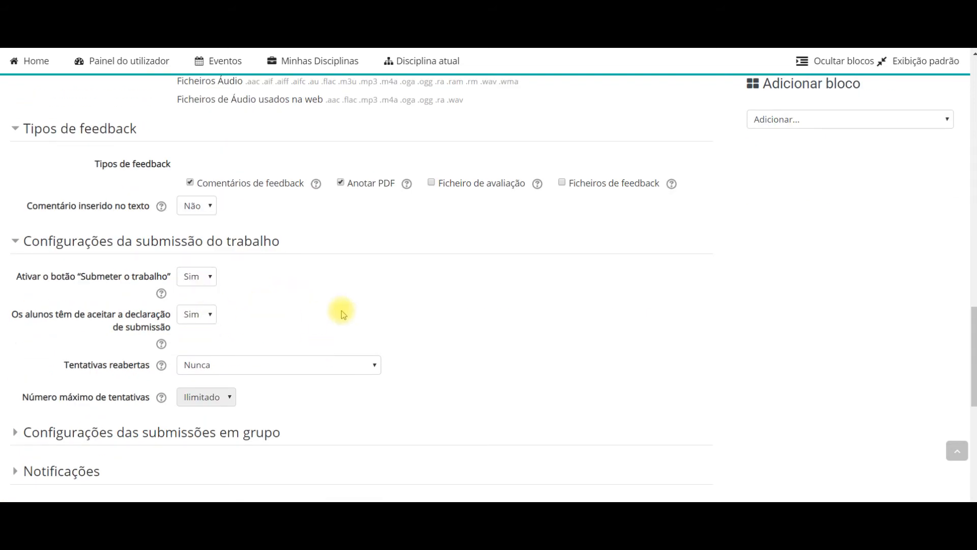
- Review the options for reopened attempts and the maximum number of attempts in the assignment's submission settings
scroll(341, 314, "down", 3)
left_click(246, 239)
left_click(240, 252)
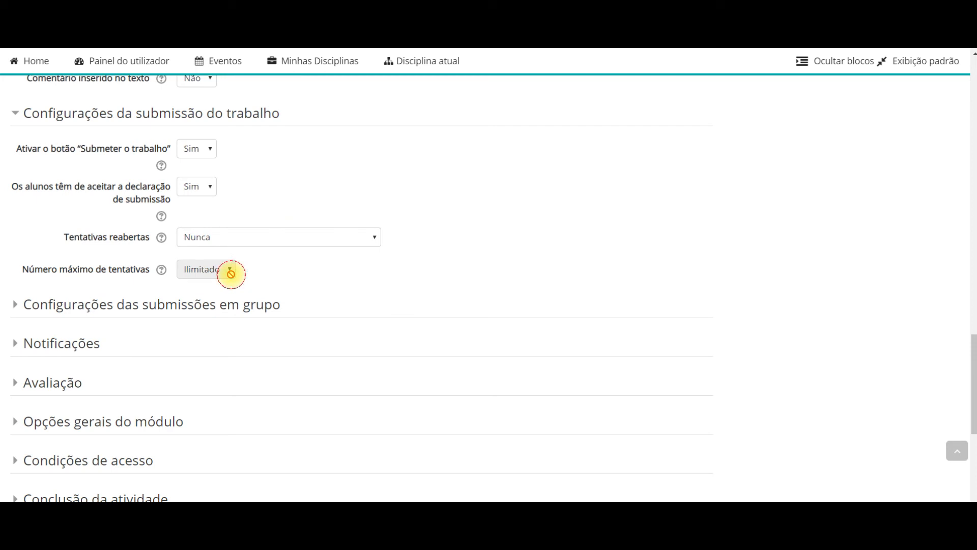
left_click(218, 248)
left_click(212, 276)
left_click(212, 271)
left_click(199, 58)
- Set the assignment's notifications to inform graders about submissions by choosing "Sim"
left_click(15, 305)
left_click(15, 373)
scroll(312, 360, "down", 3)
left_click(196, 283)
left_click(188, 311)
- Review the assignment's grading and remaining settings, and save the activity
scroll(48, 297, "down", 3)
left_click(48, 297)
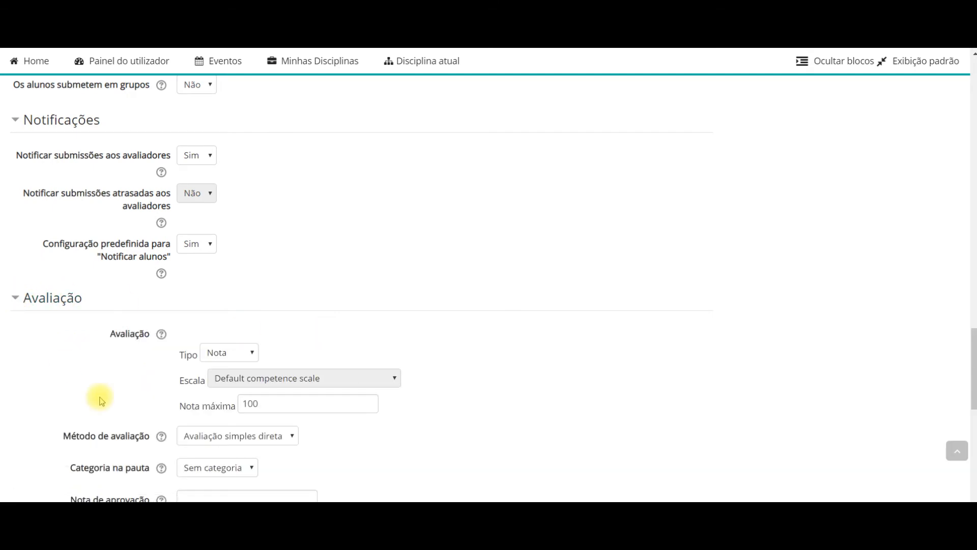
scroll(101, 394, "down", 3)
scroll(82, 382, "down", 5)
left_click(20, 311)
scroll(68, 371, "down", 5)
left_click(56, 288)
scroll(56, 292, "down", 3)
left_click(447, 443)
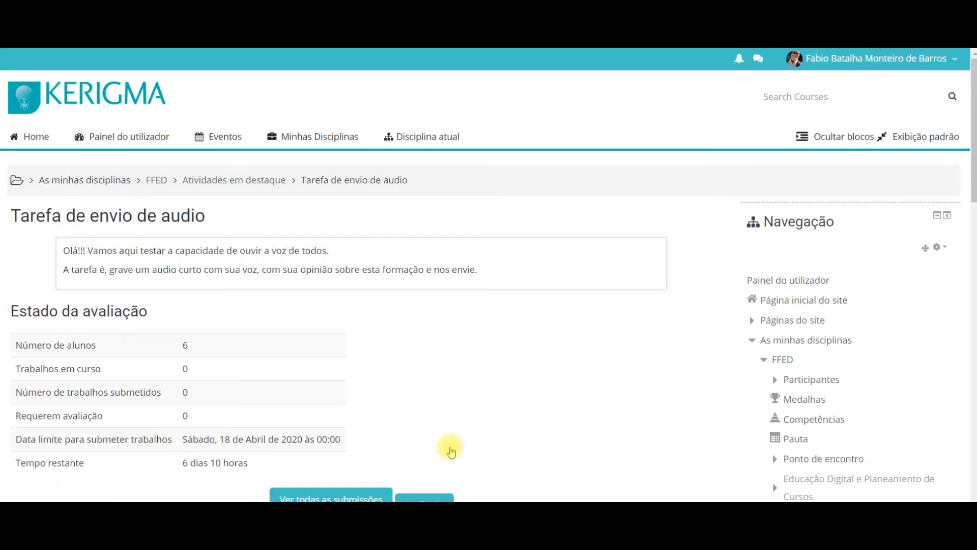
- Reopen the audio assignment's settings from the course section and change the comma after "A tarefa é" to a colon in the description
scroll(479, 403, "down", 3)
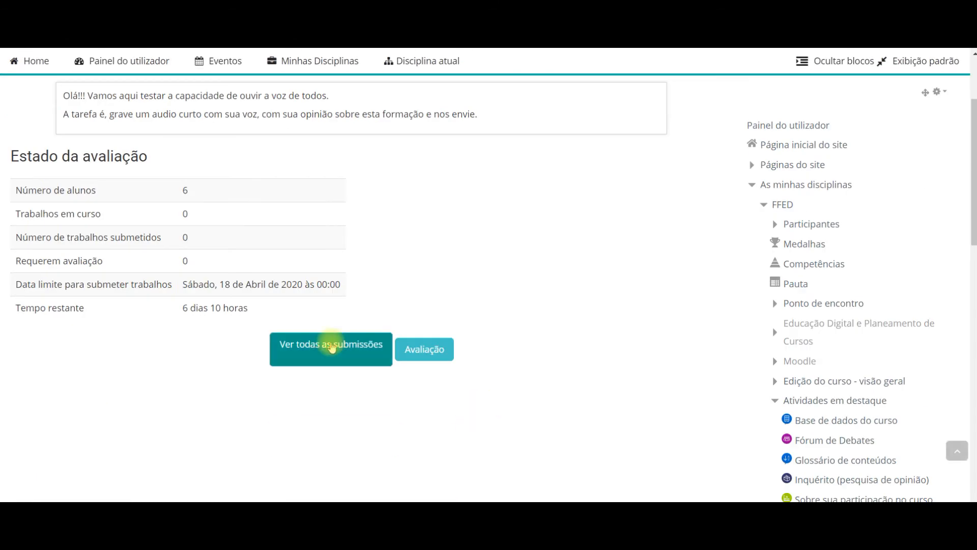
scroll(323, 344, "up", 3)
left_click(223, 179)
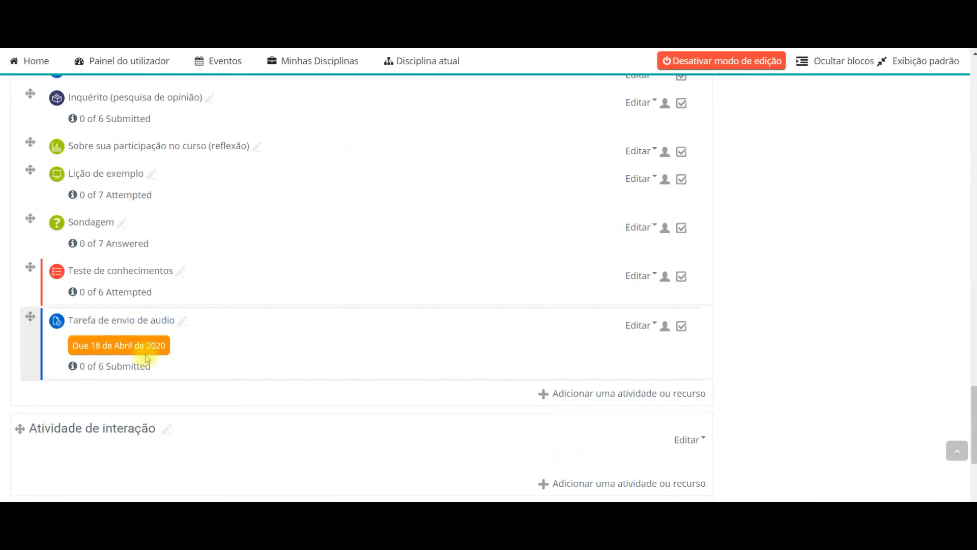
left_click(653, 326)
left_click(611, 347)
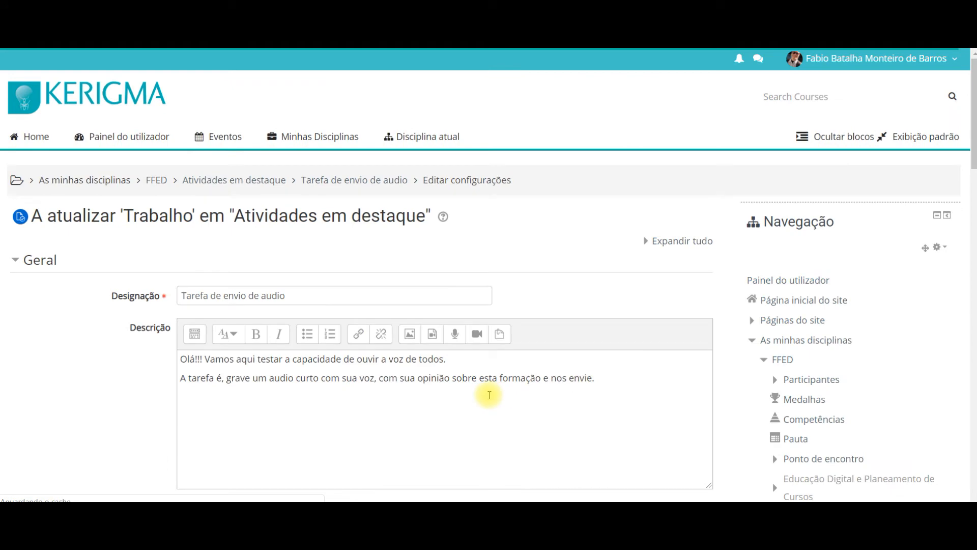
scroll(222, 158, "down", 5)
left_click(225, 159)
- Disable the assignment's start date, submission due date and grading reminder, and save the changes
scroll(290, 258, "down", 5)
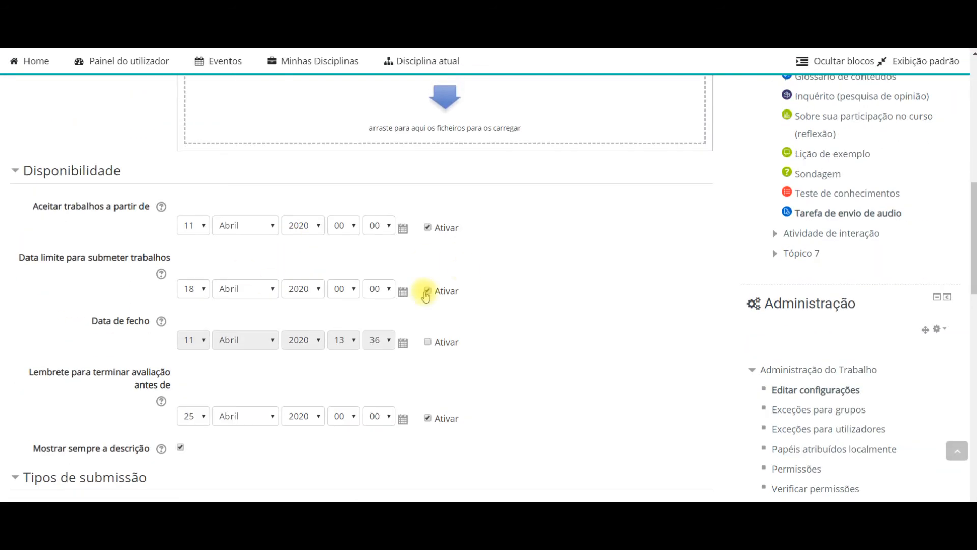
left_click(427, 291)
left_click(428, 227)
scroll(554, 338, "down", 3)
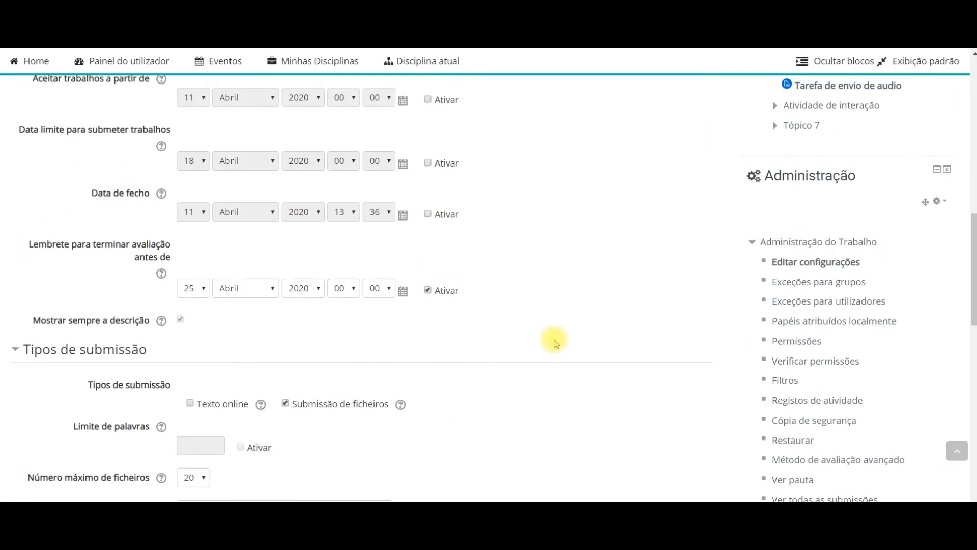
left_click(428, 290)
scroll(417, 312, "down", 10)
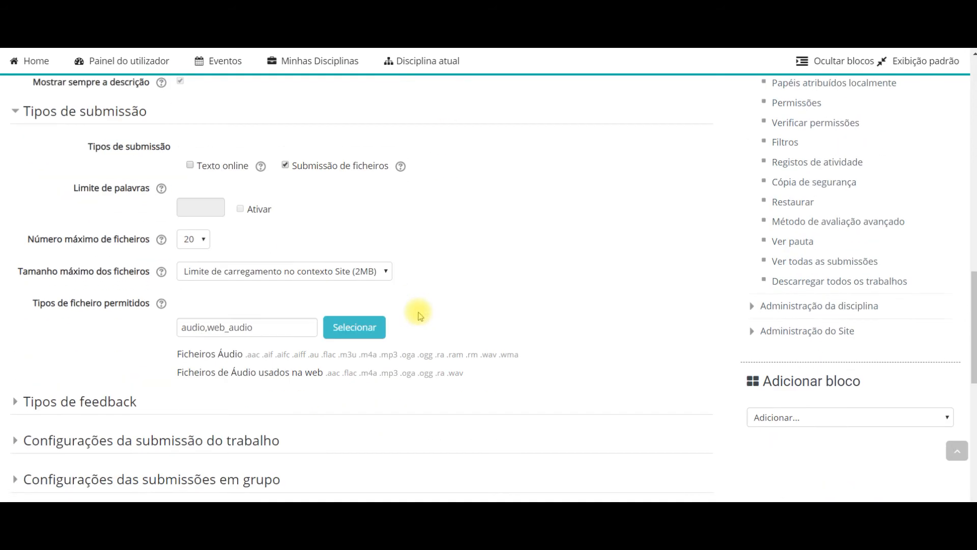
scroll(420, 316, "down", 5)
left_click(434, 340)
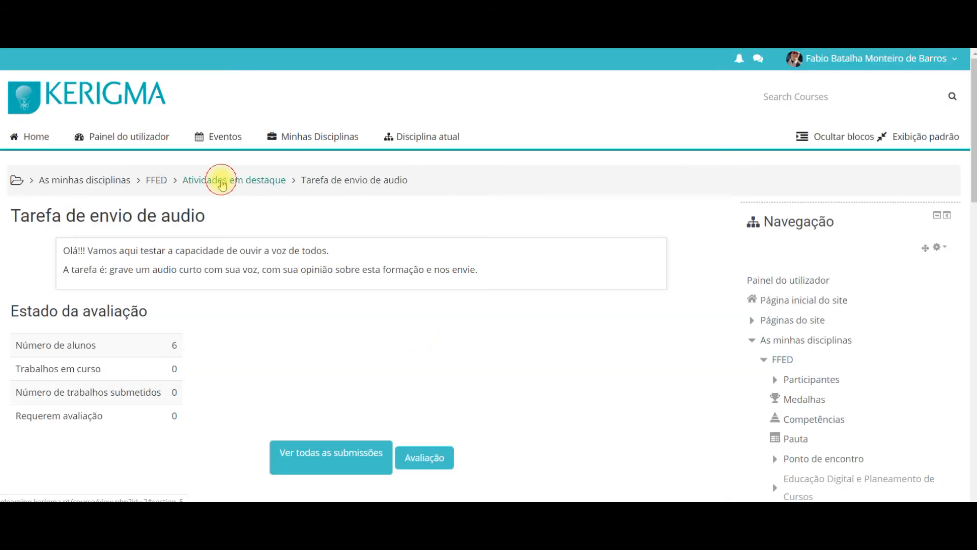
- Add a Wiki named "Wiki de escrita coletiva" to "Atividades em destaque", described as "Vamos escrever um texto em conjunto? Quero ver a colaboração de todos aqui!"
left_click(218, 178)
scroll(267, 322, "down", 3)
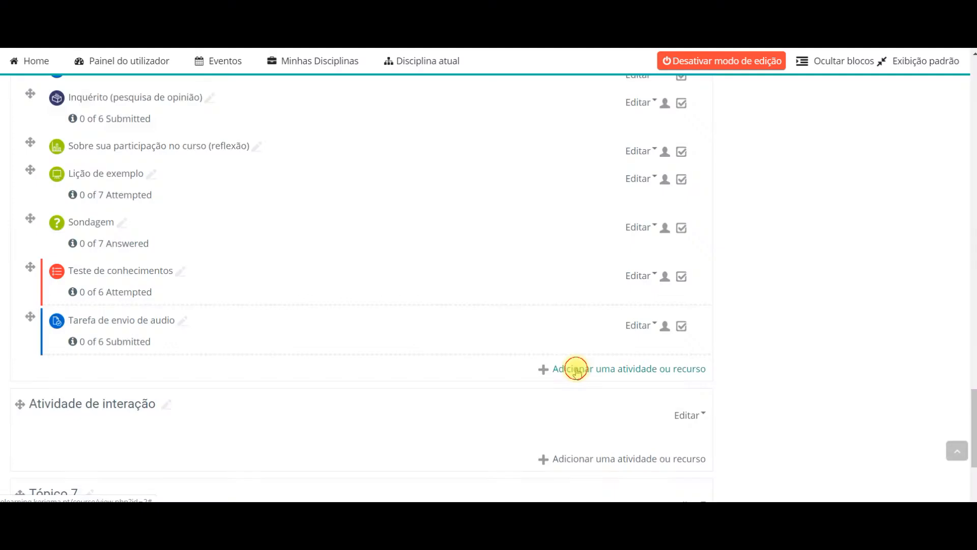
left_click(572, 367)
scroll(362, 320, "down", 5)
left_click(70, 254)
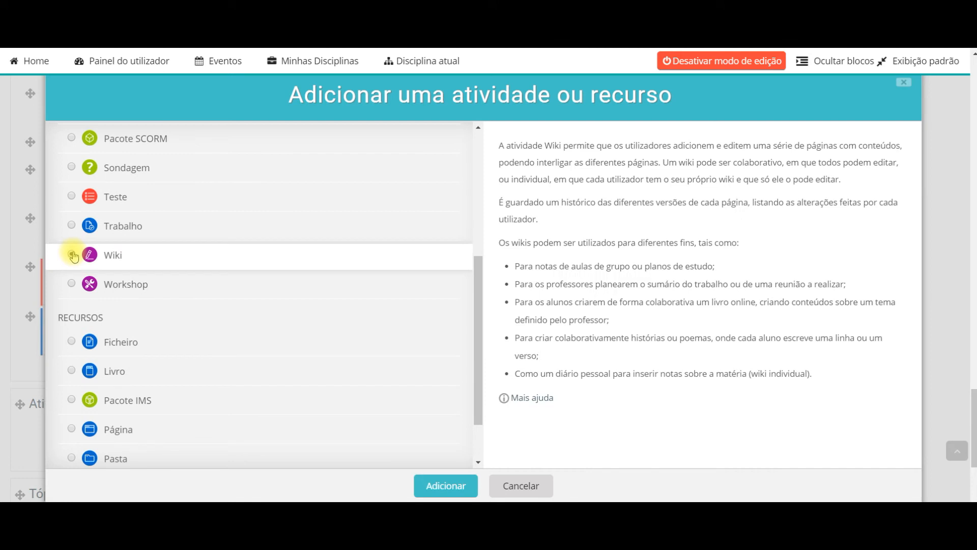
left_click(450, 489)
left_click(219, 299)
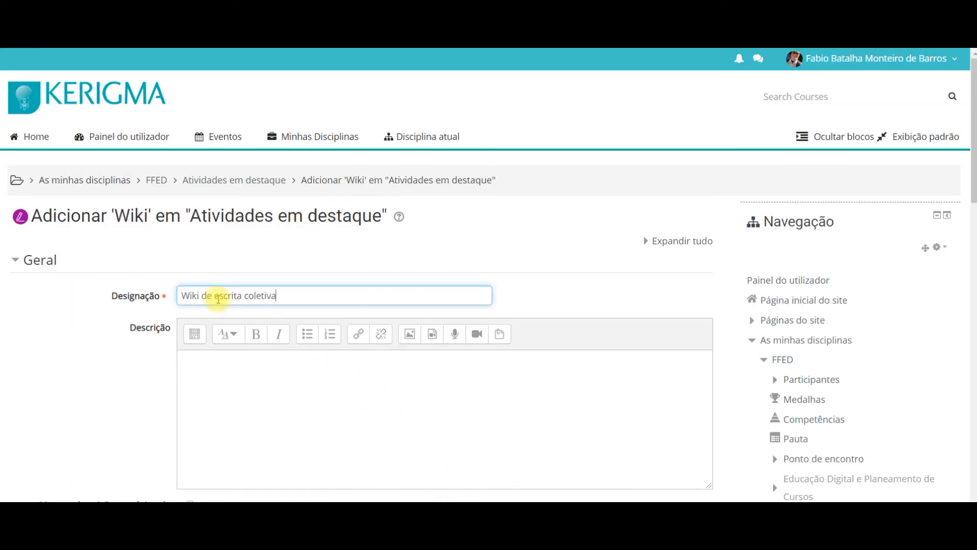
left_click(268, 381)
type("V")
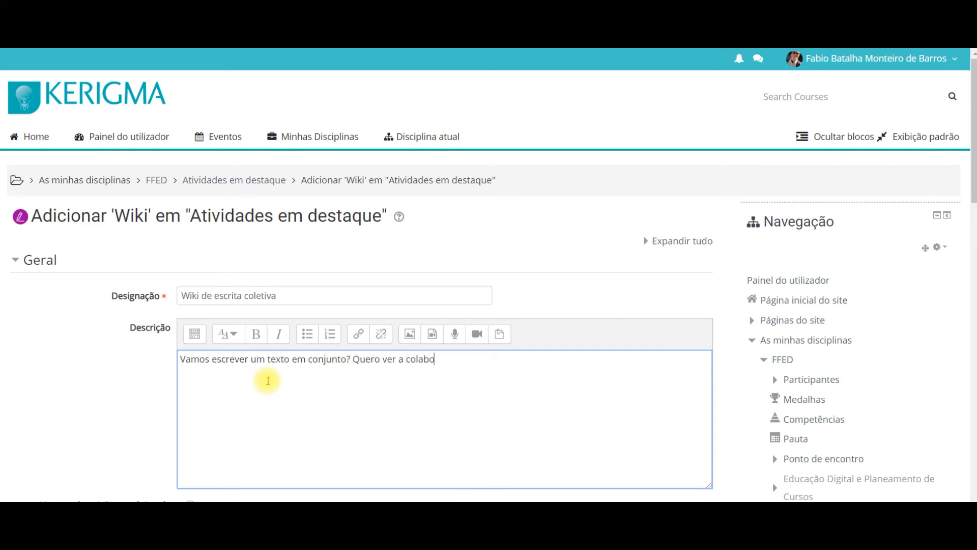
- Keep the wiki type as "Colaborativo" and name its first page "Texto colaborativo"
scroll(268, 381, "down", 5)
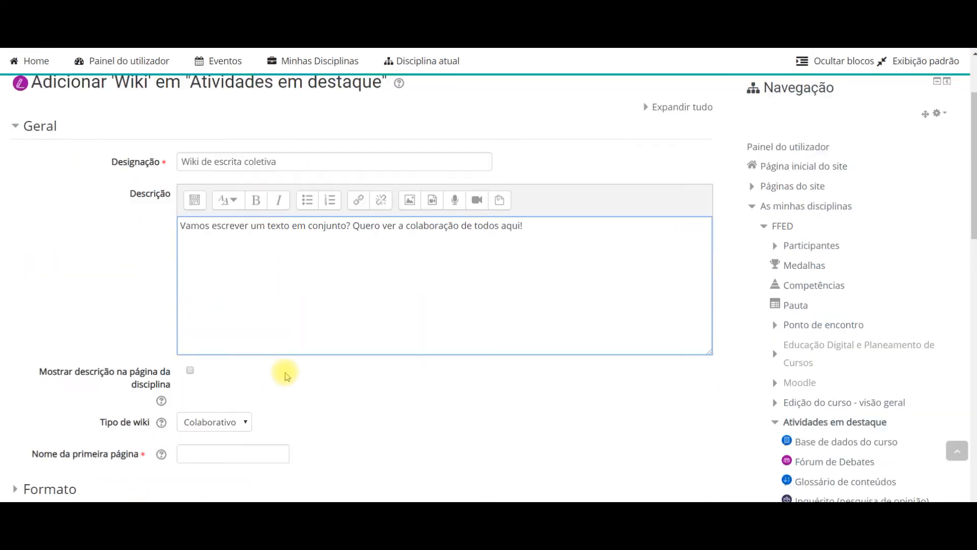
left_click(206, 273)
left_click(209, 287)
left_click(226, 304)
type("Texto colaborativo")
- Append "O tema é: potencialidades do Moodle na educação!" and "Quem começa? Vamos lá..." as new lines of the wiki's description
scroll(538, 139, "up", 1)
left_click(540, 140)
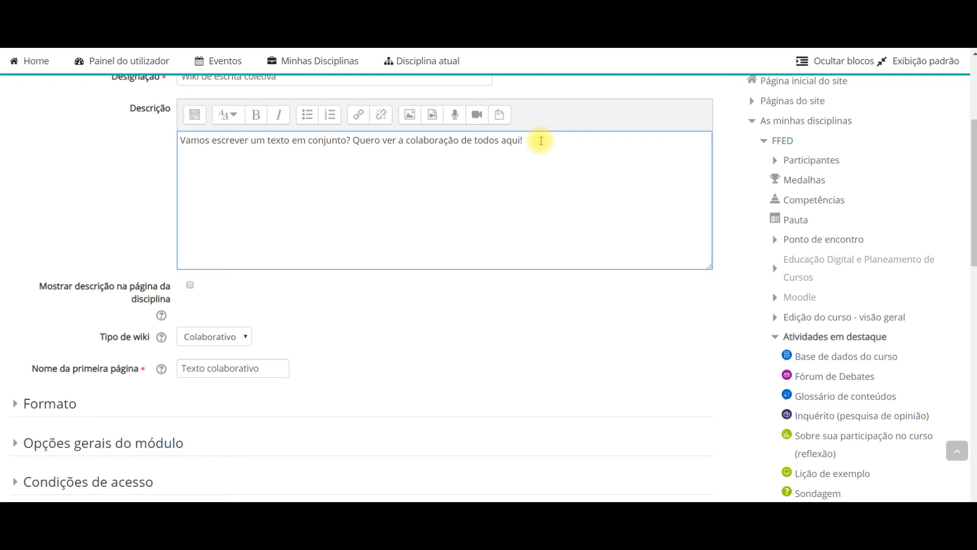
key("Return")
type("O tema é: po")
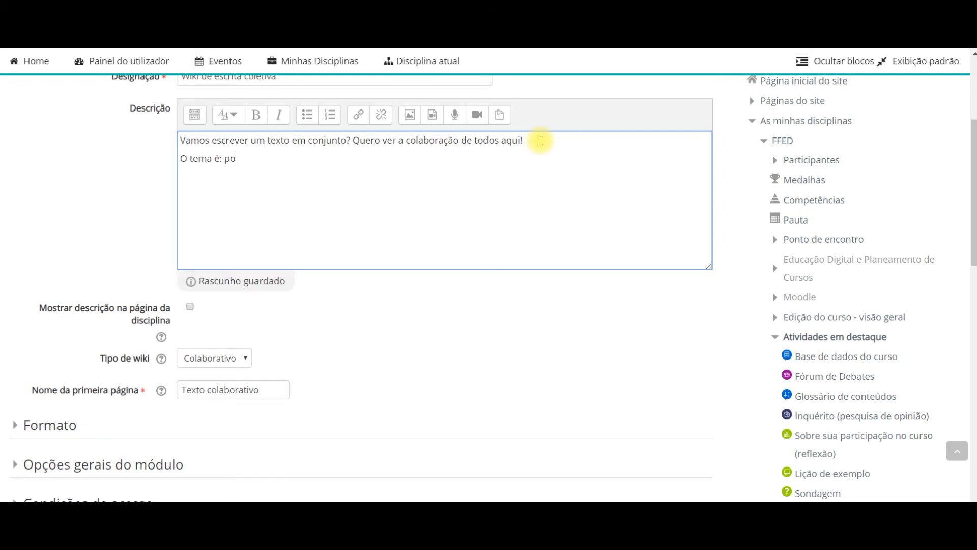
type("tencialidades do Moodle na educação!")
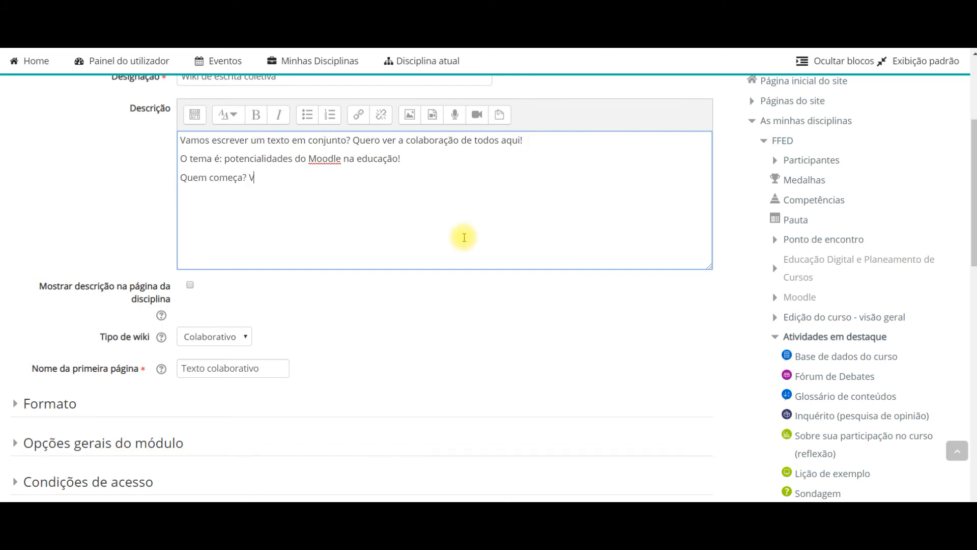
- Review the wiki's format and general module options, and save the wiki so that it opens
scroll(458, 255, "down", 3)
left_click(17, 212)
left_click(18, 310)
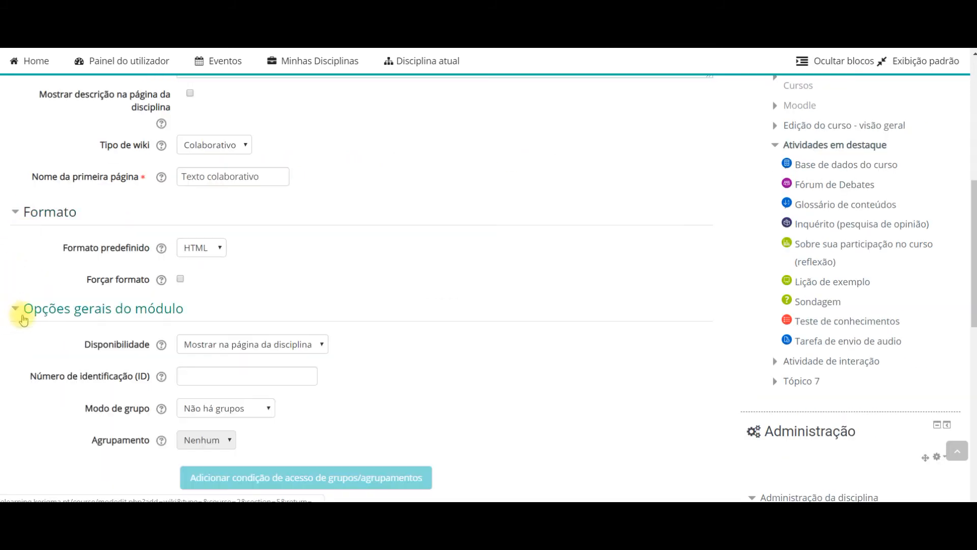
scroll(152, 320, "down", 6)
left_click(400, 315)
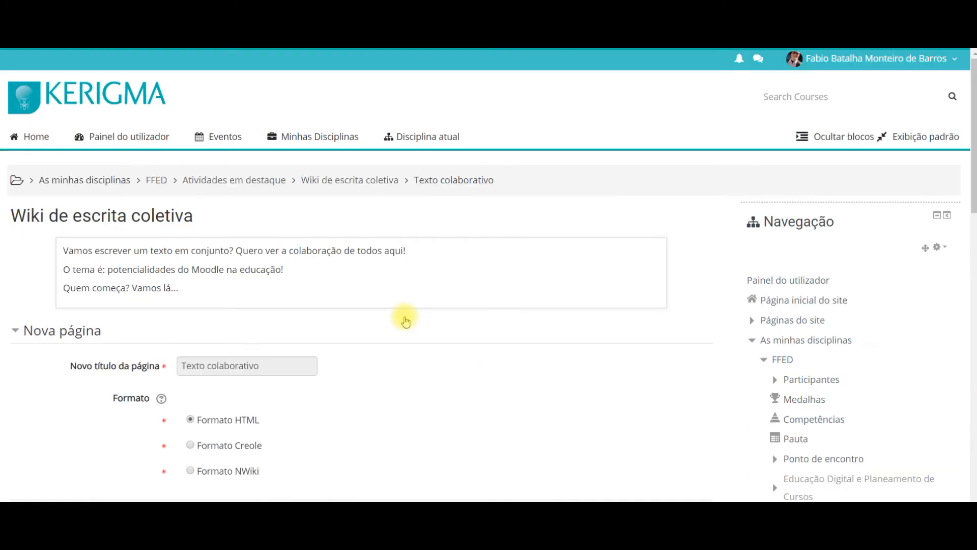
- Create the wiki's "Texto colaborativo" page in HTML format
scroll(239, 296, "down", 3)
left_click(214, 305)
scroll(454, 293, "down", 4)
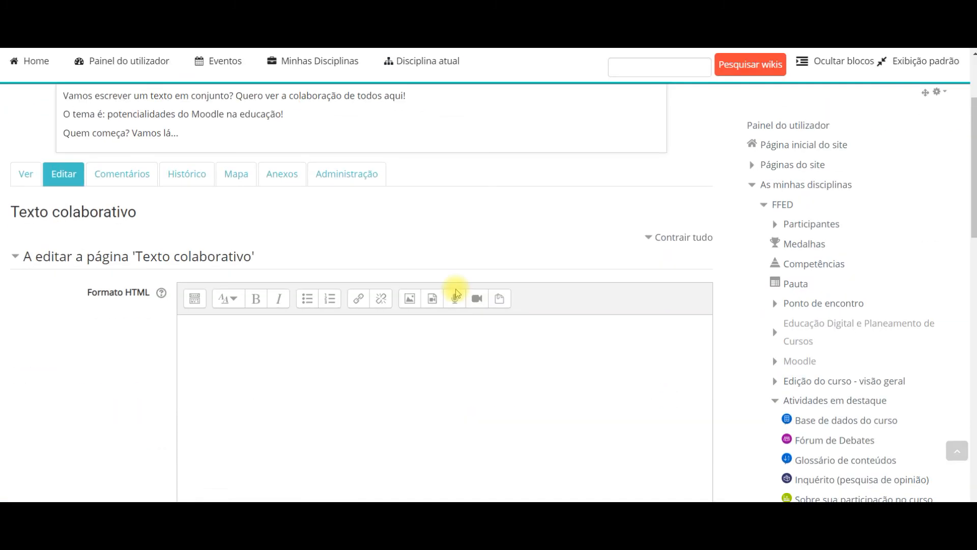
- Write "Moodle na Educação: potencialidades" in bold on the wiki page and save it
left_click(255, 214)
type("Moodle na Educação")
scroll(284, 275, "up", 5)
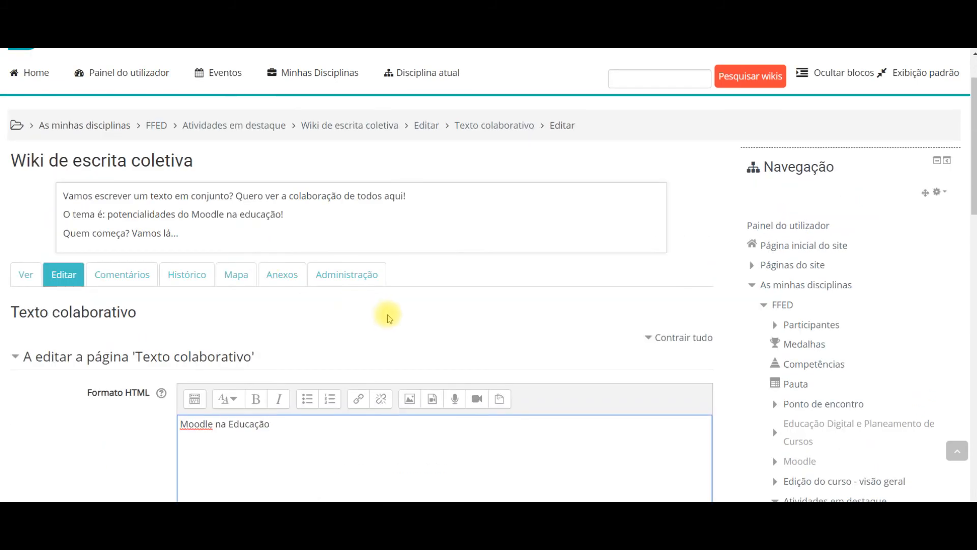
scroll(388, 312, "down", 5)
type(": potencialidade")
triple_click(244, 200)
left_click(255, 172)
left_click(207, 240)
scroll(219, 261, "down", 2)
left_click(208, 397)
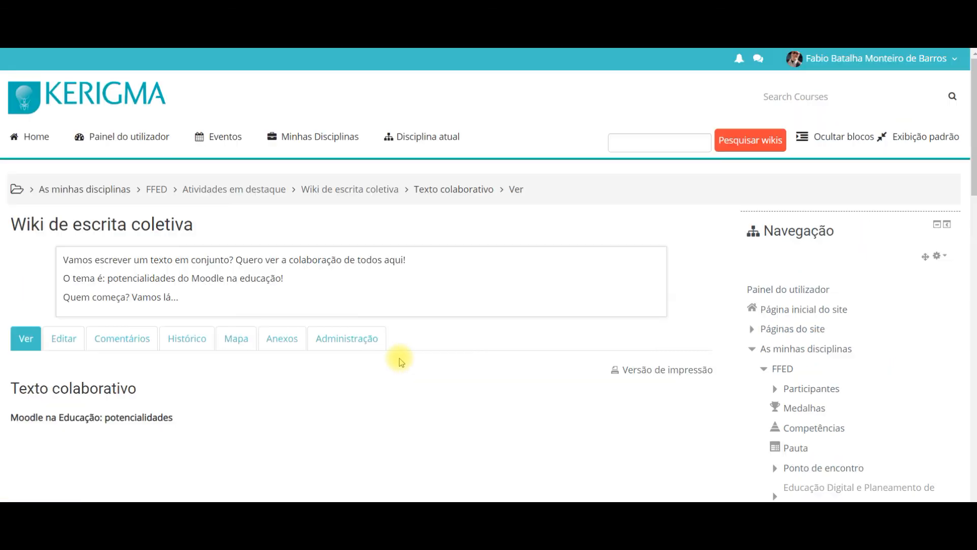
- Add a Workshop activity named "Avaliação entre pares" to the "Atividades em destaque" section
left_click(252, 189)
scroll(299, 351, "down", 3)
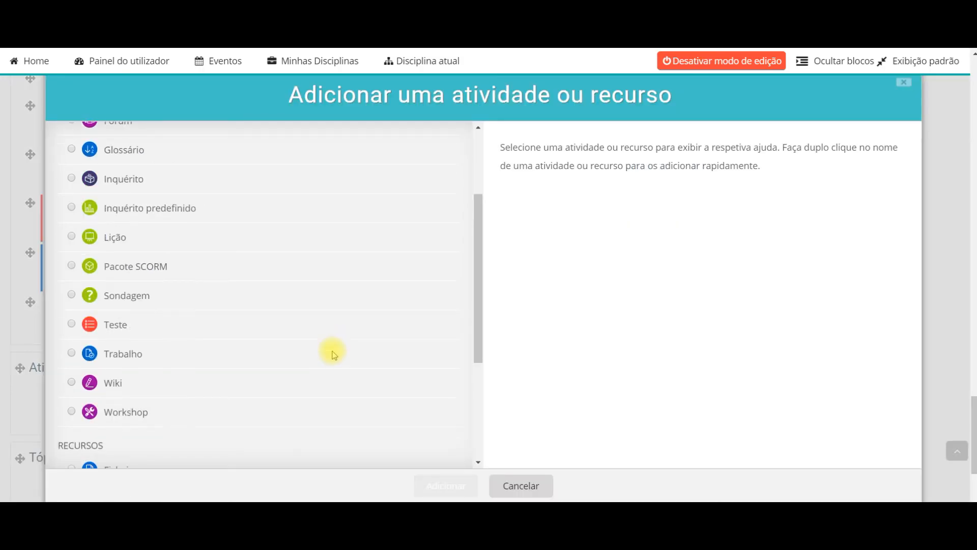
scroll(327, 350, "down", 1)
left_click(328, 348)
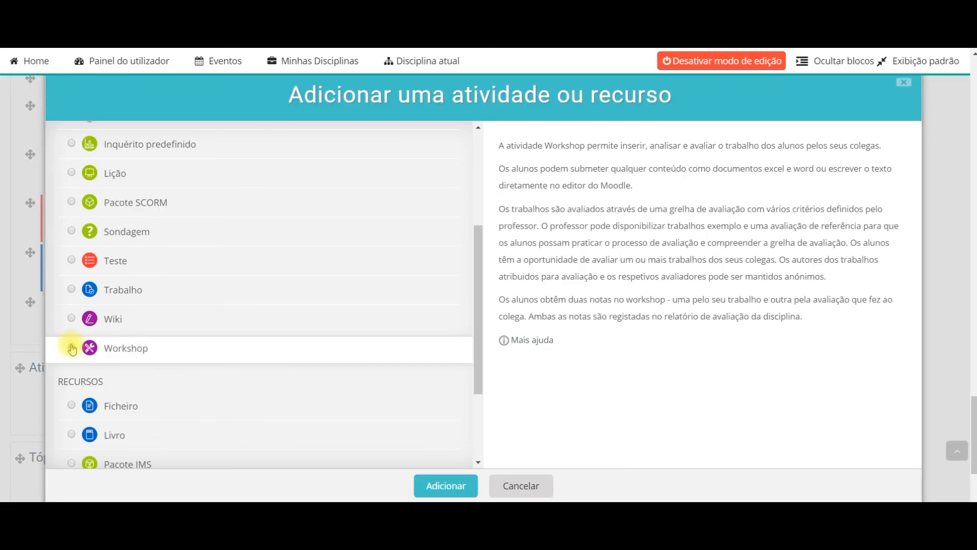
left_click(446, 484)
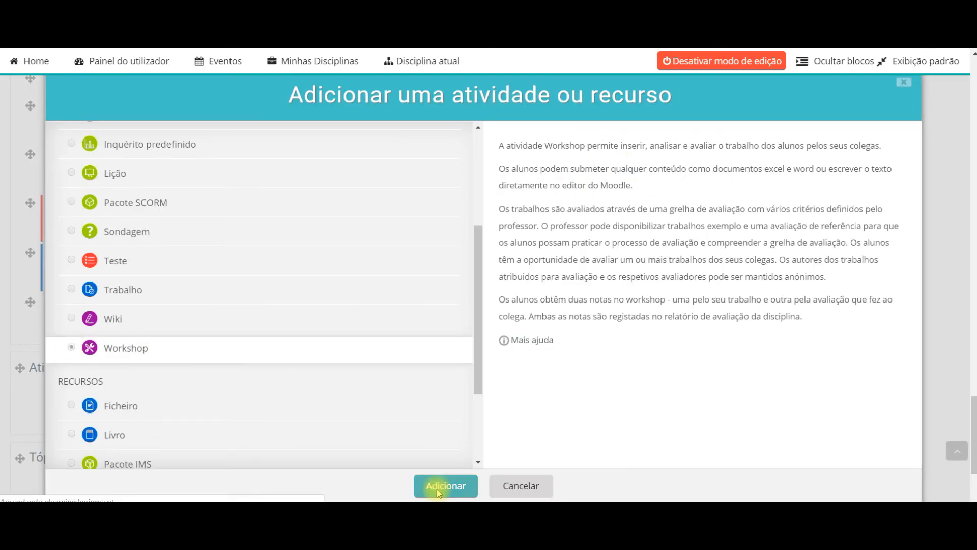
scroll(331, 305, "down", 3)
left_click(217, 141)
type("Aval")
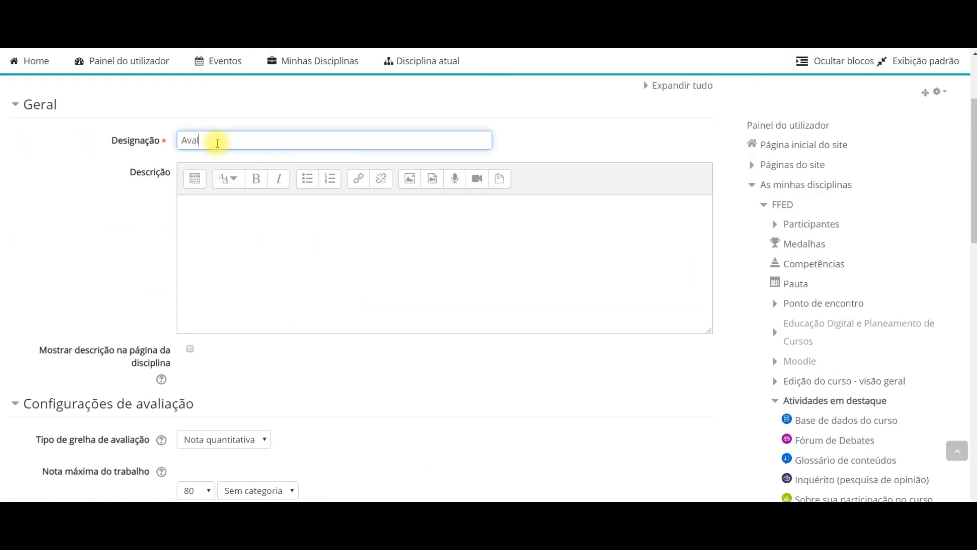
type("iação entre pares")
- Describe the workshop in three lines: a written reflection on the learning process, course expectations, and use of materials and "Fóruns"
left_click(232, 219)
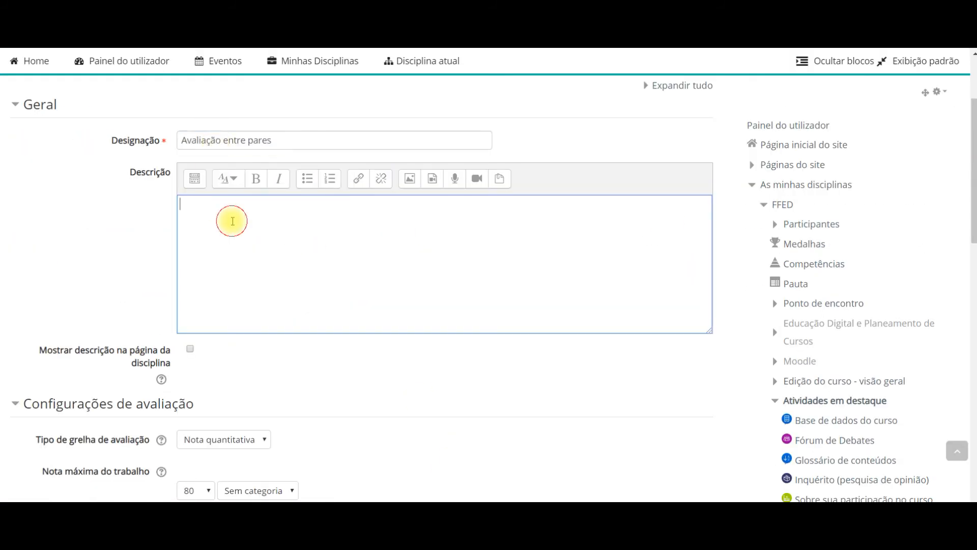
type("Escreva um texto com uma reflexão sobre seu")
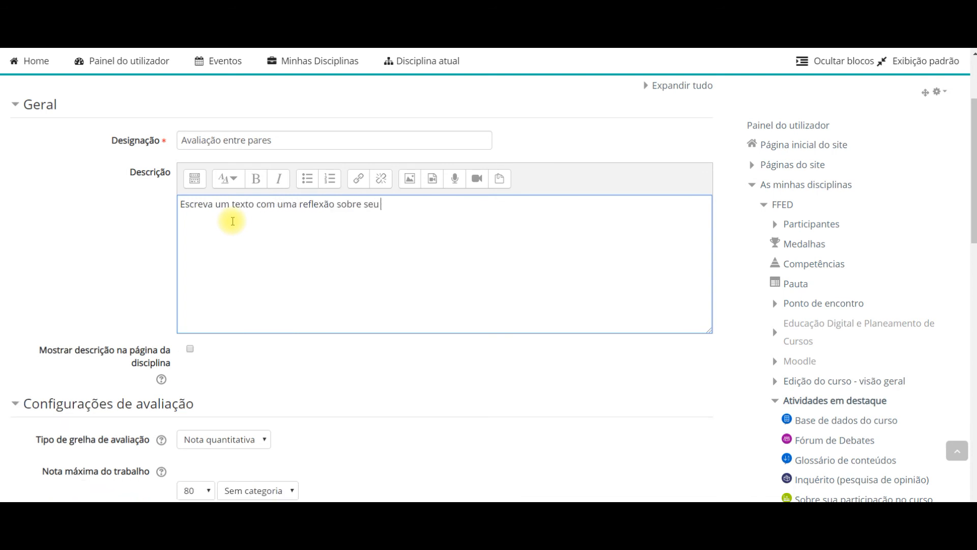
type("aprendizagem no curso.")
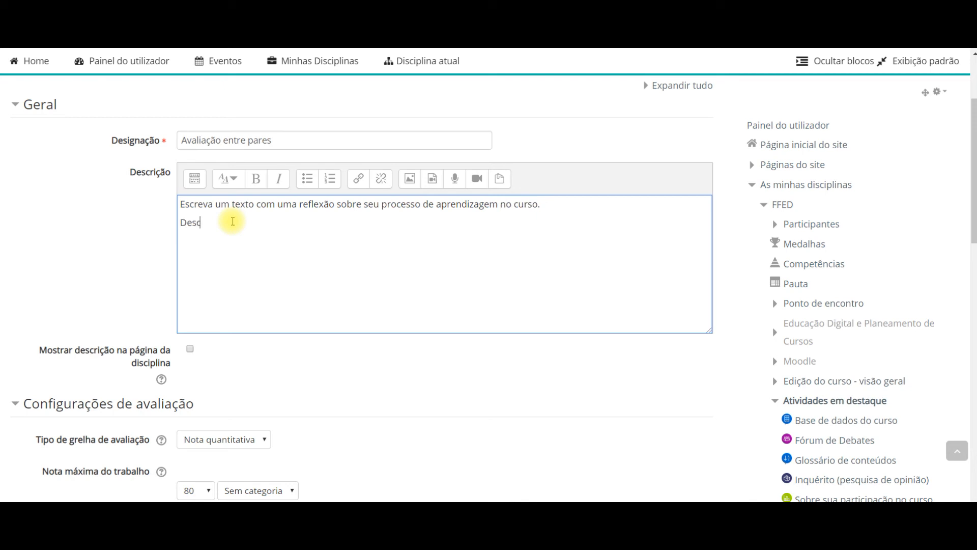
type("am suas expectativas e como você tem feito para aproveitar o curso da melhor forma.")
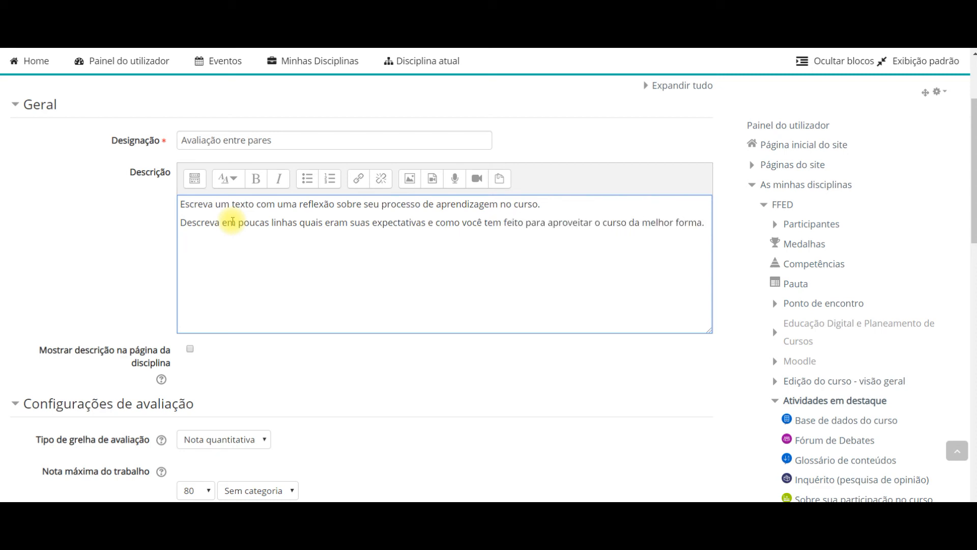
key("Return")
type("Escreva o quanto tem conseguido ver os materiais e textos complementares sugeridos e se tem interagido nos Fóruns")
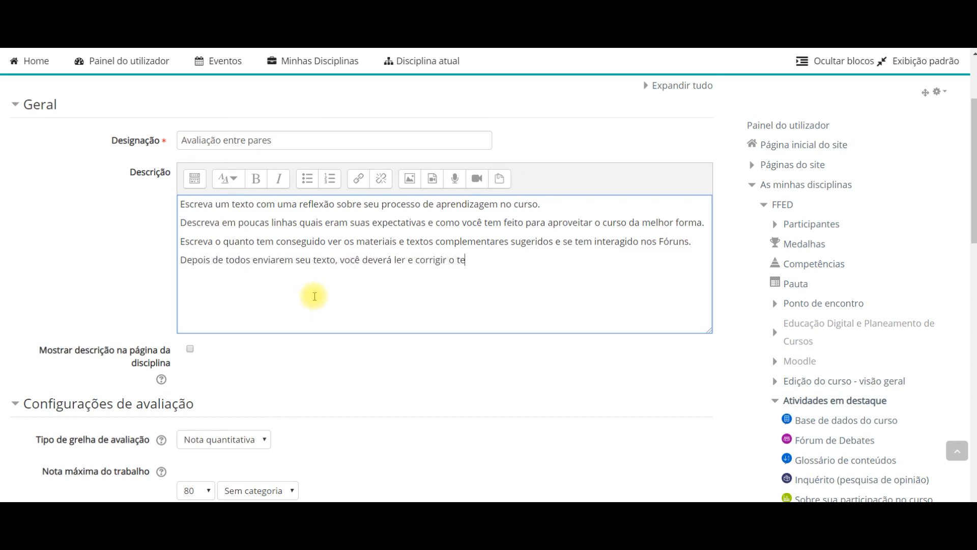
- Complete the description by asking students to "ler e avaliar o texto de alguns colegas", ending with "Tenham todos uma boa atividade de workshop entre pares."
type(".")
double_click(435, 258)
type("avaliar")
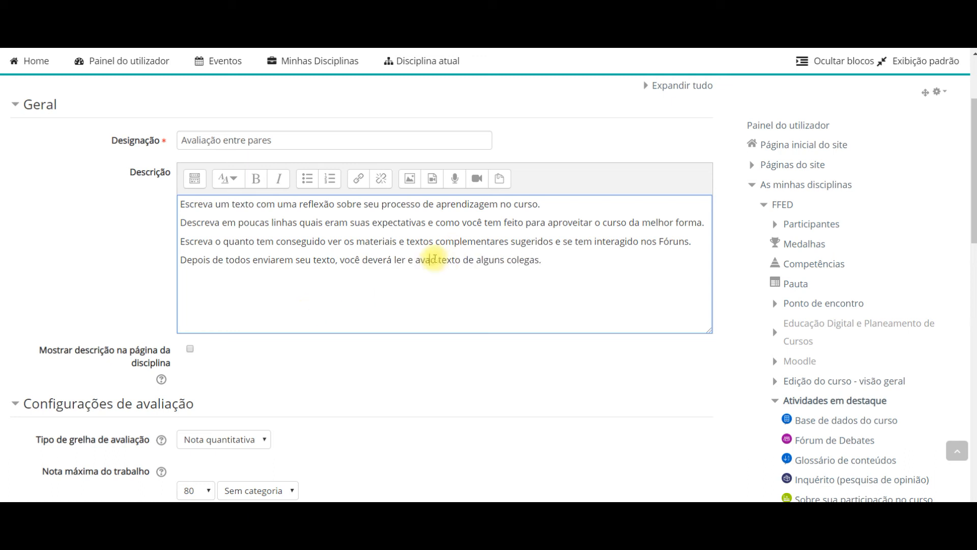
left_click(566, 259)
type("Tenham todos uma boa atividade de workshop entre pares.")
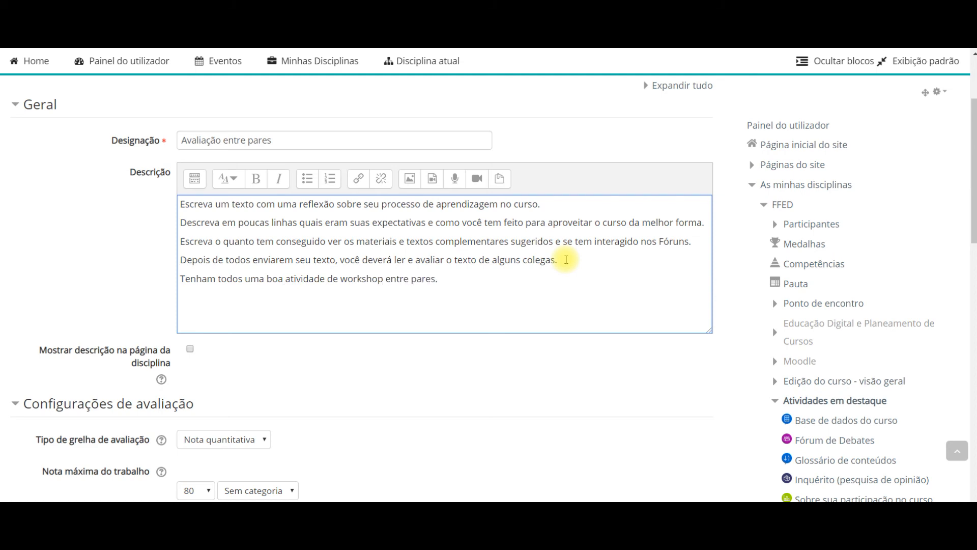
- Set the workshop's grading strategy to "Nota quantitativa", the maximum submission grade to 100 and the submission passing grade to 60
scroll(566, 260, "down", 3)
left_click(249, 247)
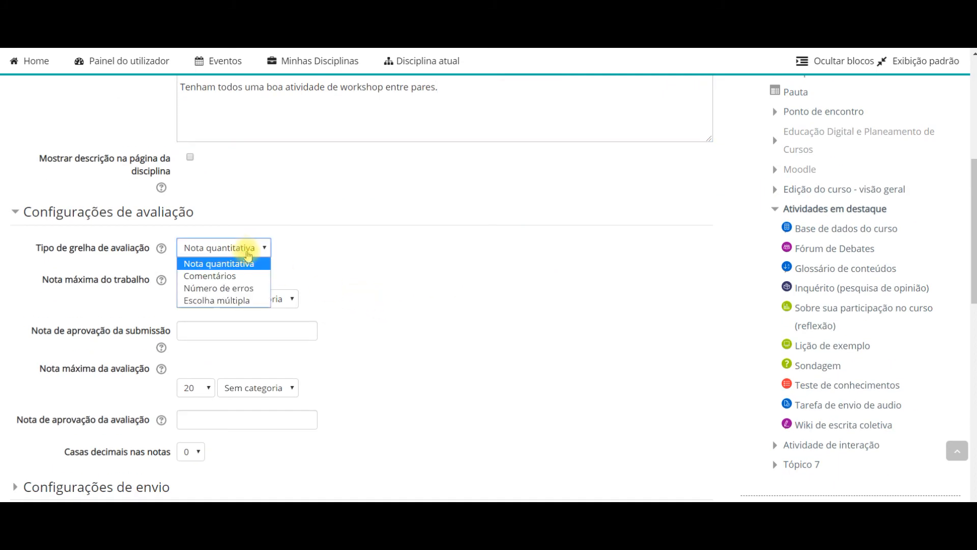
left_click(250, 264)
scroll(425, 291, "down", 3)
left_click(206, 170)
left_click(193, 187)
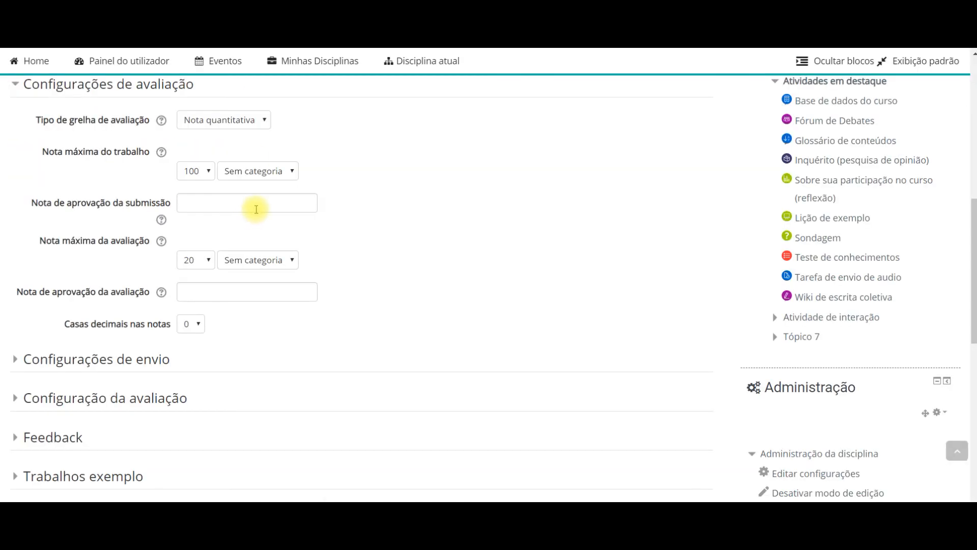
left_click(256, 209)
type("60")
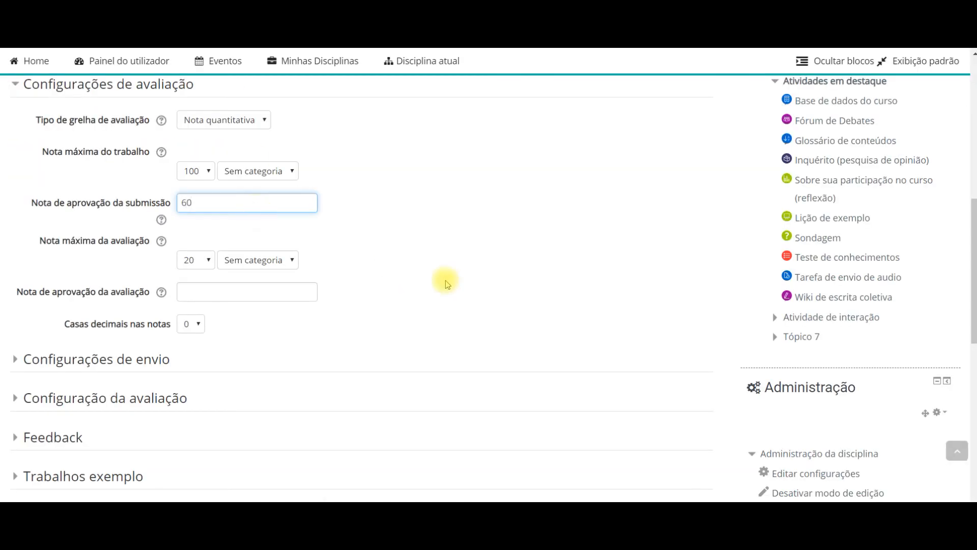
- Copy the whole workshop description into the submission instructions under "Configurações de envio"
scroll(443, 279, "down", 2)
left_click(48, 235)
scroll(245, 337, "up", 8)
left_click(445, 258)
key("ctrl+a")
key("ctrl+c")
scroll(356, 299, "down", 10)
left_click(351, 371)
key("ctrl+v")
- Allow "Ficheiros de documento" and "Documento PDF" as the attachment file types for submissions
scroll(428, 286, "down", 2)
scroll(428, 285, "down", 1)
scroll(393, 299, "up", 4)
scroll(398, 281, "down", 4)
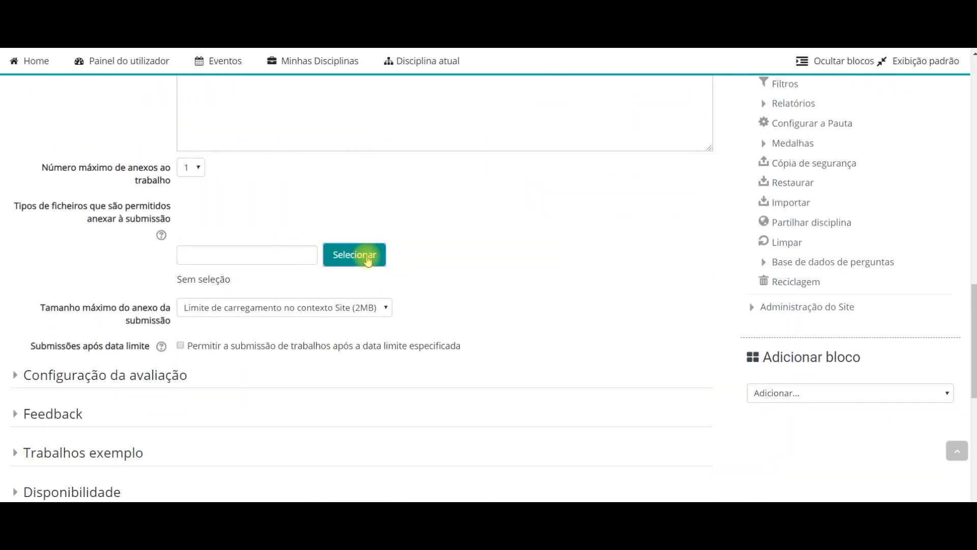
left_click(365, 253)
scroll(407, 245, "down", 3)
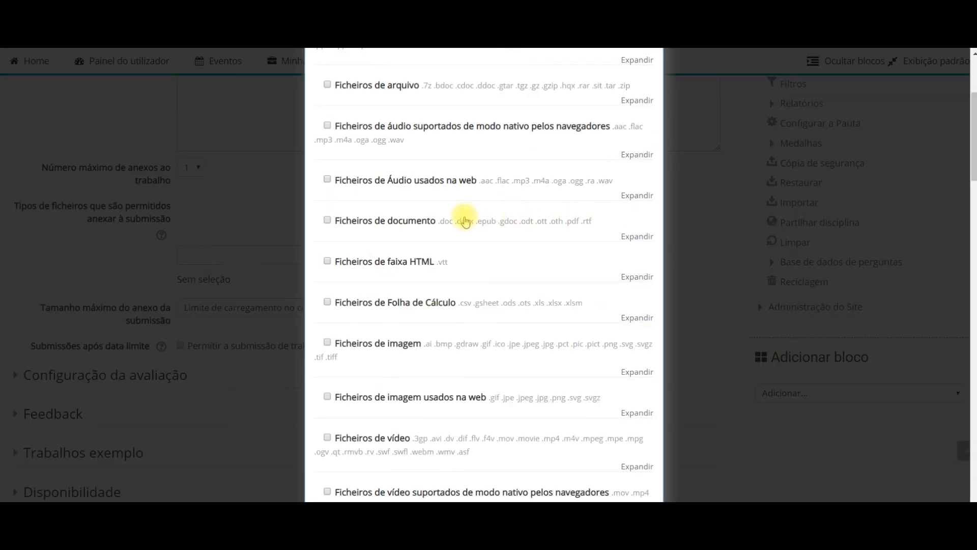
left_click(327, 220)
left_click(347, 270)
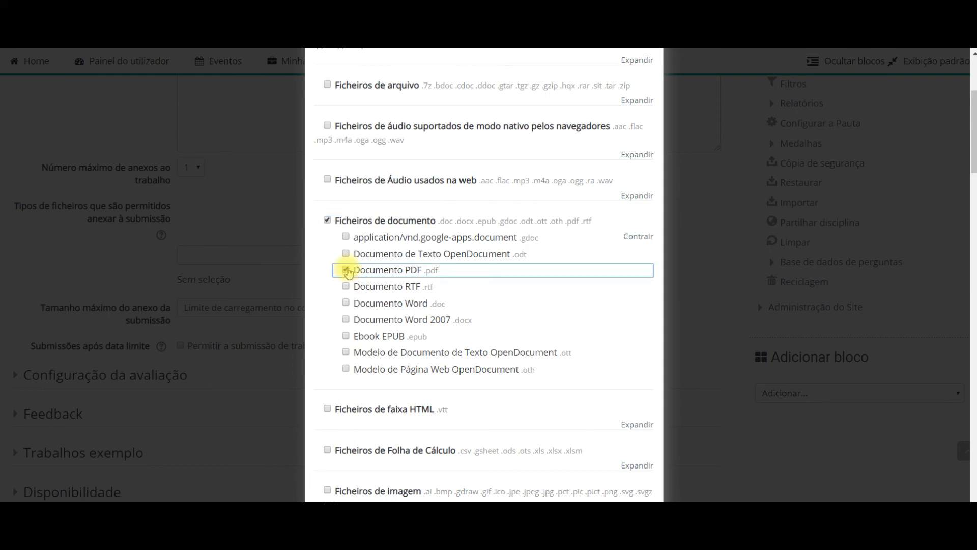
scroll(473, 369, "down", 15)
left_click(457, 469)
- Insert a line starting "Só aceitaremos envio do texto em pdf" after the third line of the submission instructions
scroll(463, 397, "up", 4)
left_click(446, 225)
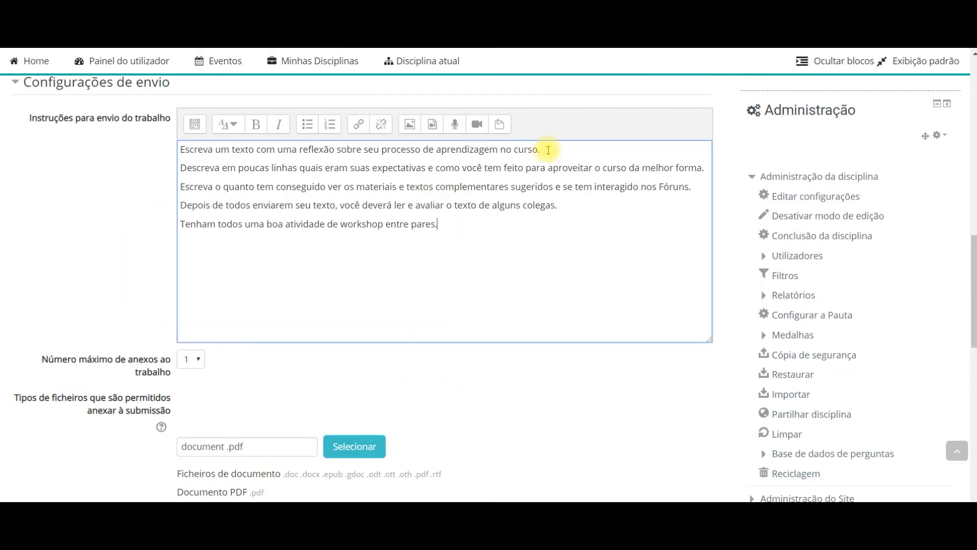
left_click(695, 188)
key("Return")
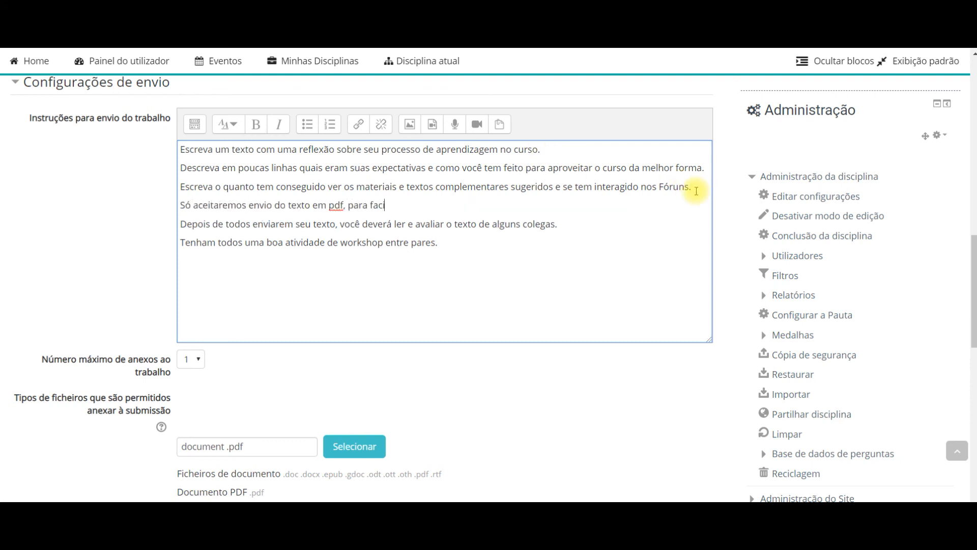
- Write assessment instructions asking to check the colleague's text for two characteristics: reflection on the learning process and sincere evaluation of interaction "nos fóruns"
scroll(637, 288, "down", 6)
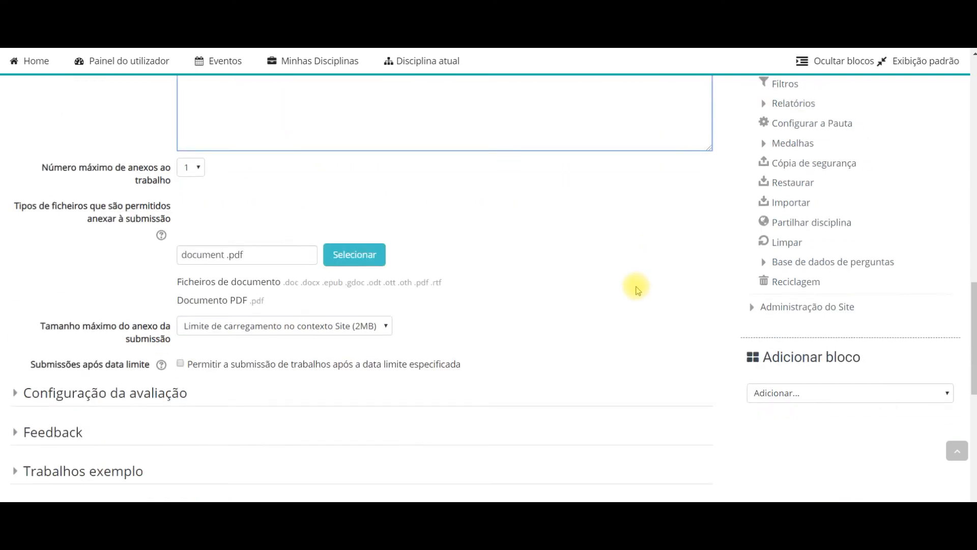
scroll(301, 190, "down", 3)
left_click(296, 185)
type("Analise")
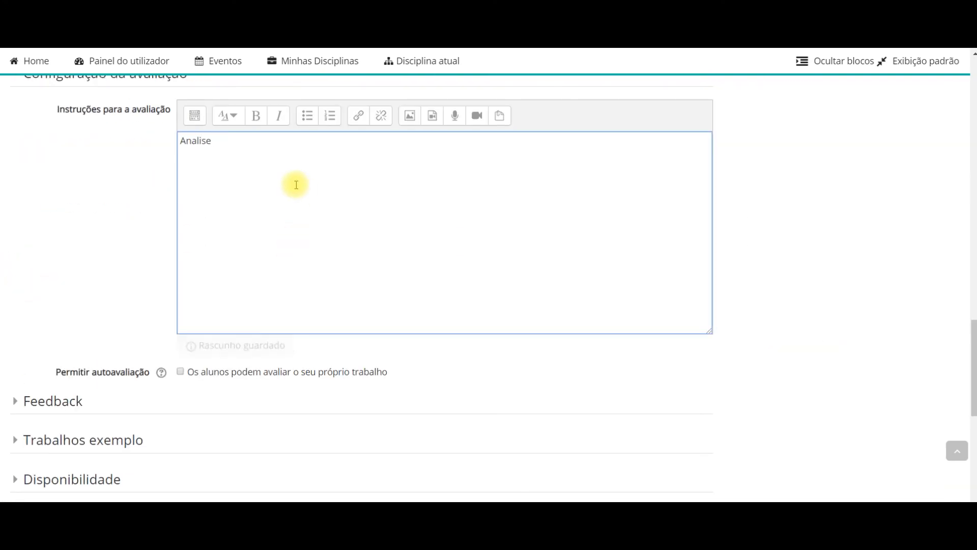
type(" se o texto do colega possui as seguintes")
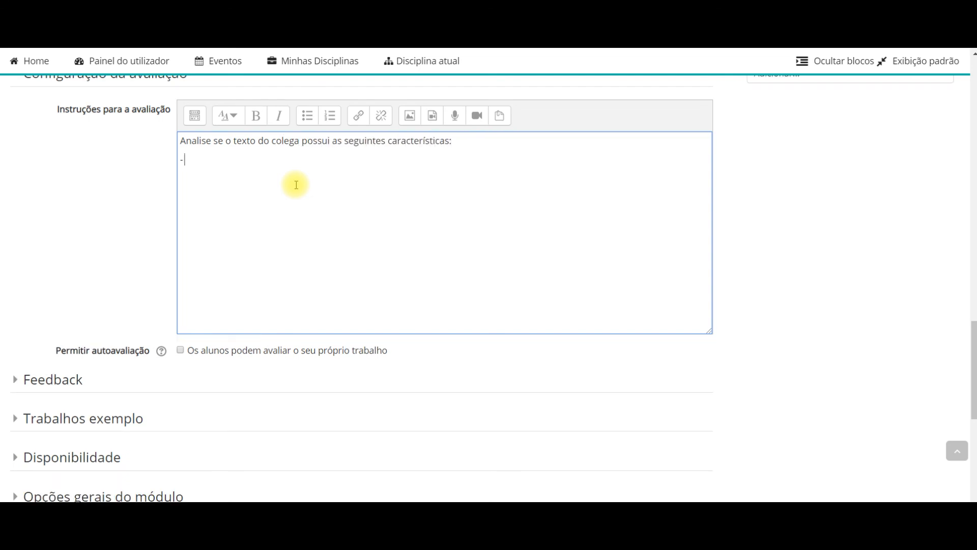
type(" características: - Reflete")
type(" sobre seu processo de aprendizagem no curso - Avalia com ")
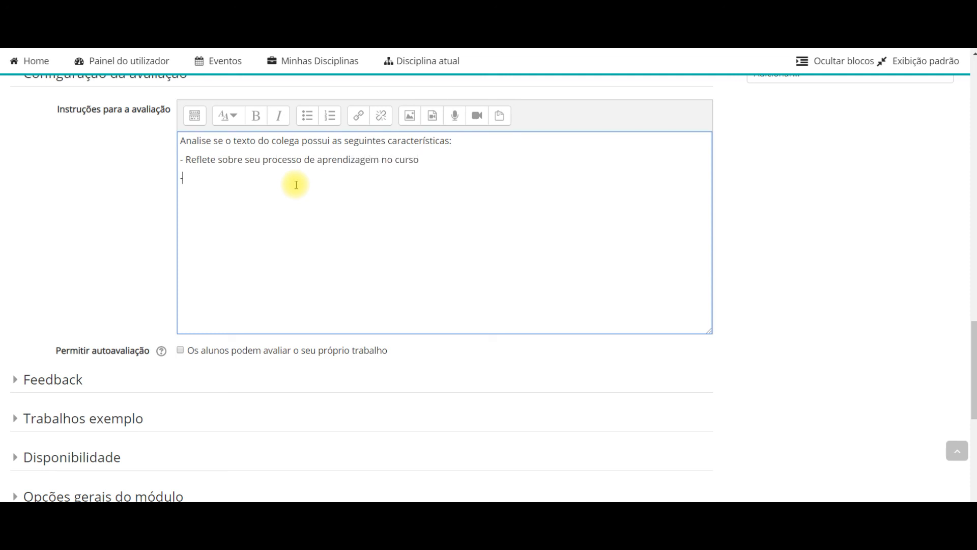
type("sinceridade como foi sua interação com os")
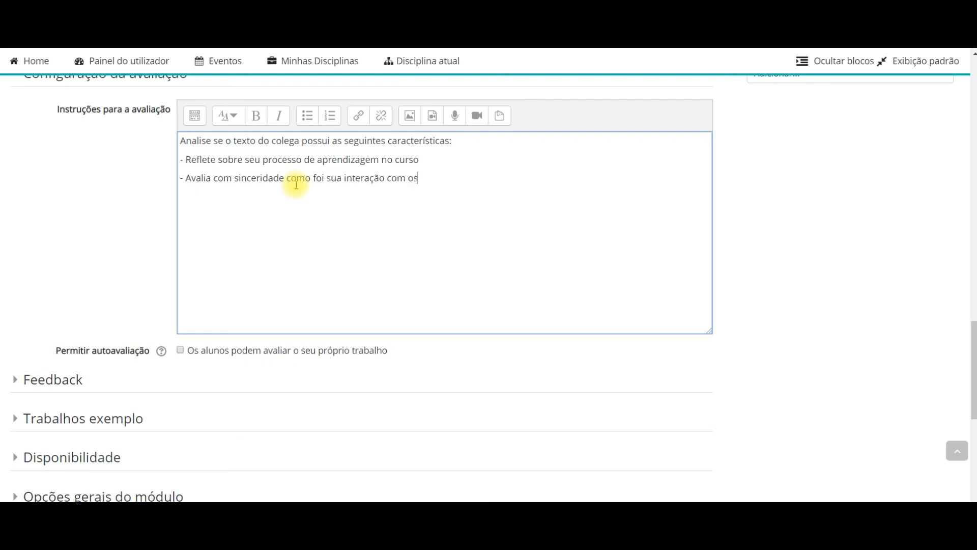
type(" demais nos fóruns")
- Add the criterion "Avalia se conseguiu assistir a algum material complementar" and allow students to assess their own work
scroll(423, 207, "up", 10)
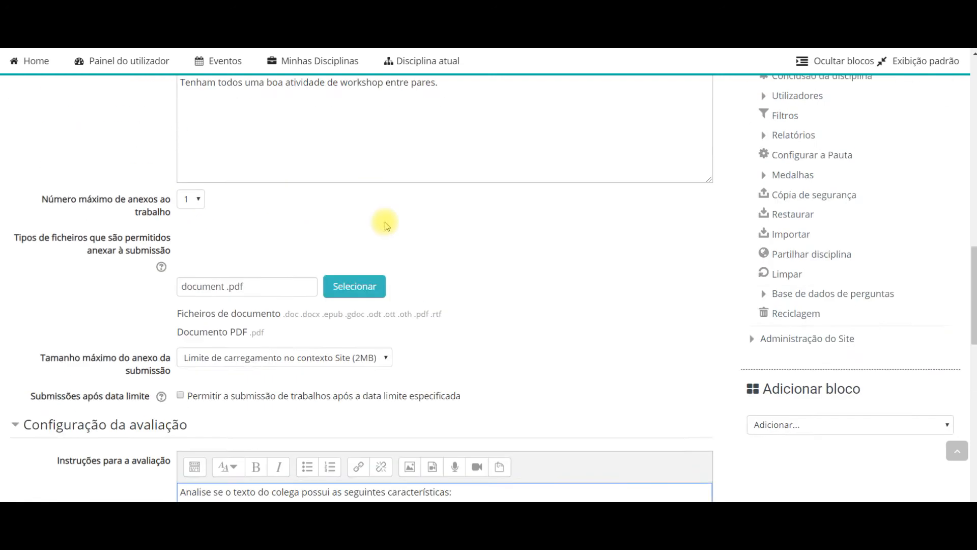
scroll(473, 330, "down", 6)
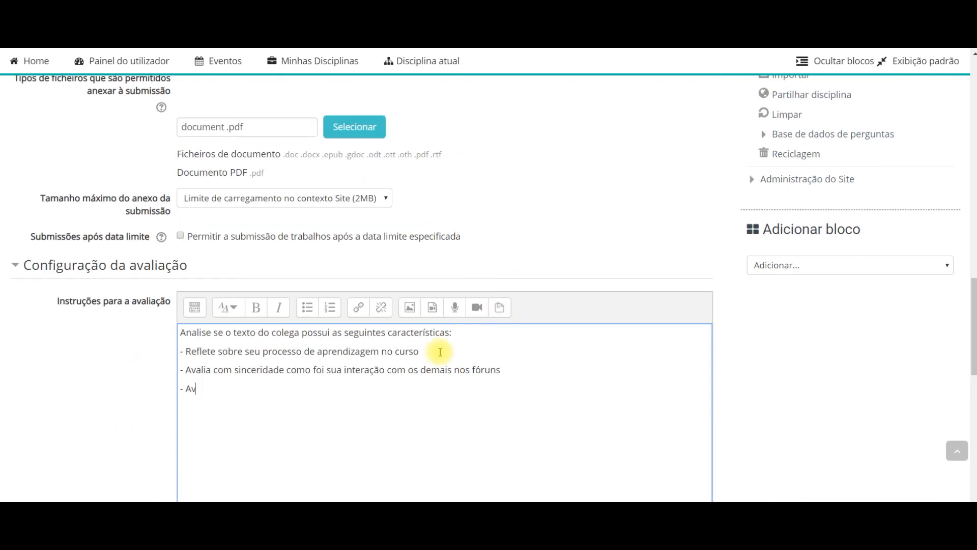
type("ir a algum material complementar")
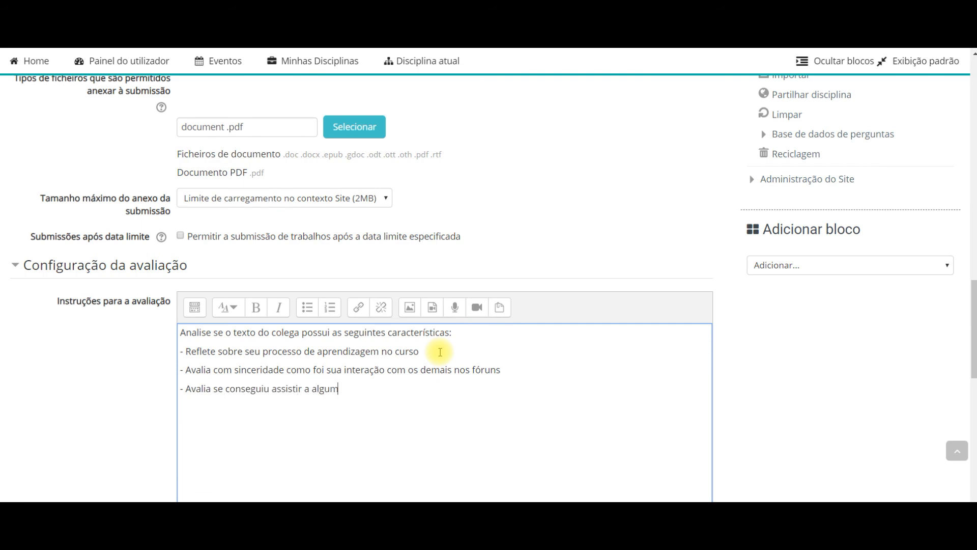
scroll(431, 358, "down", 4)
left_click(180, 350)
- Keep overall feedback on "Ativo e opcional" and write the conclusion "Obrigado por participar do workshop!"
scroll(264, 355, "down", 3)
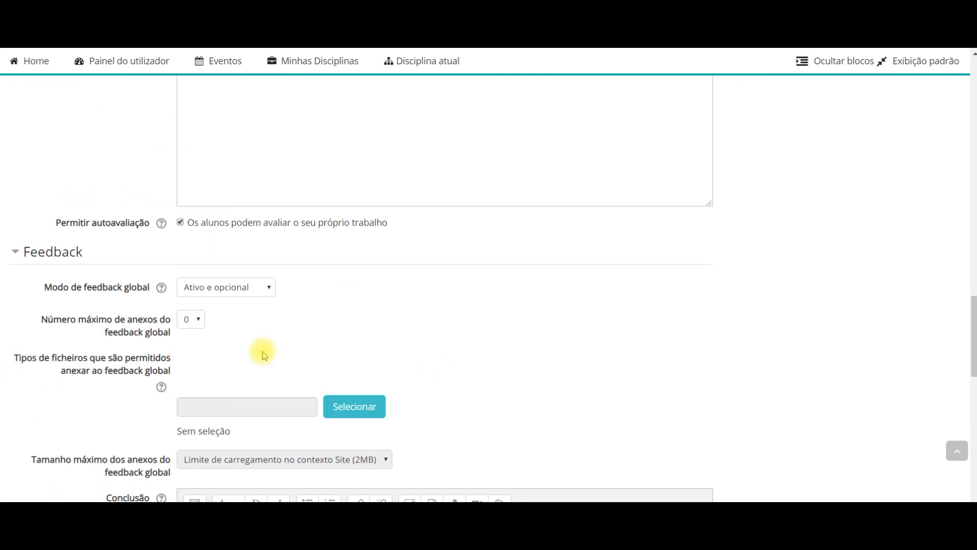
scroll(264, 355, "down", 1)
left_click(220, 223)
left_click(304, 277)
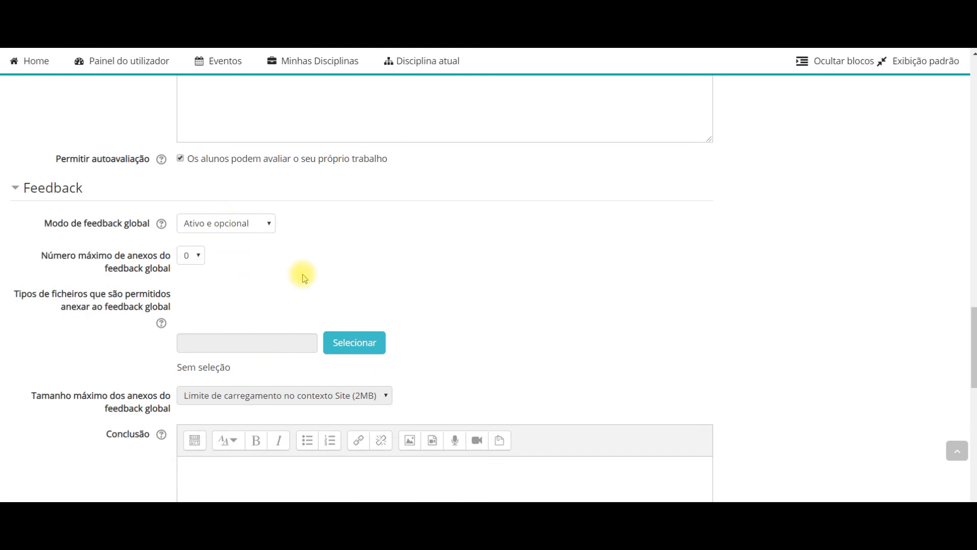
scroll(304, 278, "down", 2)
scroll(302, 273, "down", 3)
left_click(323, 237)
type("Obrigado por participar do workshop!")
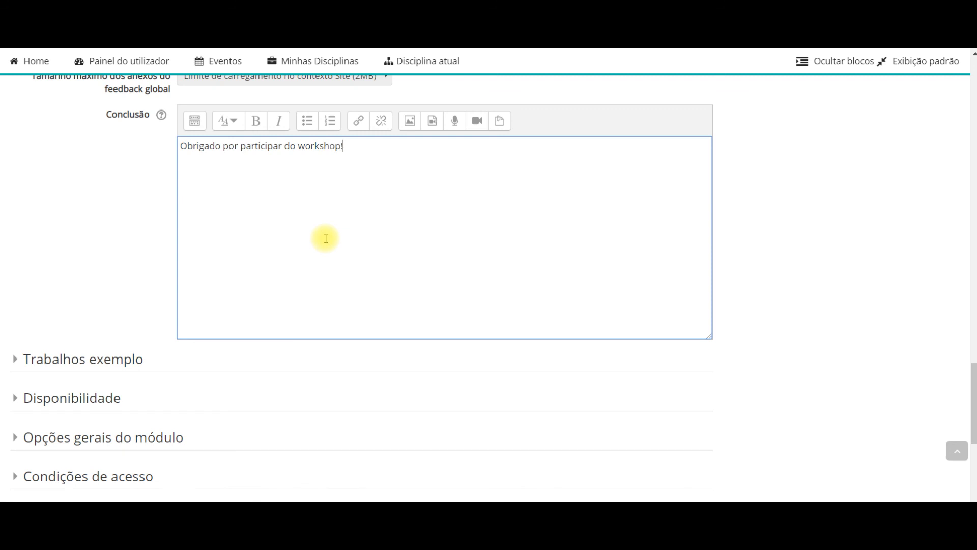
scroll(326, 238, "down", 2)
left_click(17, 231)
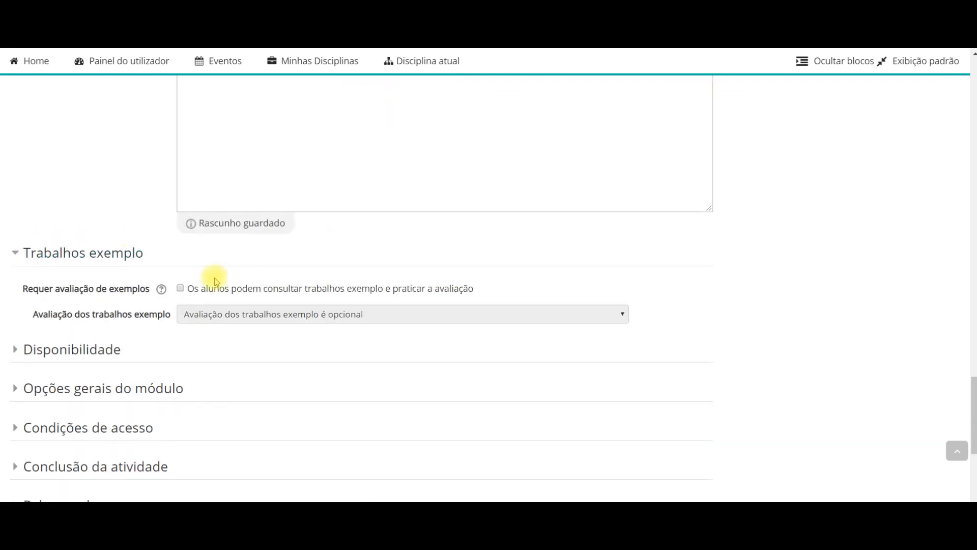
left_click(180, 289)
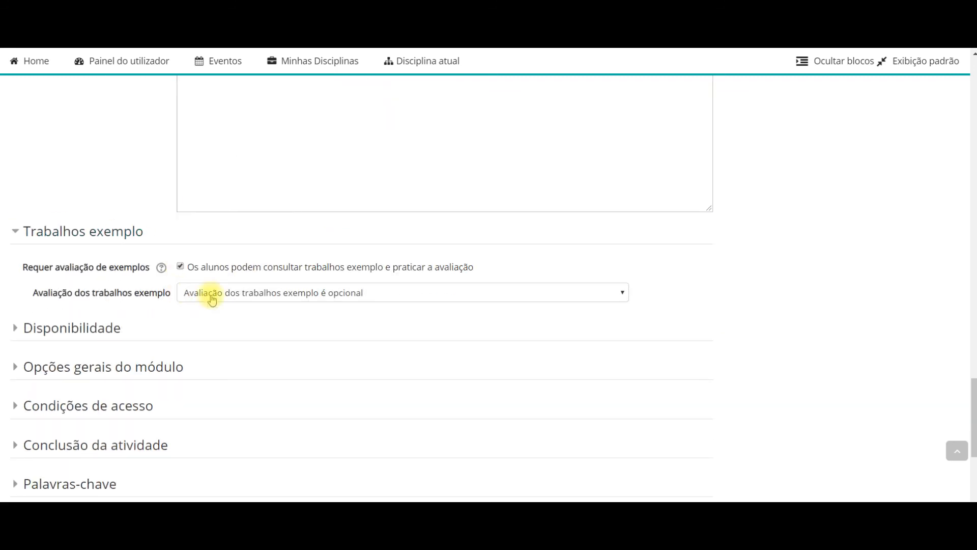
left_click(181, 266)
- Go through the "Disponibilidade" and "Opções gerais do módulo" settings, and save and display the workshop
left_click(18, 327)
scroll(221, 317, "down", 3)
scroll(221, 316, "down", 3)
left_click(17, 238)
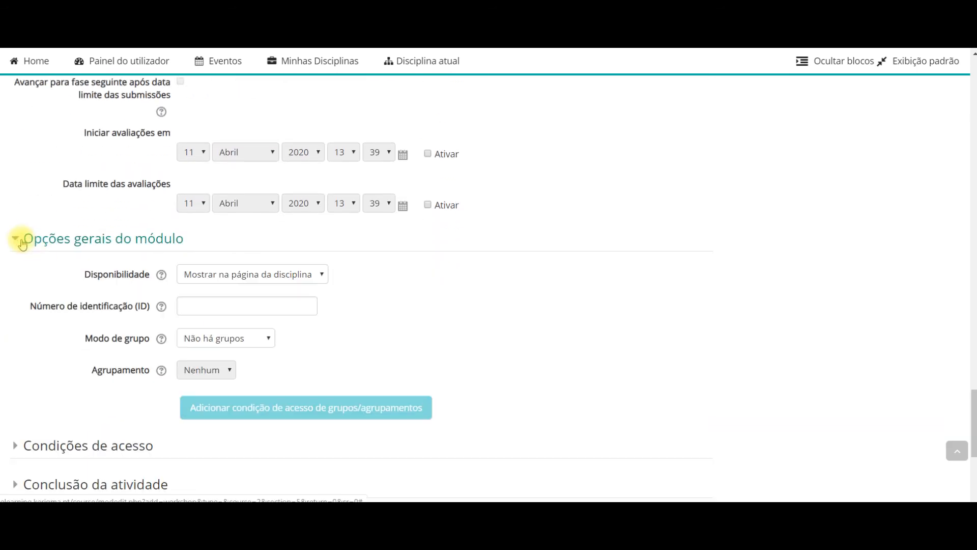
scroll(247, 334, "down", 5)
left_click(440, 372)
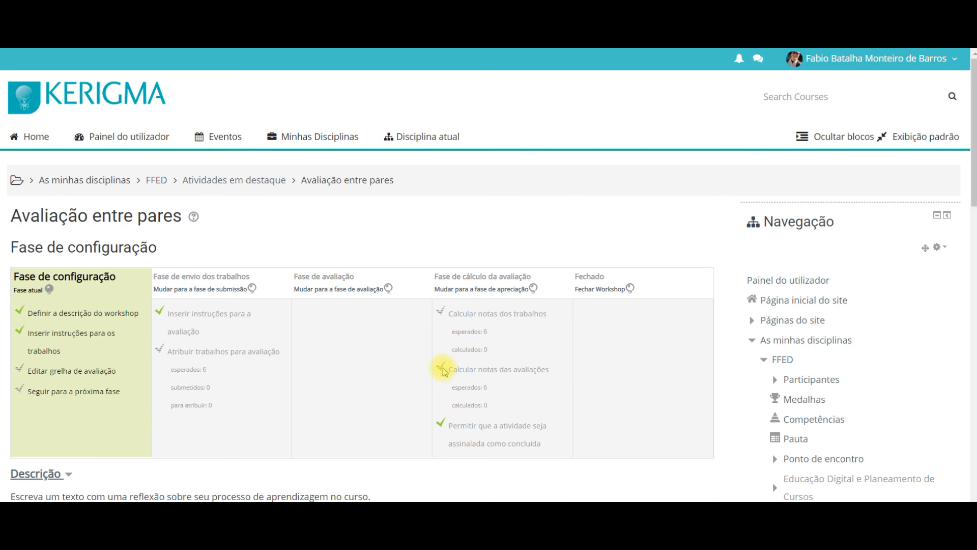
- Look over the workshop's phase planner and return to the course's "Atividades em destaque" section
scroll(417, 330, "down", 4)
scroll(421, 328, "up", 4)
left_click(239, 184)
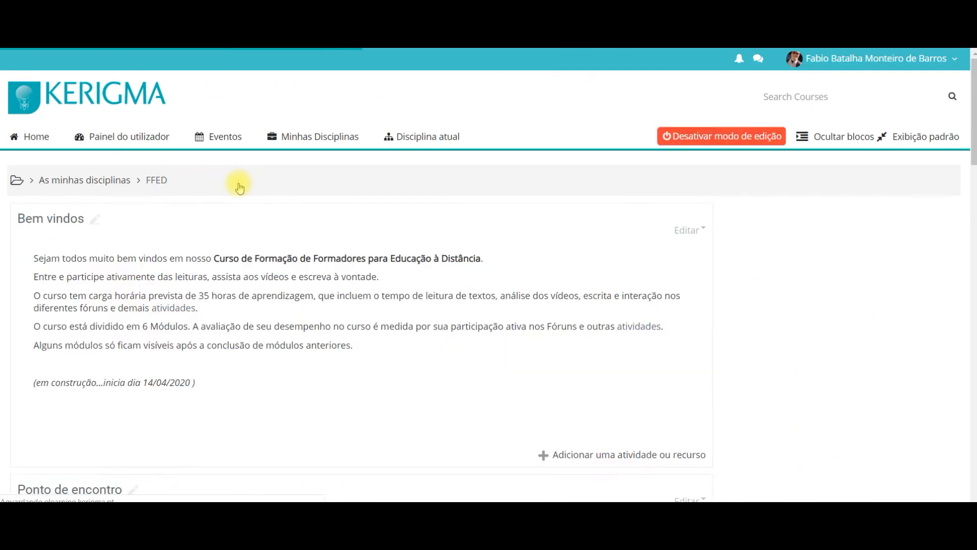